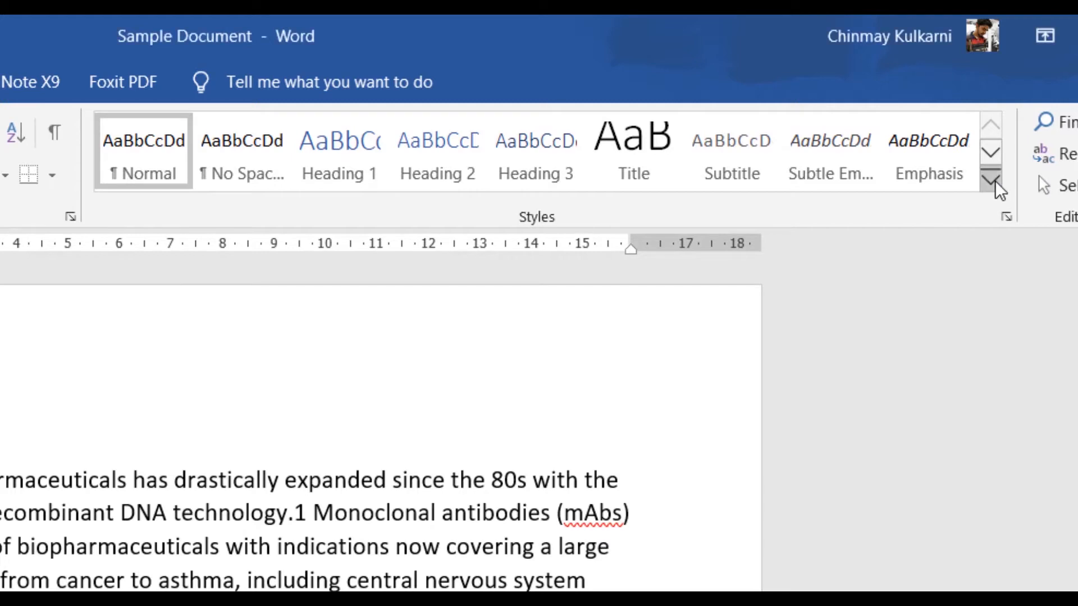
{"action": "left_click", "coordinate": [992, 181]}
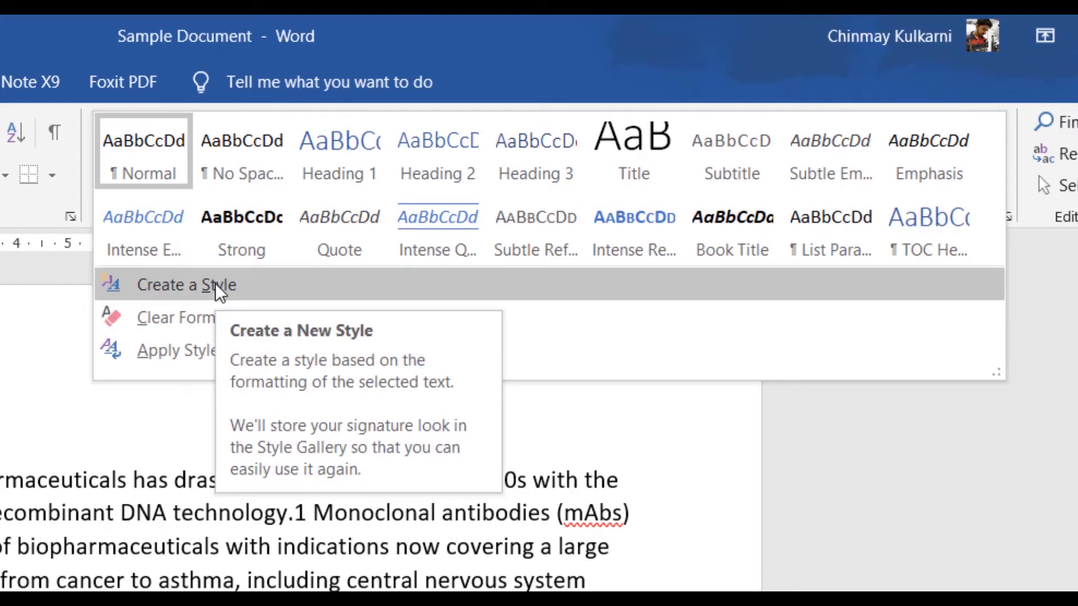
Step: Create a new style from the selected text named "Article Normal" and open its full formatting options
{"action": "left_click", "coordinate": [267, 278]}
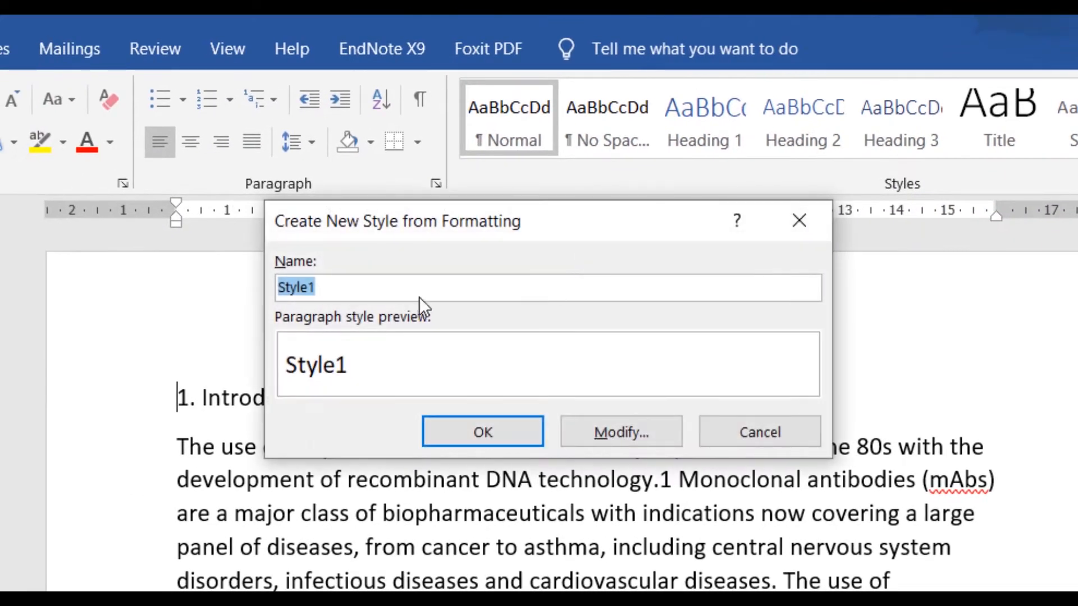
{"action": "type", "text": "Article Noer"}
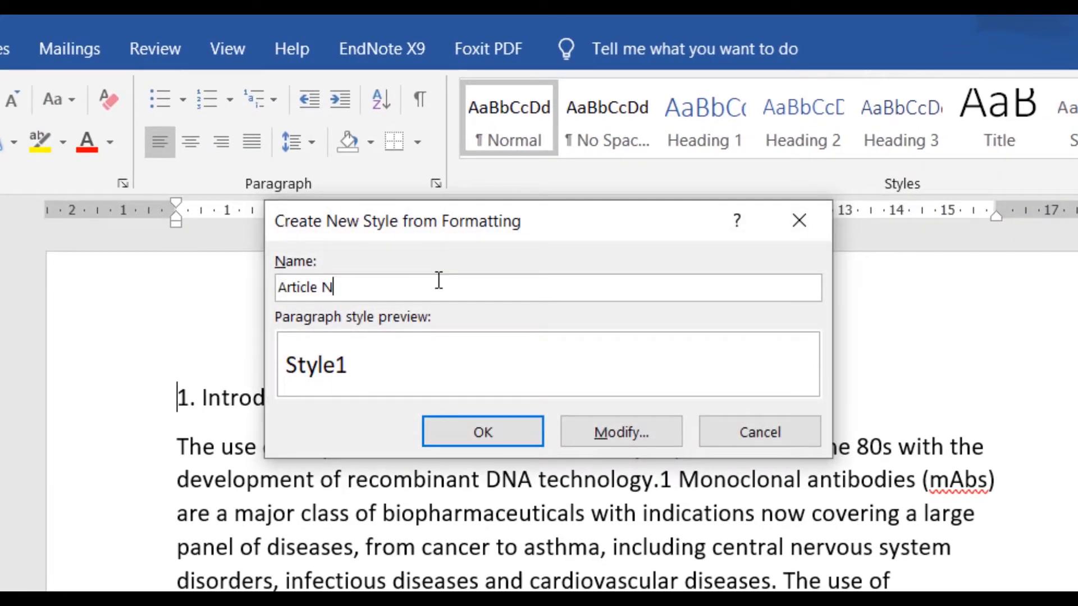
{"action": "key", "text": "BackSpace"}
{"action": "type", "text": "rmal"}
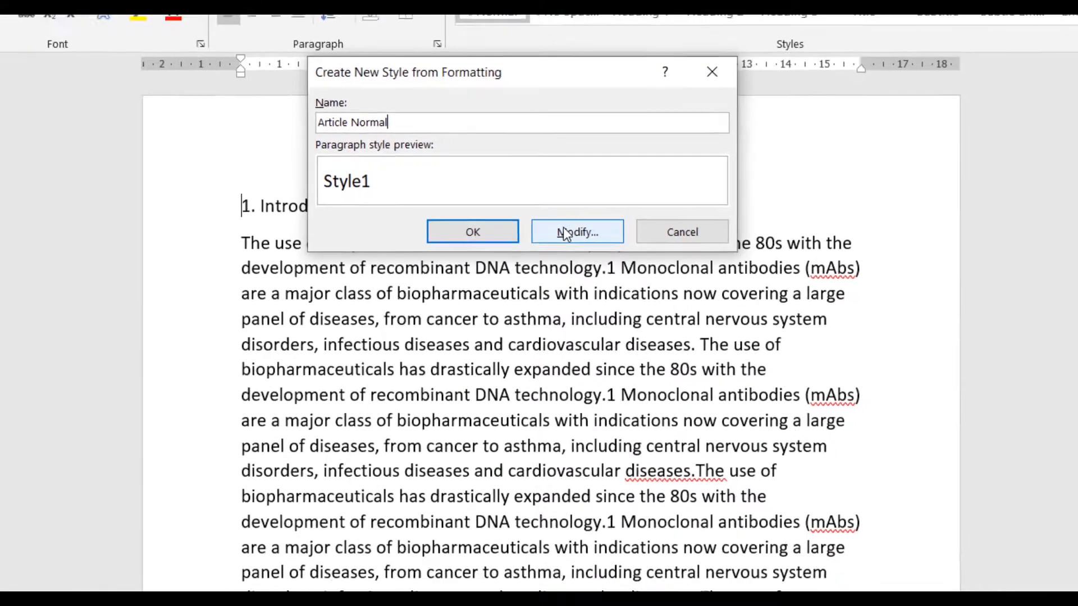
{"action": "left_click", "coordinate": [565, 234]}
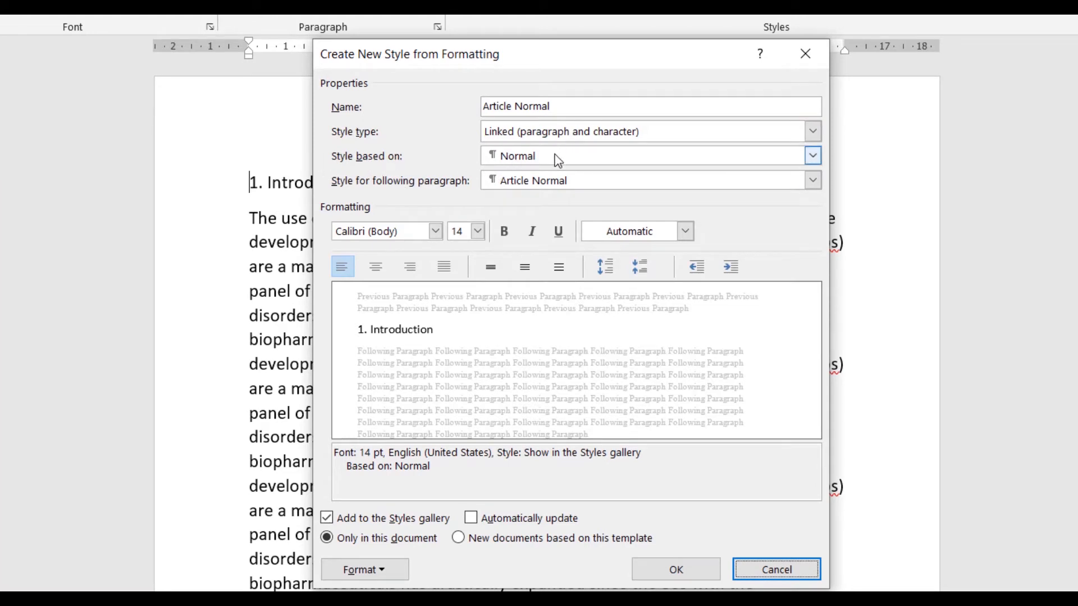
Step: Set the Article Normal style's font to Times New Roman, 12 pt, with black text colour
{"action": "left_click", "coordinate": [393, 234]}
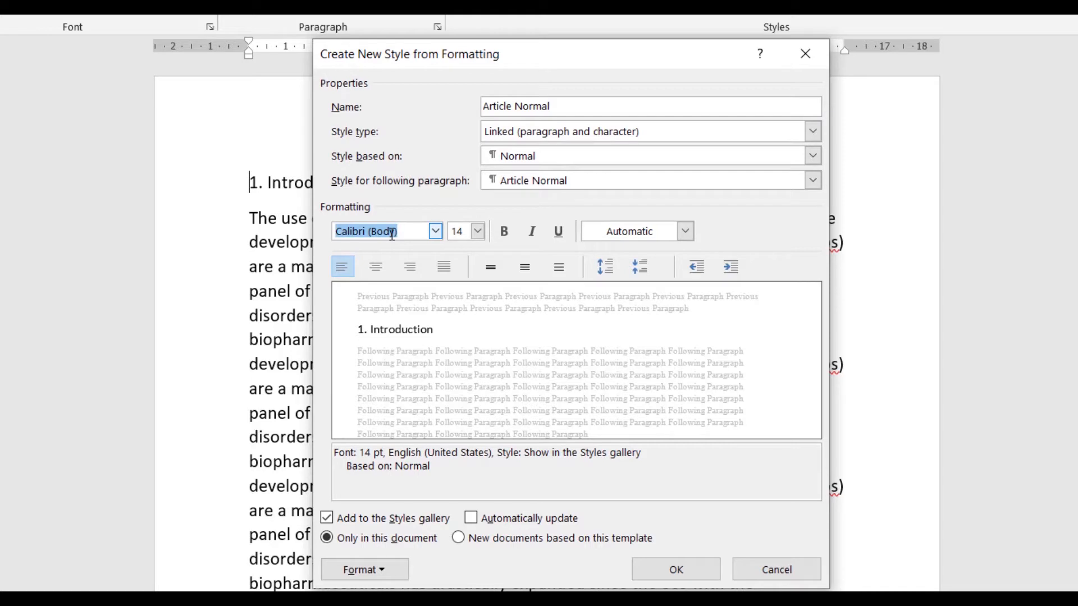
{"action": "type", "text": "Times New Roman"}
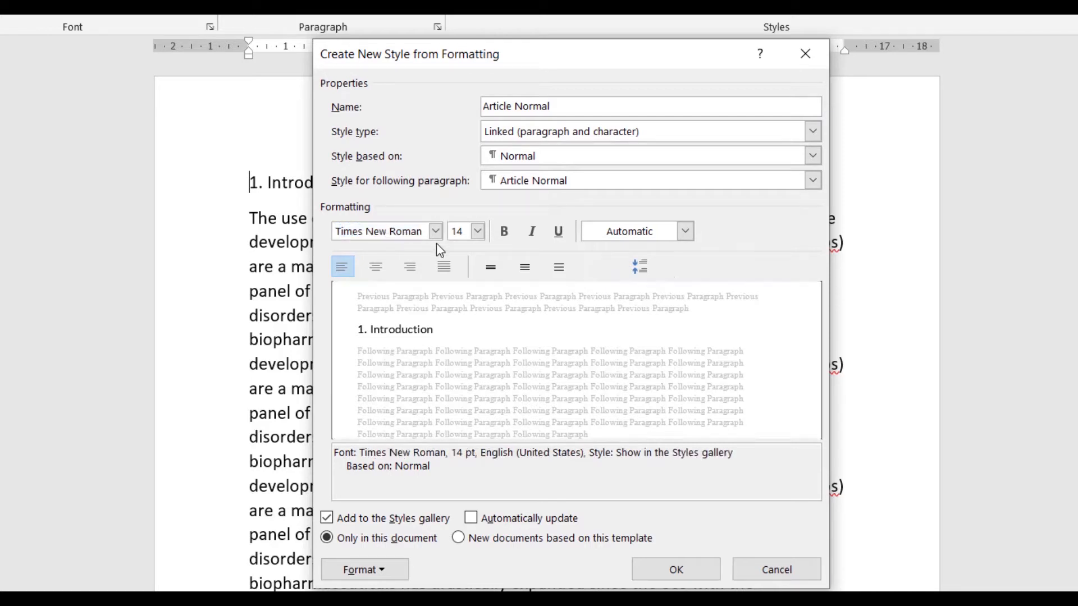
{"action": "left_click", "coordinate": [478, 231]}
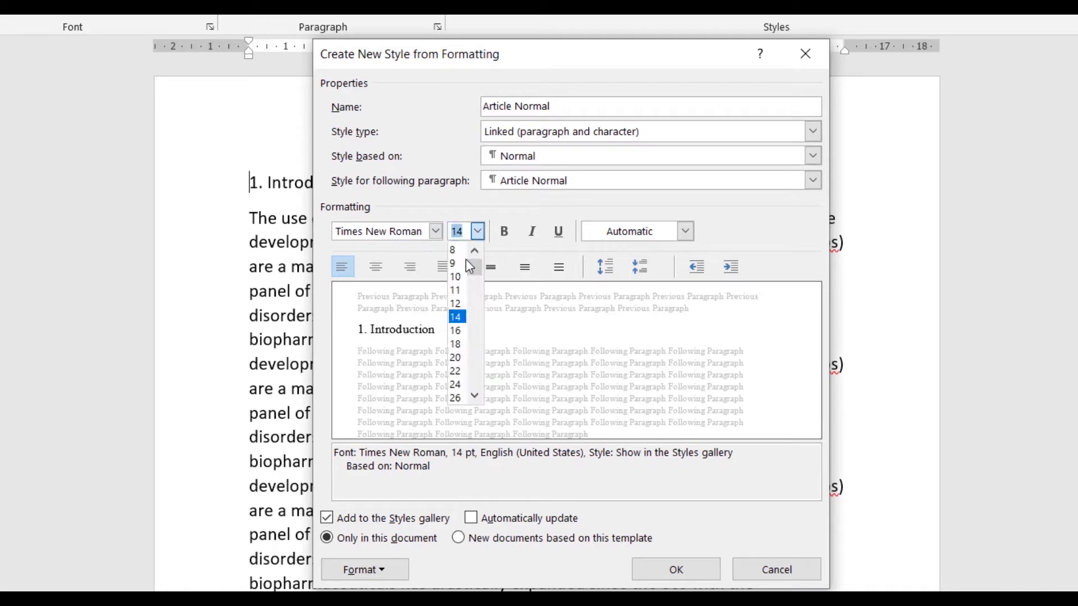
{"action": "left_click", "coordinate": [460, 304]}
{"action": "left_click", "coordinate": [649, 233]}
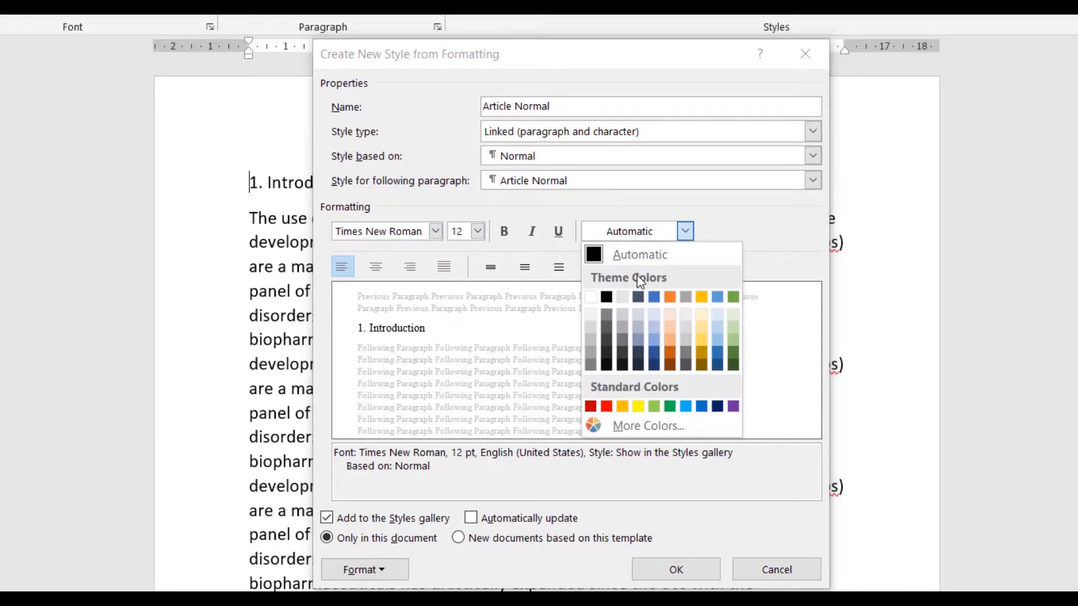
{"action": "left_click", "coordinate": [607, 297]}
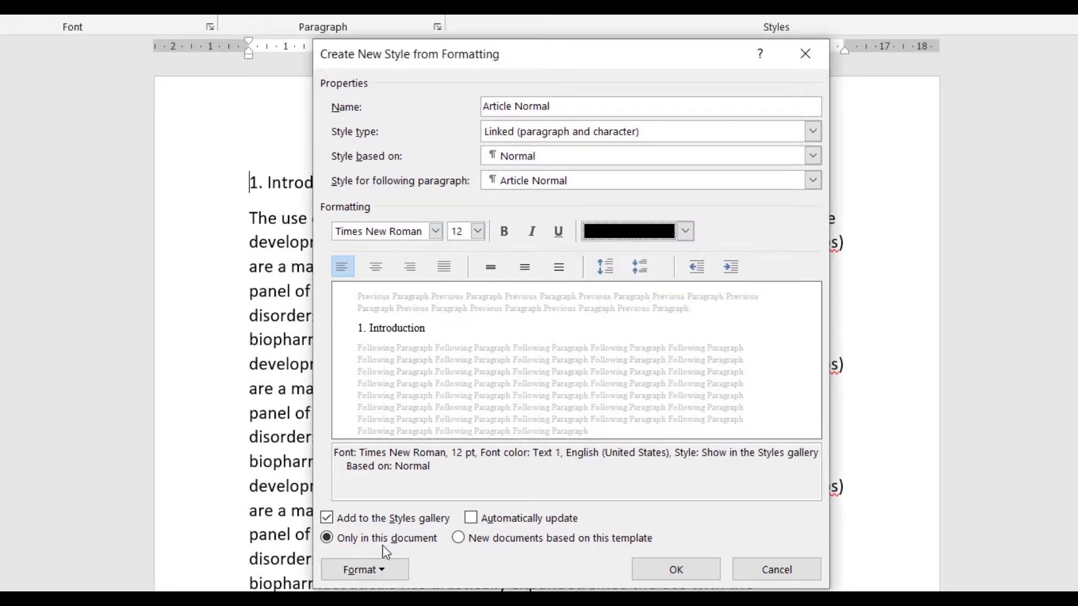
Step: Set the style's paragraph to Justified alignment, 0 pt spacing after, and 1.5 lines spacing, then save the style
{"action": "left_click", "coordinate": [391, 578]}
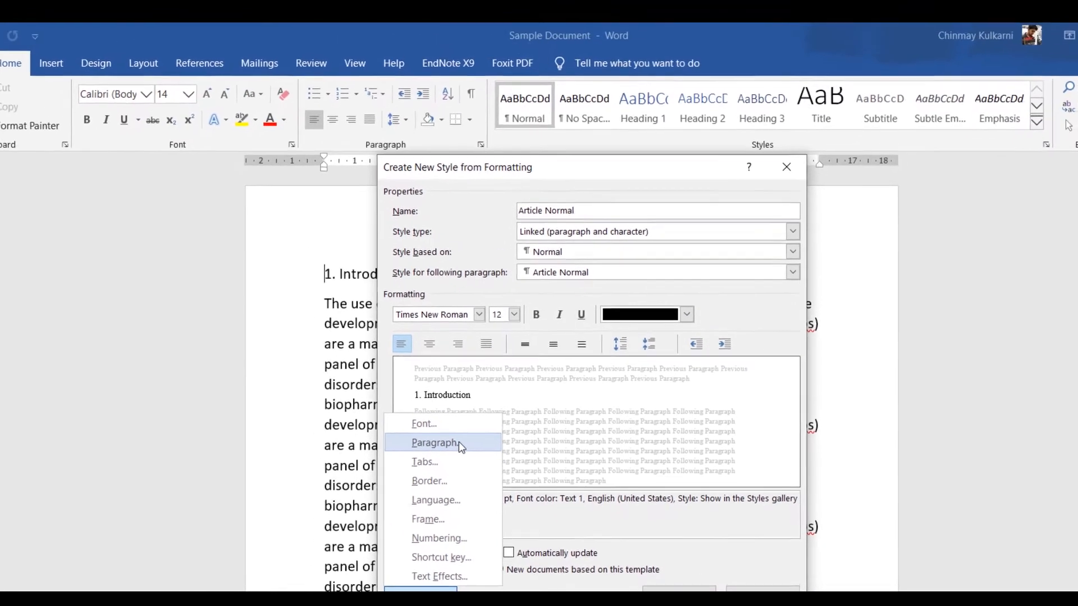
{"action": "left_click", "coordinate": [415, 391]}
{"action": "left_click", "coordinate": [348, 141]}
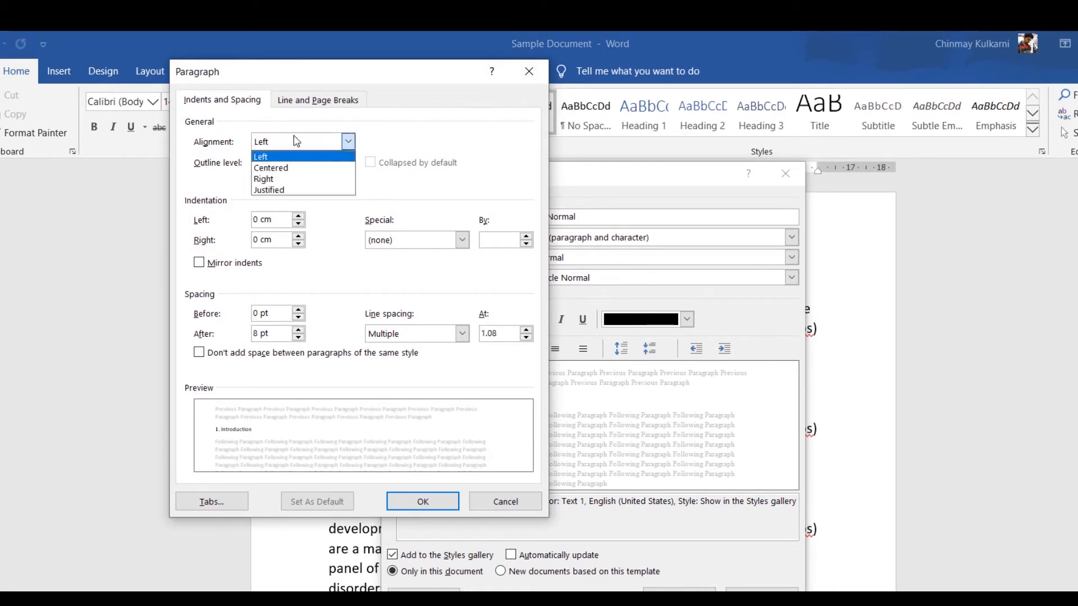
{"action": "left_click", "coordinate": [290, 191]}
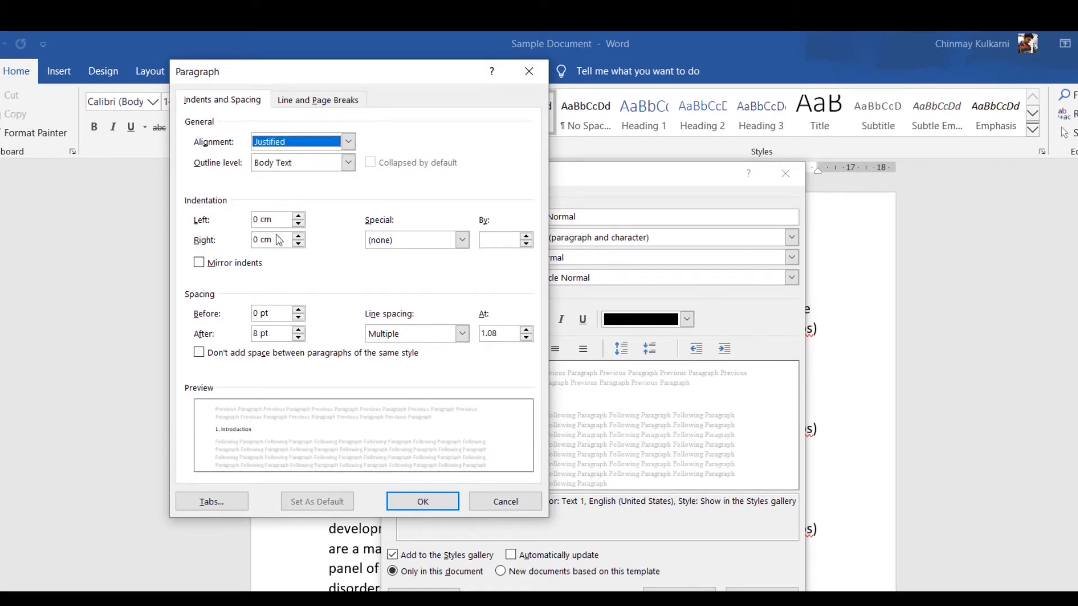
{"action": "left_click", "coordinate": [299, 338]}
{"action": "left_click", "coordinate": [298, 337]}
{"action": "left_click", "coordinate": [437, 337]}
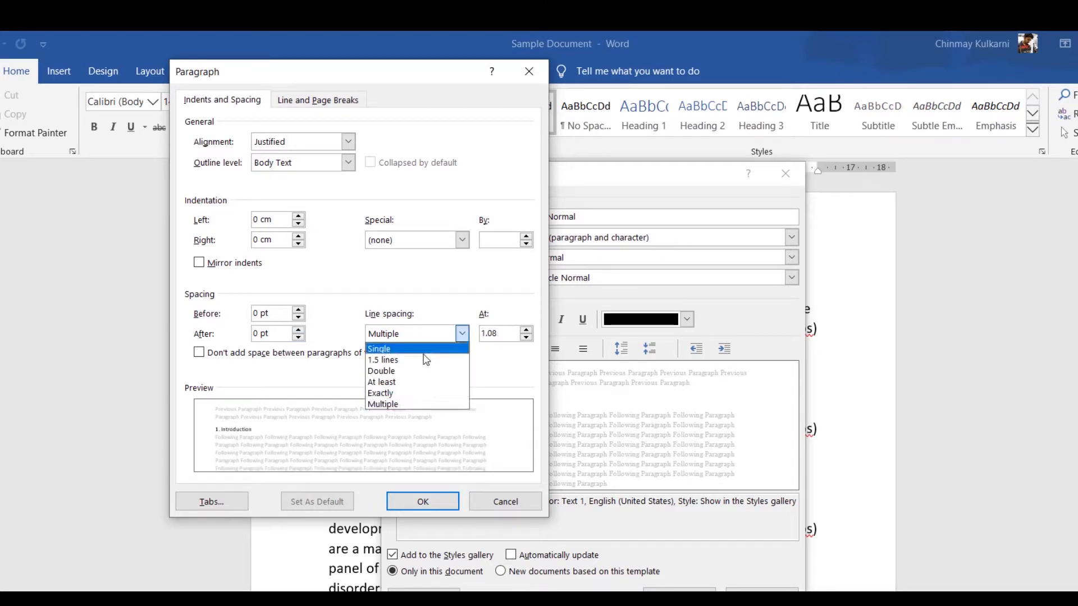
{"action": "left_click", "coordinate": [425, 360]}
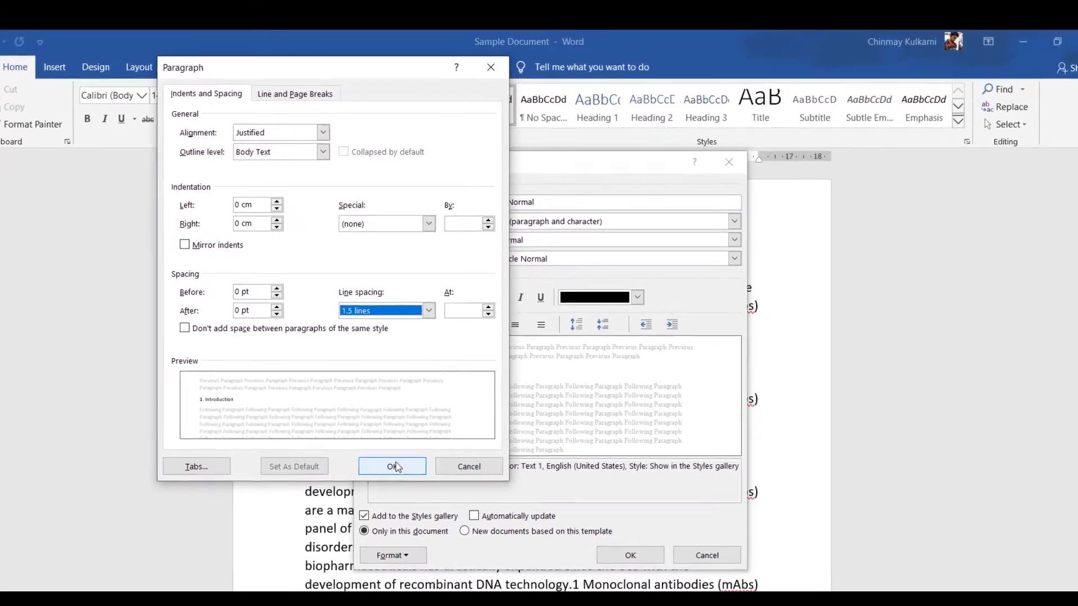
{"action": "left_click", "coordinate": [425, 501]}
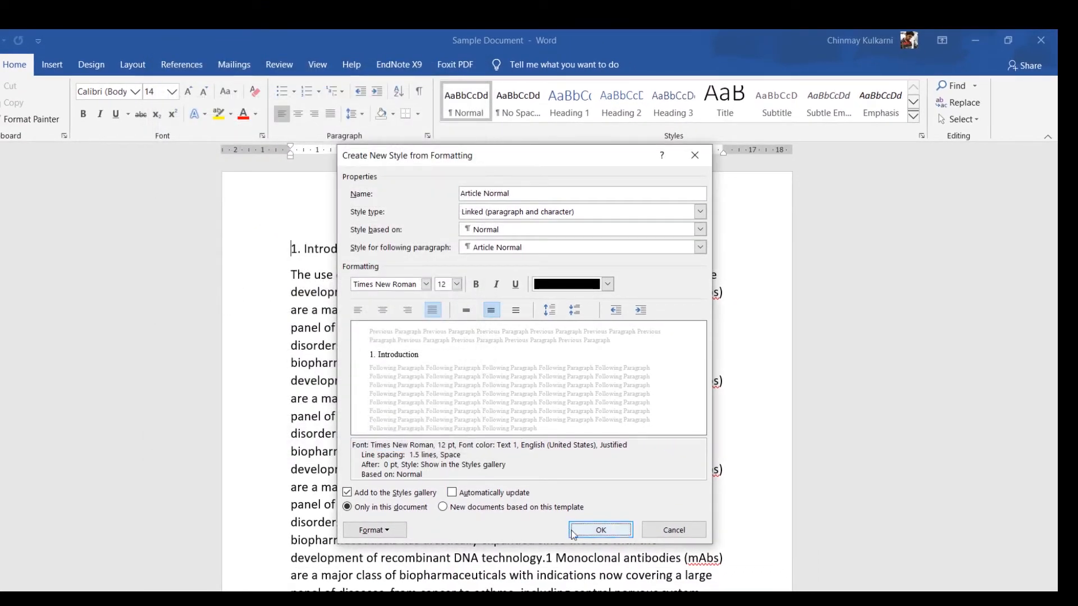
{"action": "left_click", "coordinate": [600, 530]}
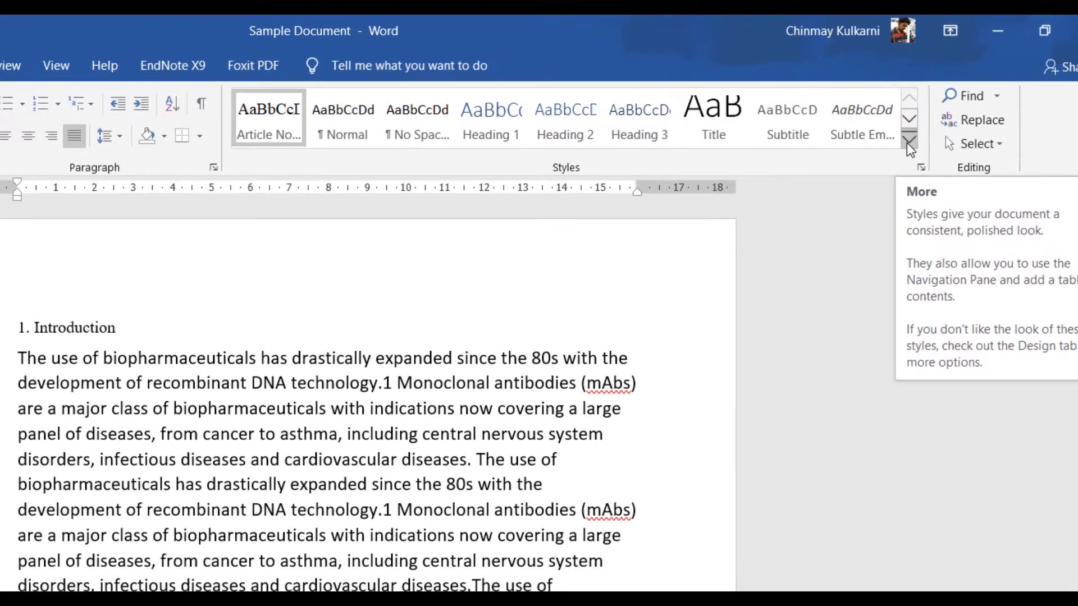
Step: Create another new style named "Article H1" based on Heading 1
{"action": "left_click", "coordinate": [913, 116]}
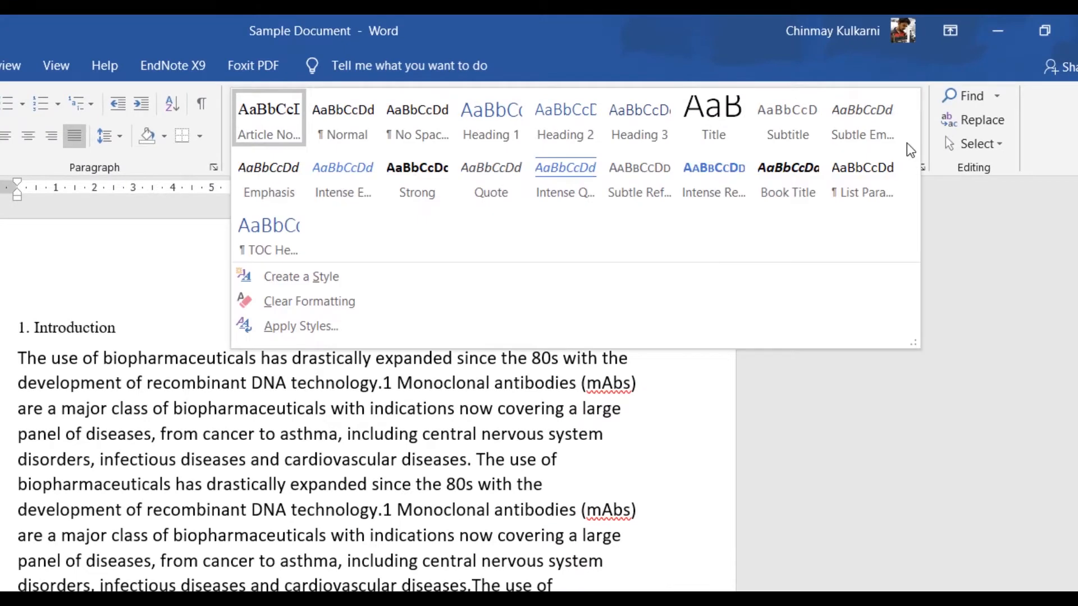
{"action": "left_click", "coordinate": [308, 272]}
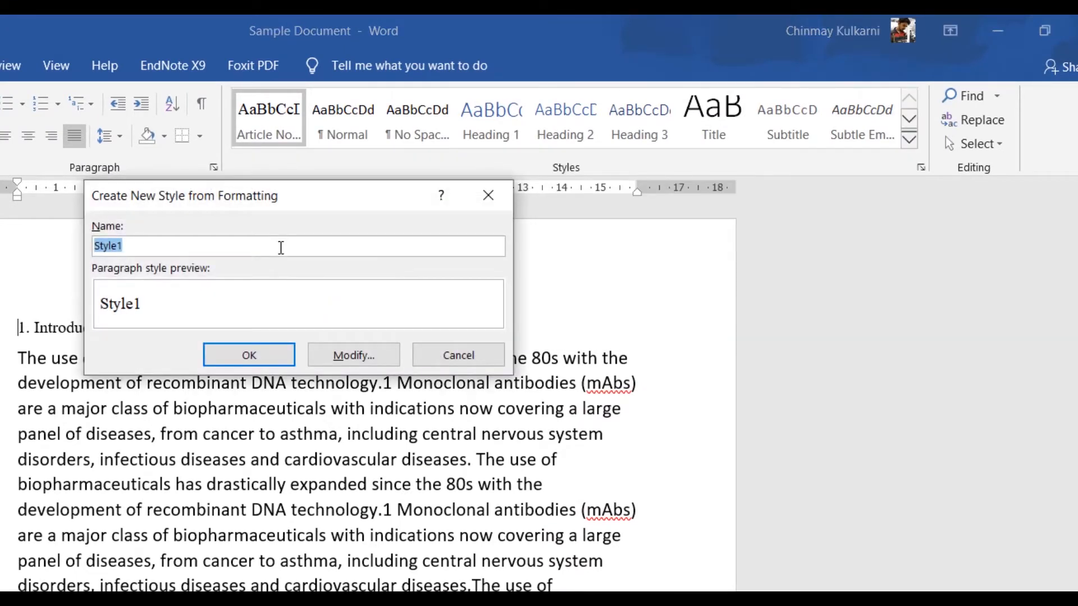
{"action": "type", "text": "Article H"}
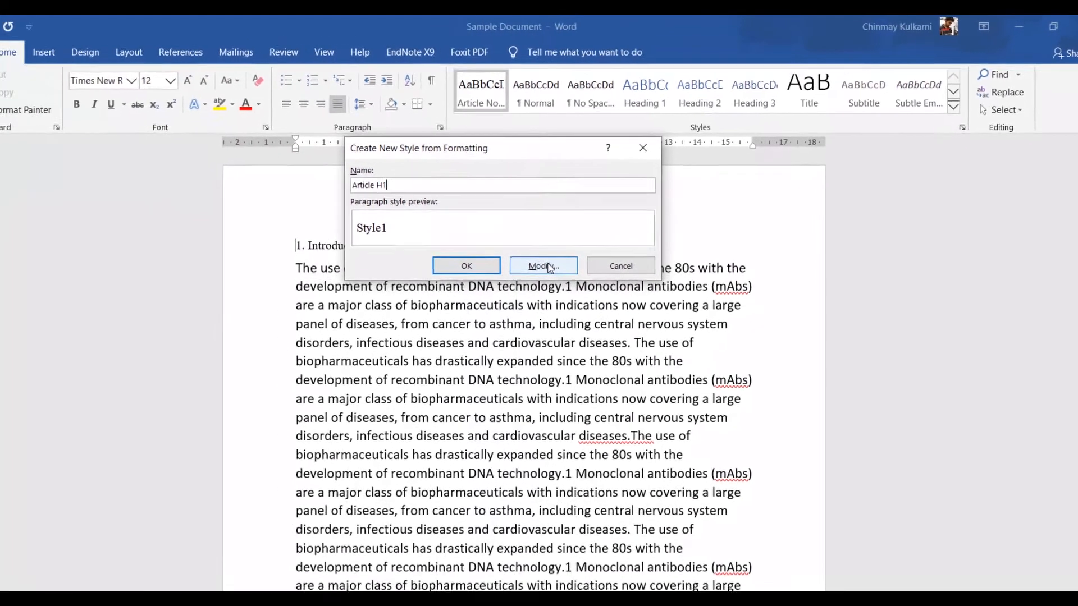
{"action": "left_click", "coordinate": [353, 355]}
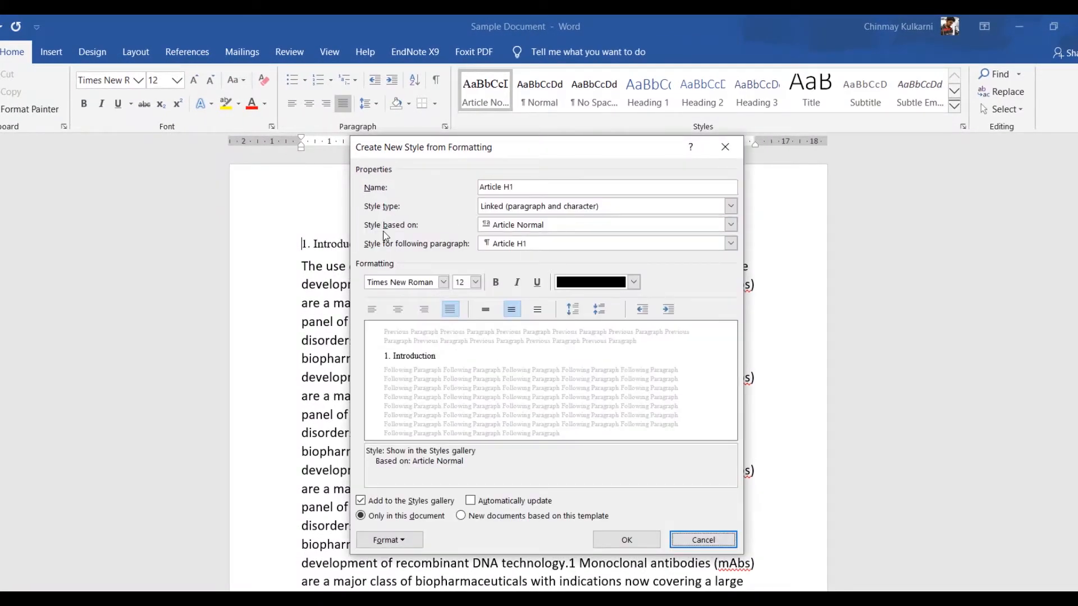
{"action": "left_click", "coordinate": [504, 226]}
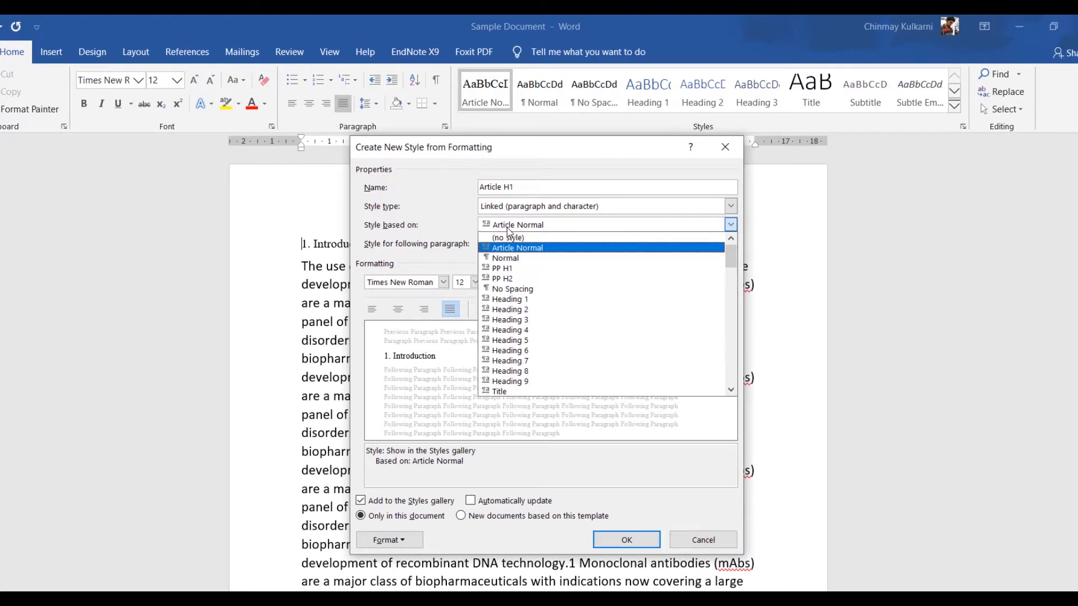
{"action": "left_click", "coordinate": [524, 305]}
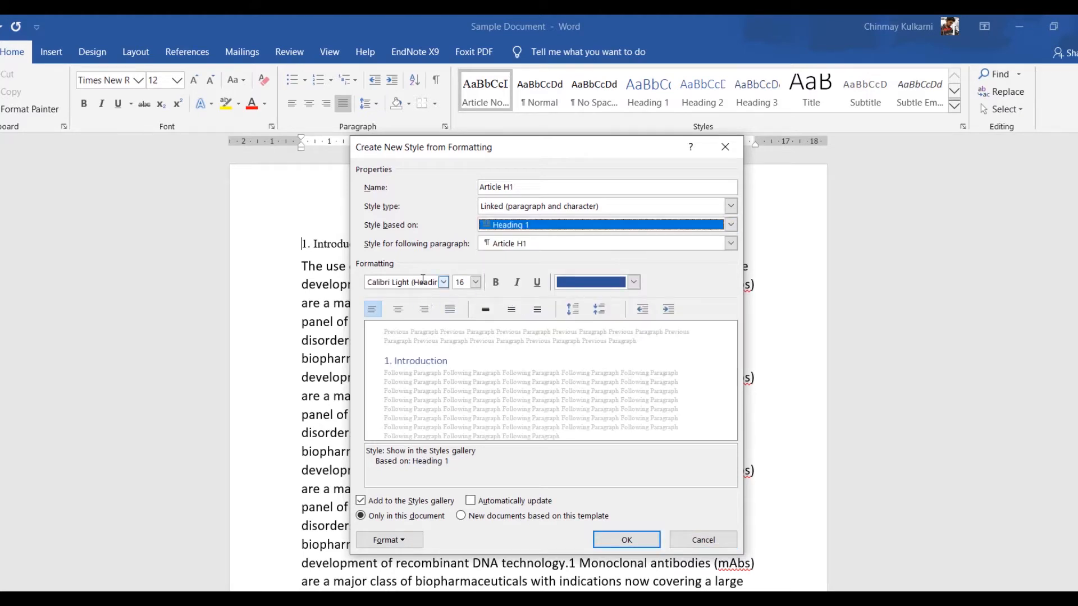
Step: Set the Article H1 style's font to Times New Roman, 14 pt, with black text colour
{"action": "left_click", "coordinate": [423, 282]}
{"action": "type", "text": "Times New Roman"}
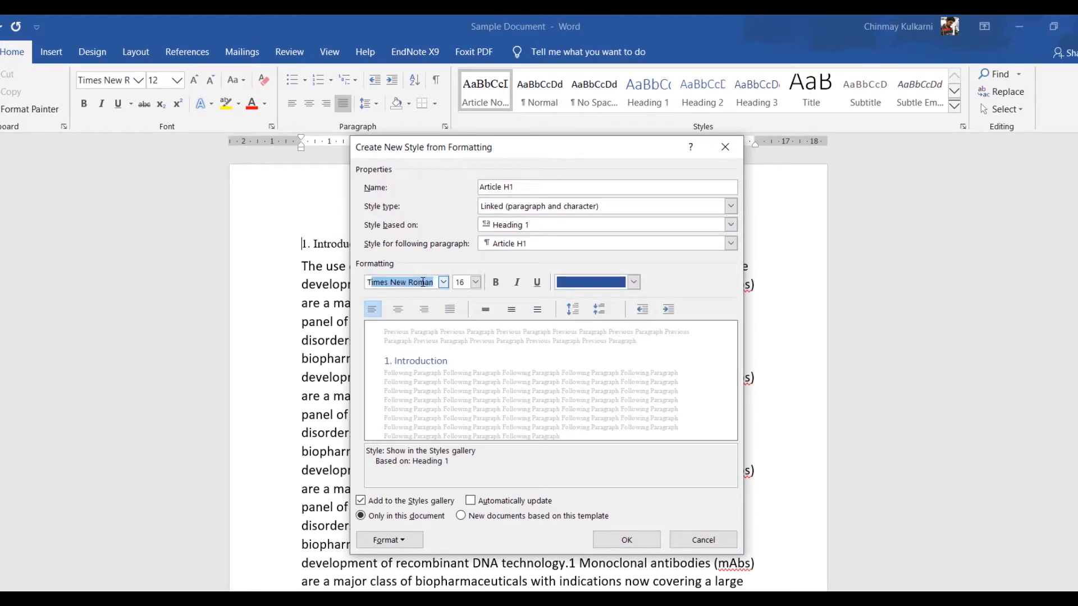
{"action": "left_click", "coordinate": [423, 283]}
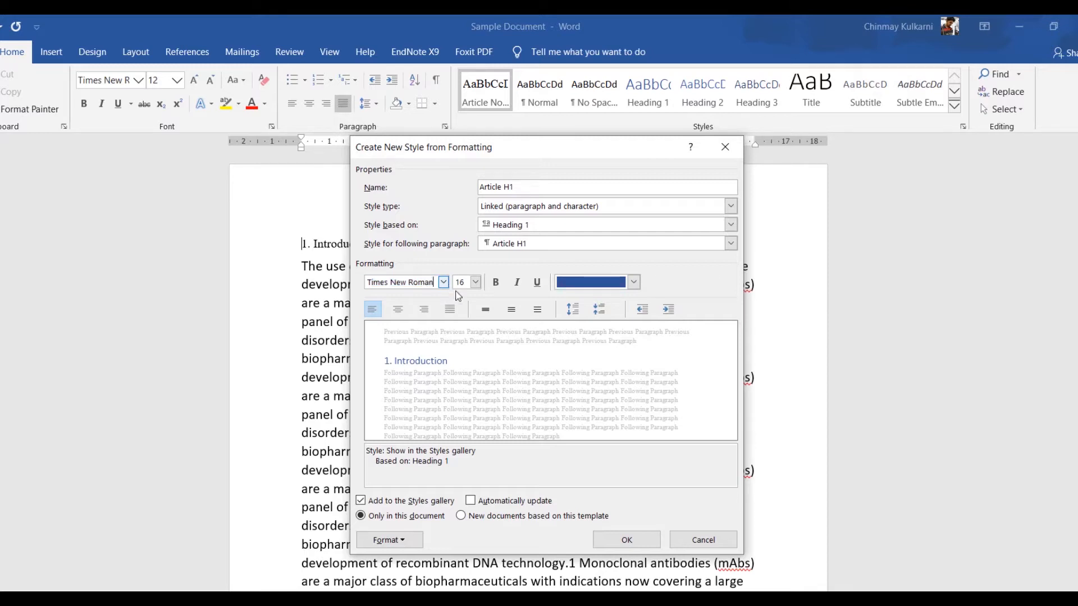
{"action": "left_click", "coordinate": [475, 288]}
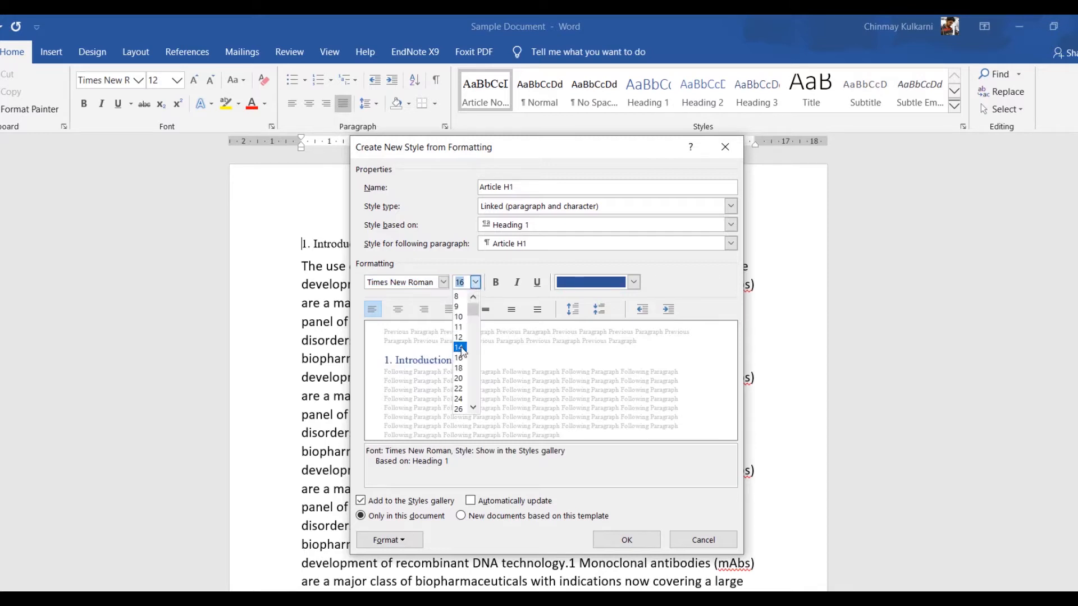
{"action": "left_click", "coordinate": [461, 346]}
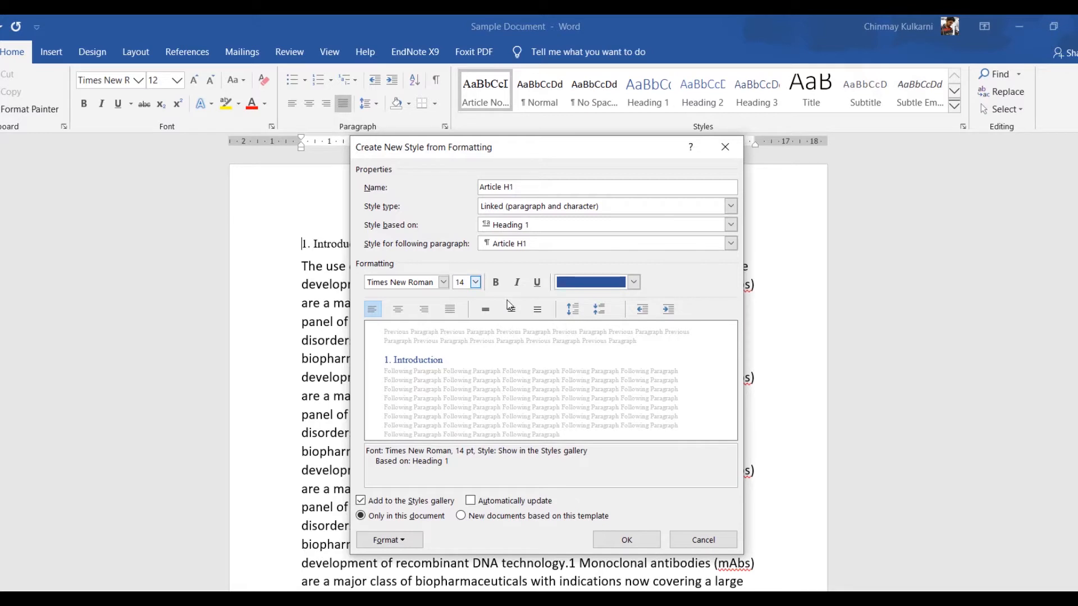
{"action": "left_click", "coordinate": [574, 287]}
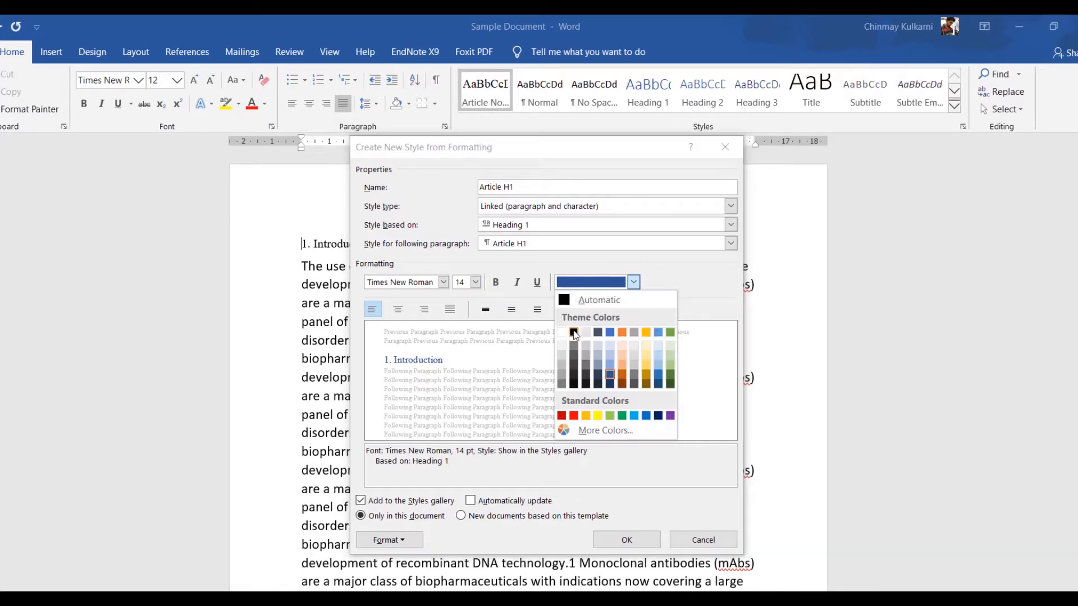
{"action": "left_click", "coordinate": [574, 332]}
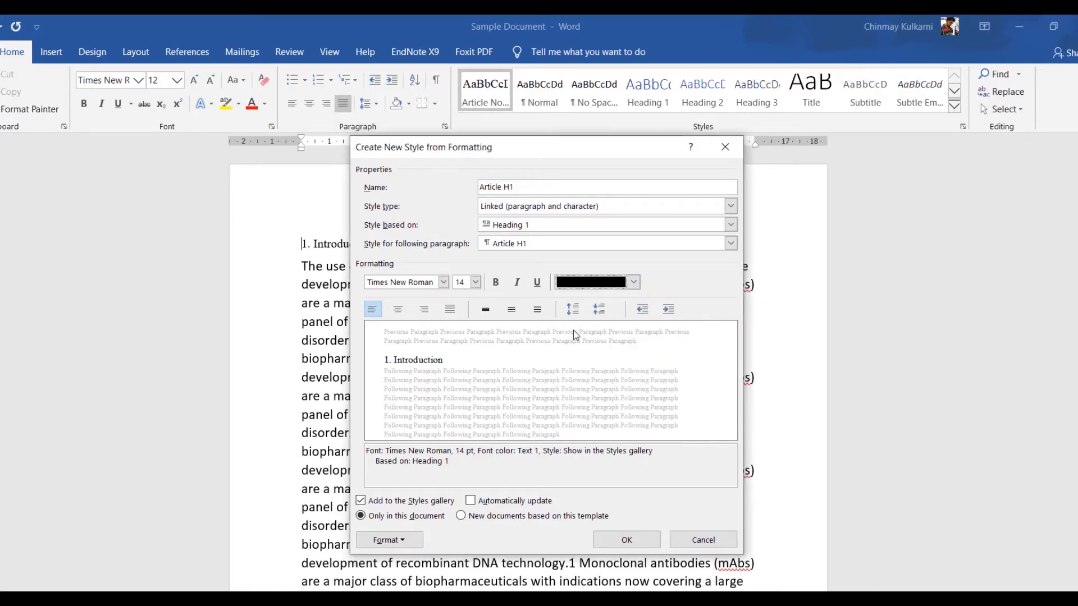
Step: Turn on All caps in the Article H1 style's font settings
{"action": "left_click", "coordinate": [417, 537]}
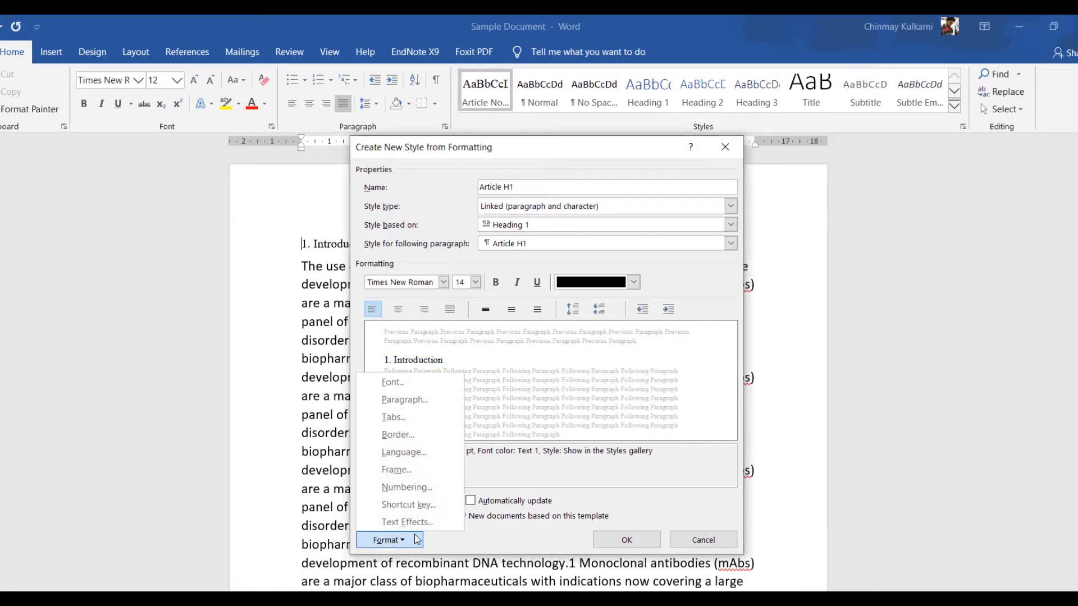
{"action": "left_click", "coordinate": [426, 383]}
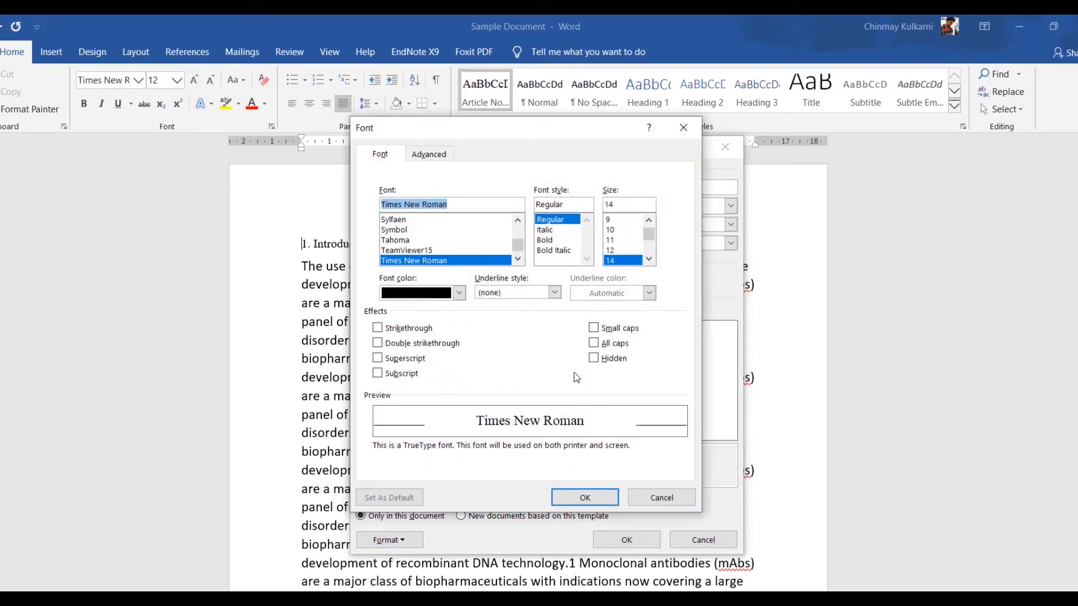
{"action": "left_click", "coordinate": [595, 345]}
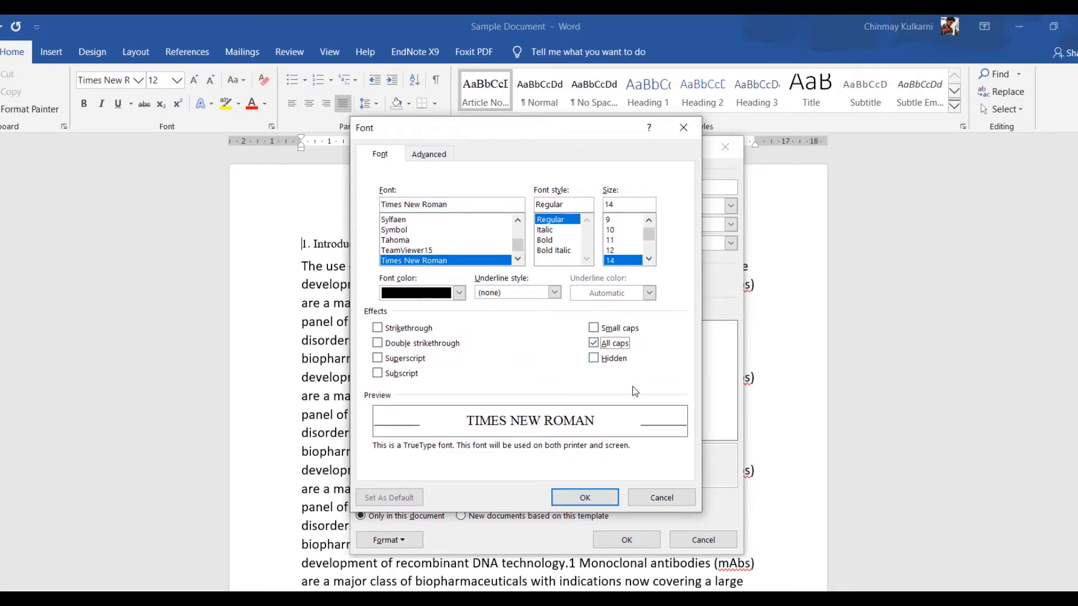
{"action": "left_click", "coordinate": [585, 497]}
Step: Set the Article H1 style's paragraph to Justified alignment, 12 pt spacing after, and 1.5 lines spacing, then save the style
{"action": "left_click", "coordinate": [405, 545]}
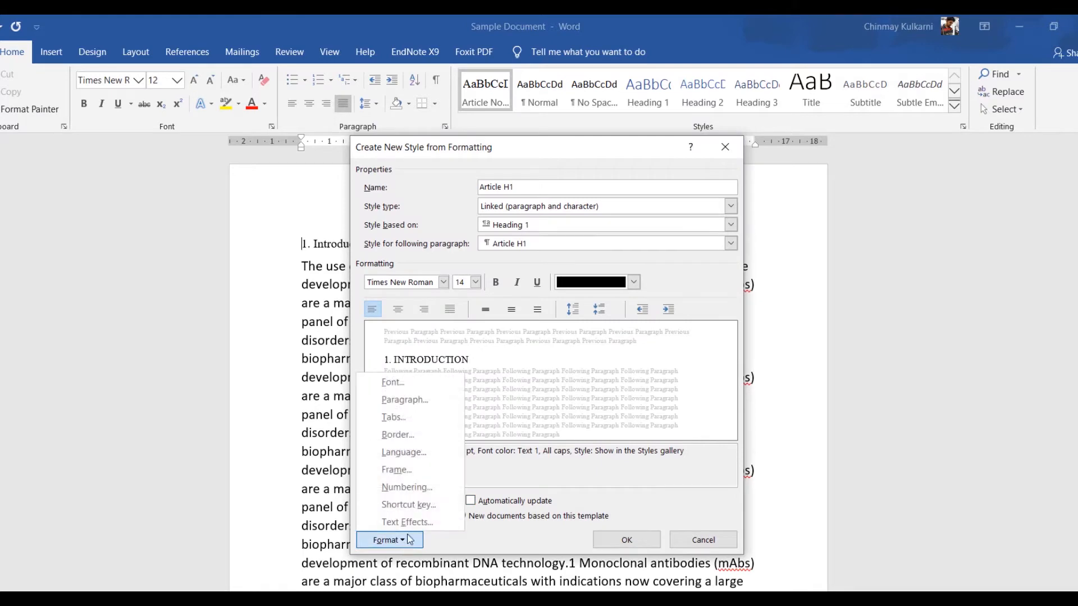
{"action": "left_click", "coordinate": [414, 400]}
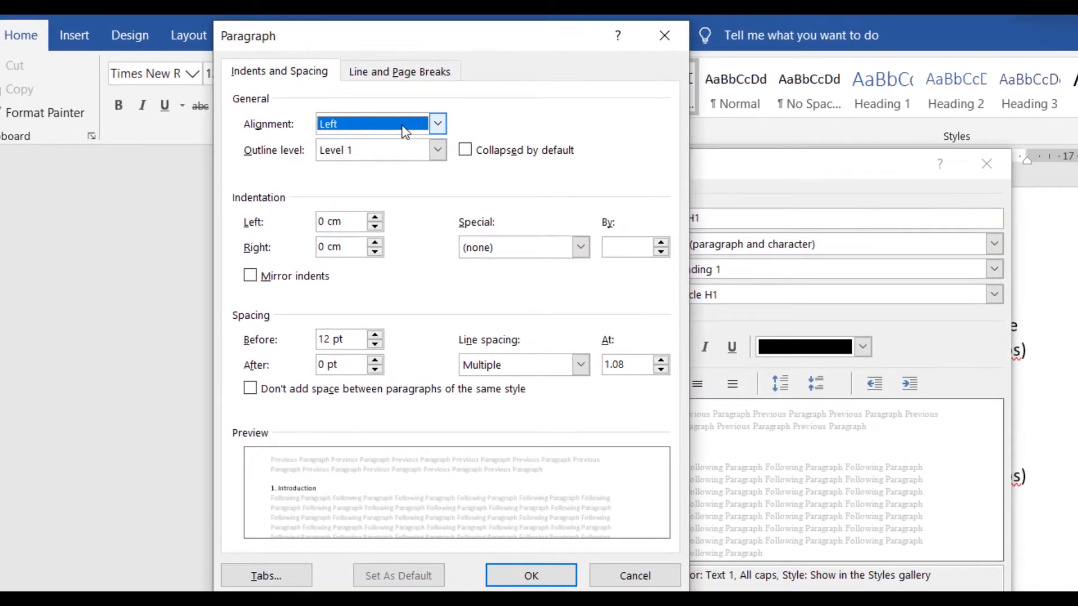
{"action": "left_click", "coordinate": [405, 131]}
{"action": "left_click", "coordinate": [395, 183]}
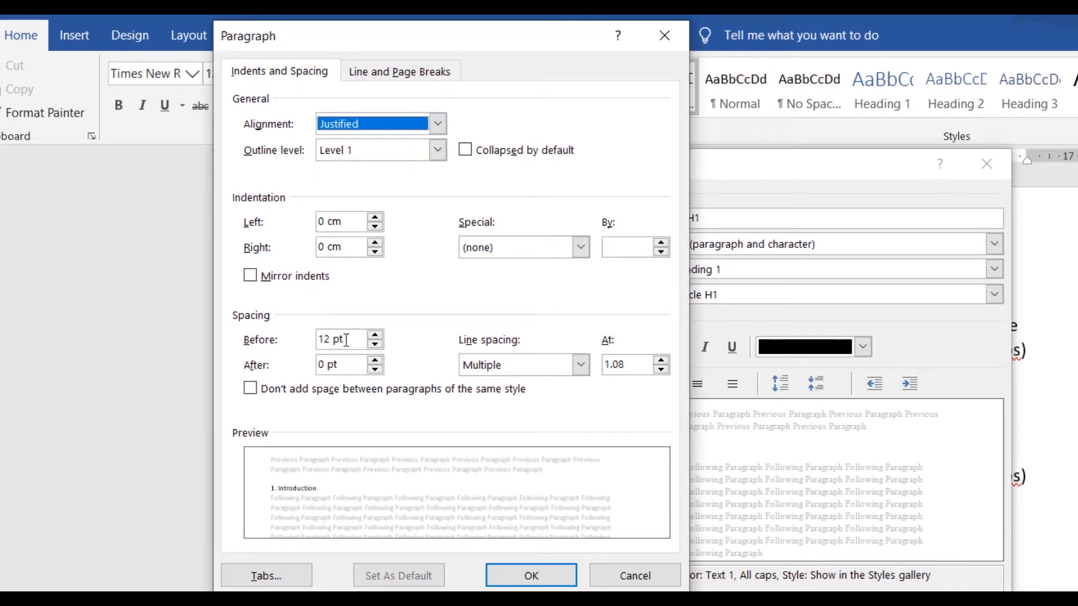
{"action": "left_click", "coordinate": [375, 361]}
{"action": "left_click", "coordinate": [375, 362]}
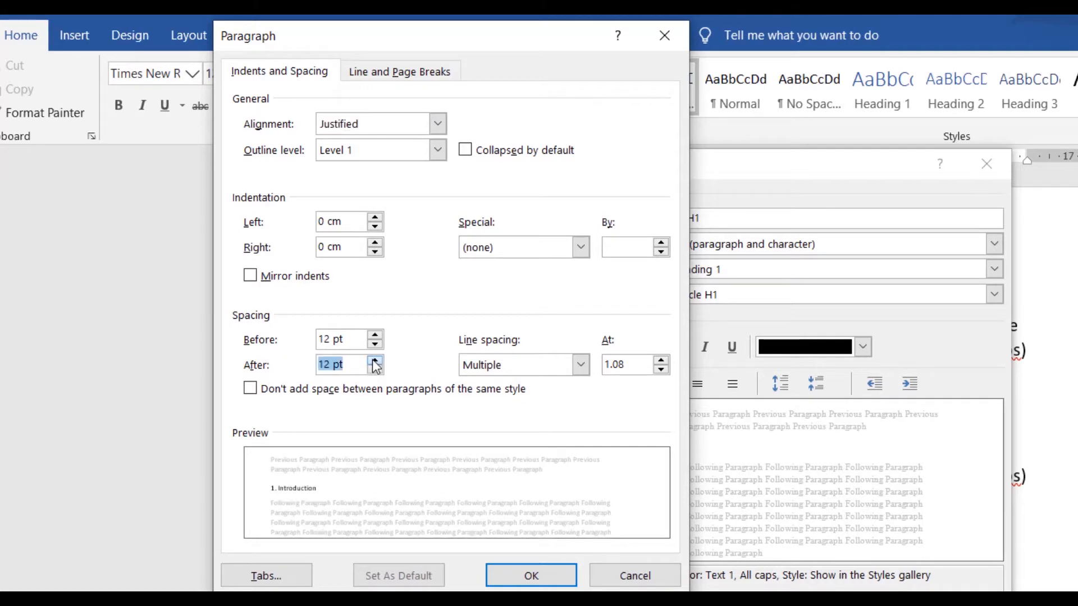
{"action": "left_click", "coordinate": [536, 371]}
{"action": "left_click", "coordinate": [531, 401]}
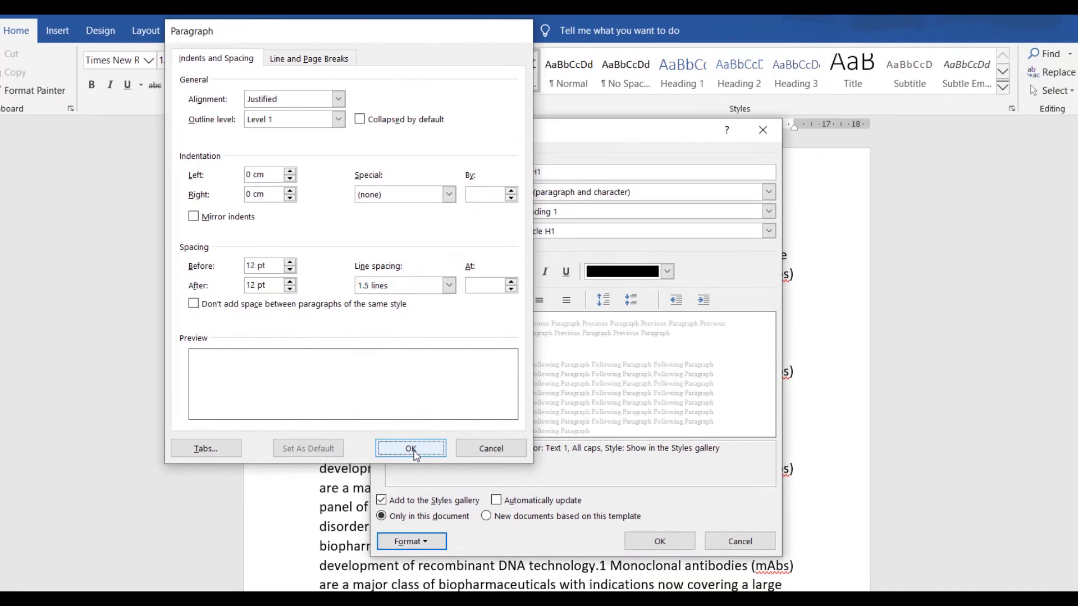
{"action": "left_click", "coordinate": [413, 449]}
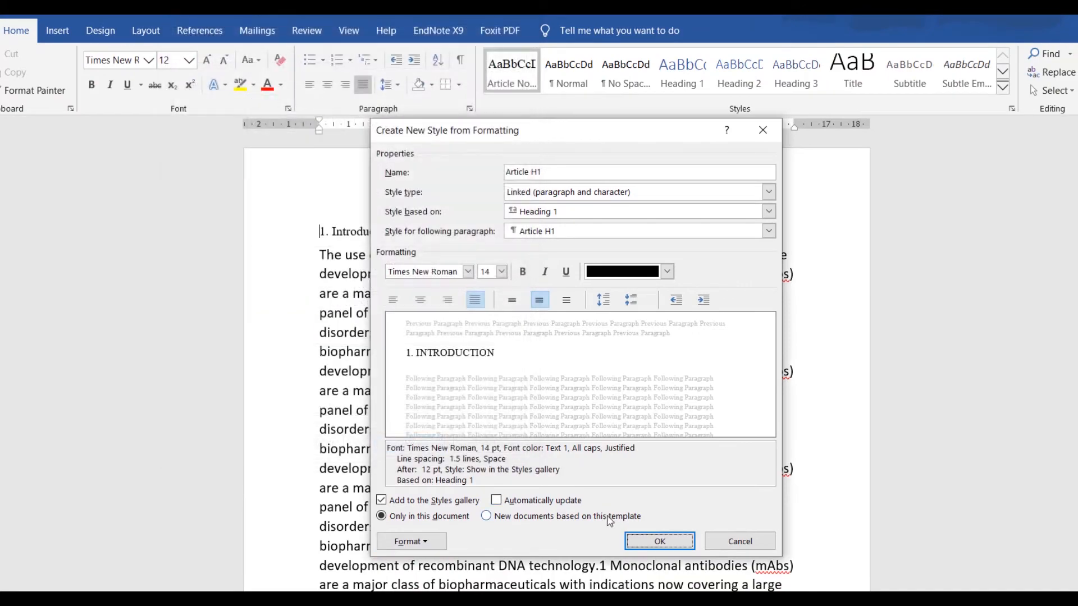
{"action": "left_click", "coordinate": [643, 545]}
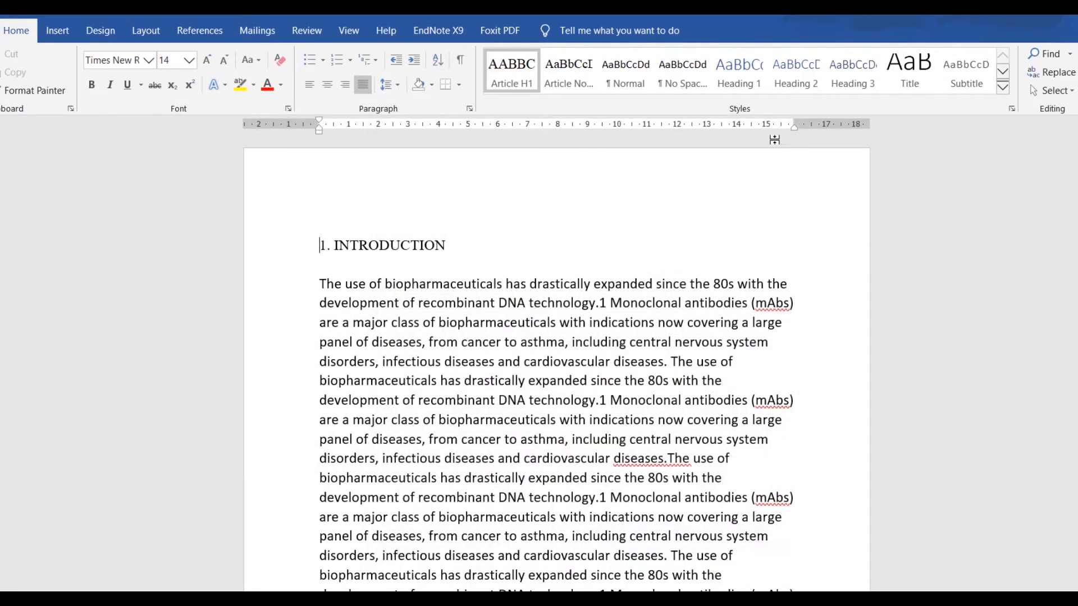
Step: Create another new style named "Article H2" based on Heading 2
{"action": "left_click", "coordinate": [1003, 88]}
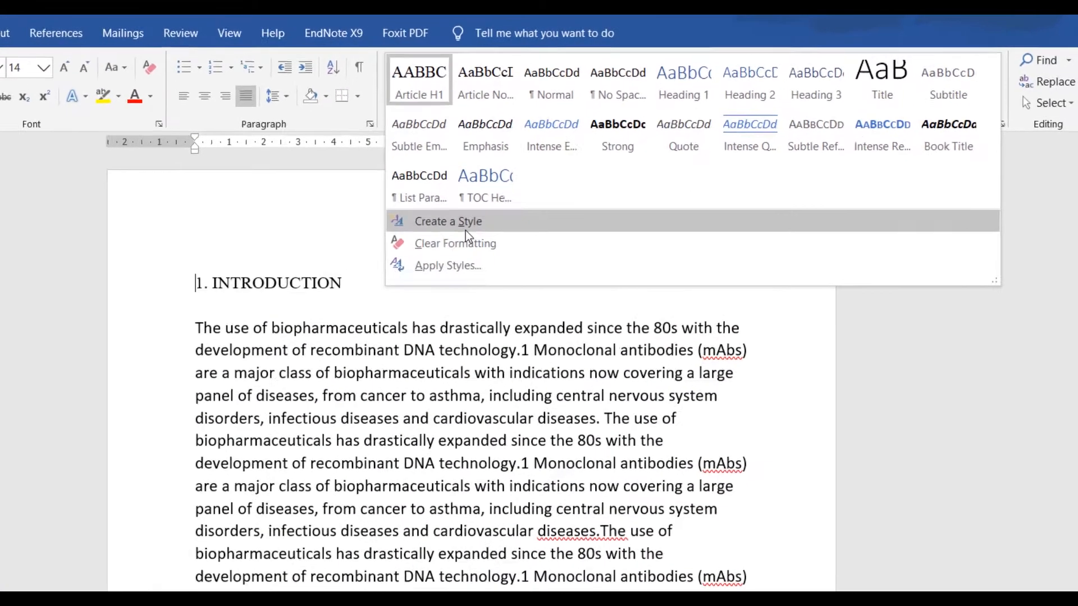
{"action": "left_click", "coordinate": [530, 191]}
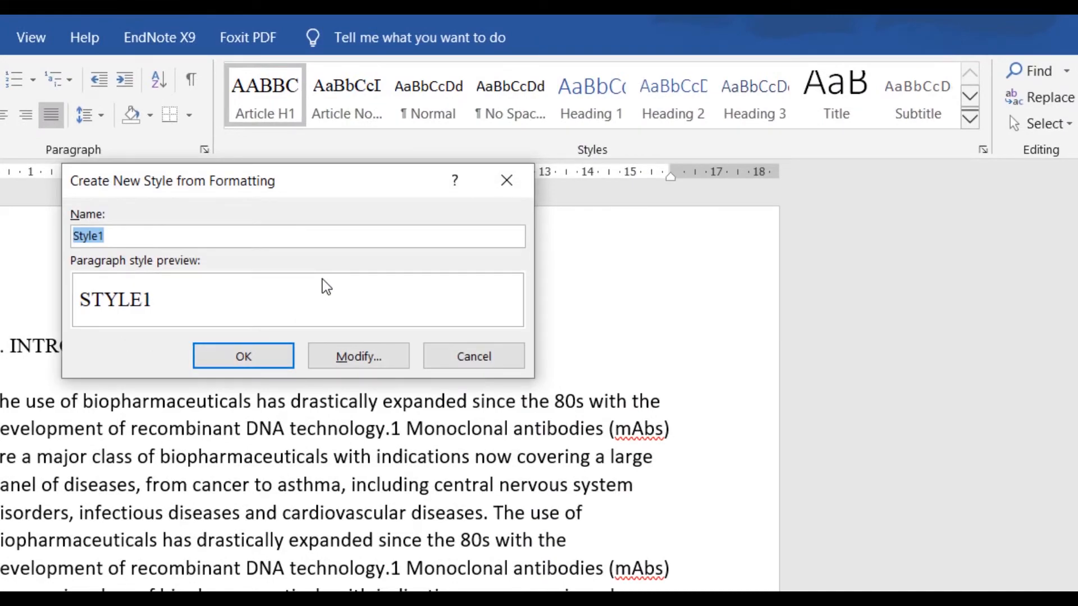
{"action": "type", "text": "Article H2"}
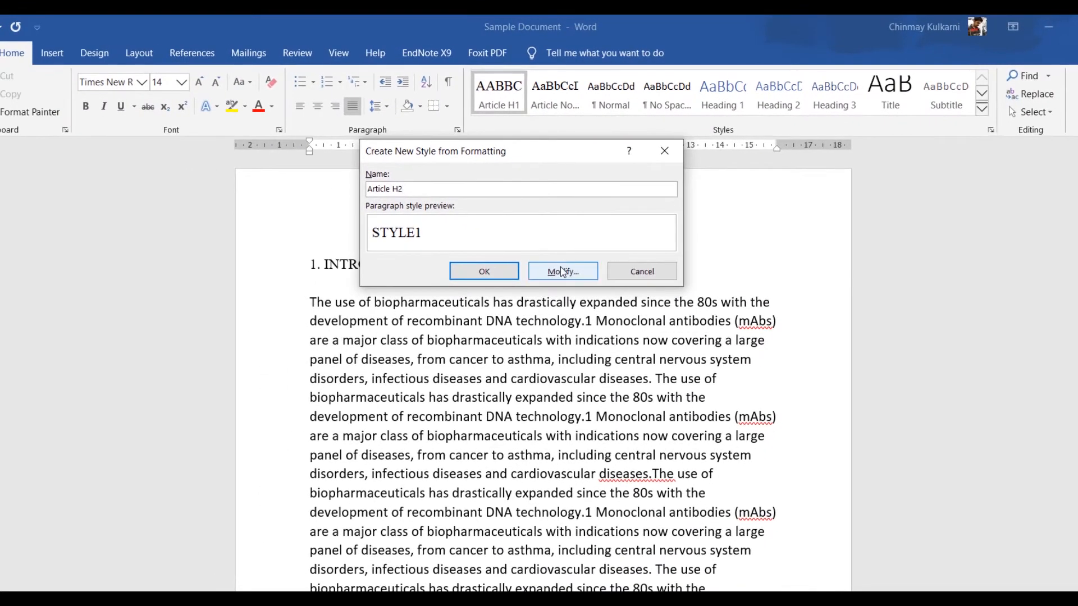
{"action": "left_click", "coordinate": [560, 271]}
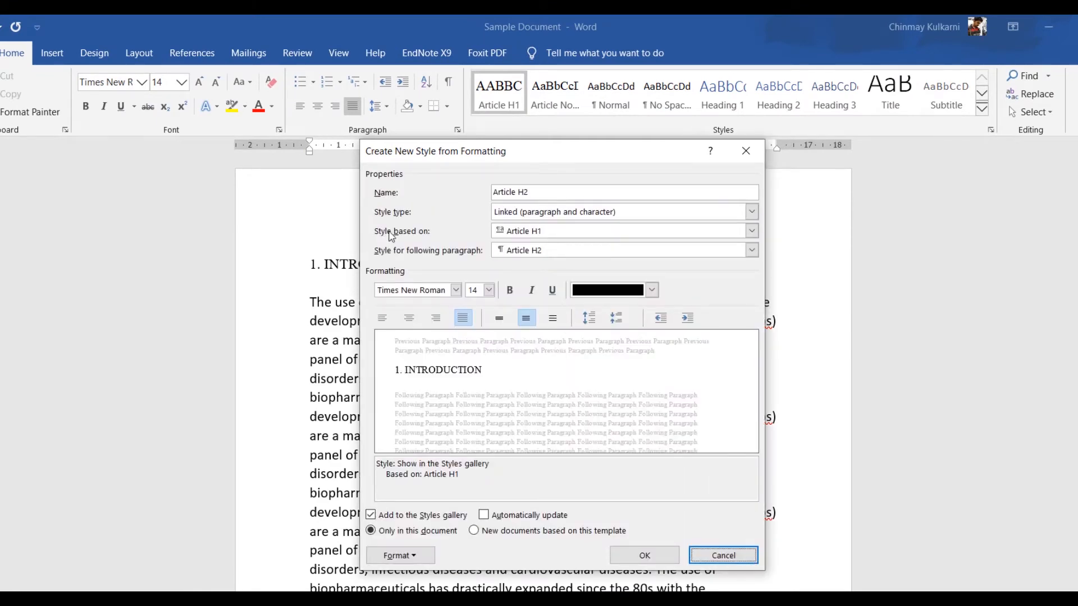
{"action": "left_click", "coordinate": [537, 233]}
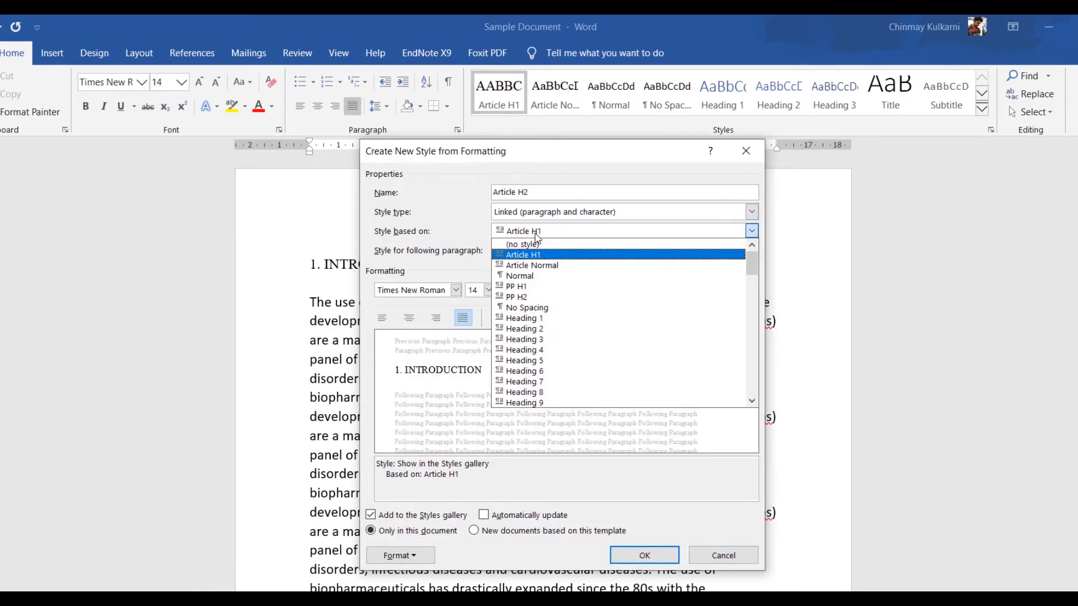
{"action": "left_click", "coordinate": [548, 329]}
Step: Set the Article H2 style's font to Times New Roman with black text colour
{"action": "left_click", "coordinate": [450, 291]}
{"action": "type", "text": "T"}
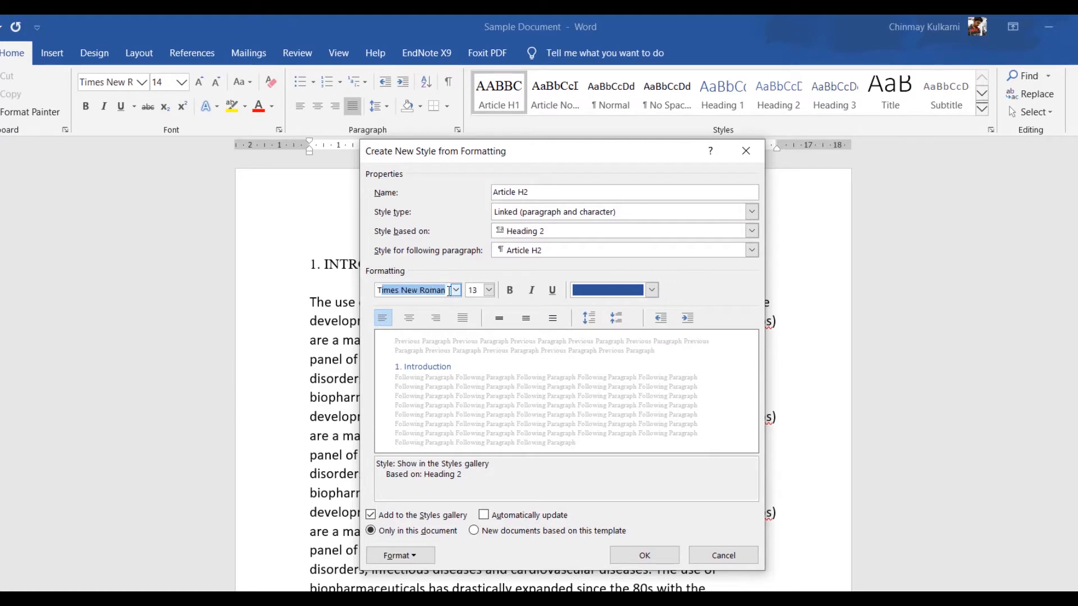
{"action": "left_click", "coordinate": [468, 294]}
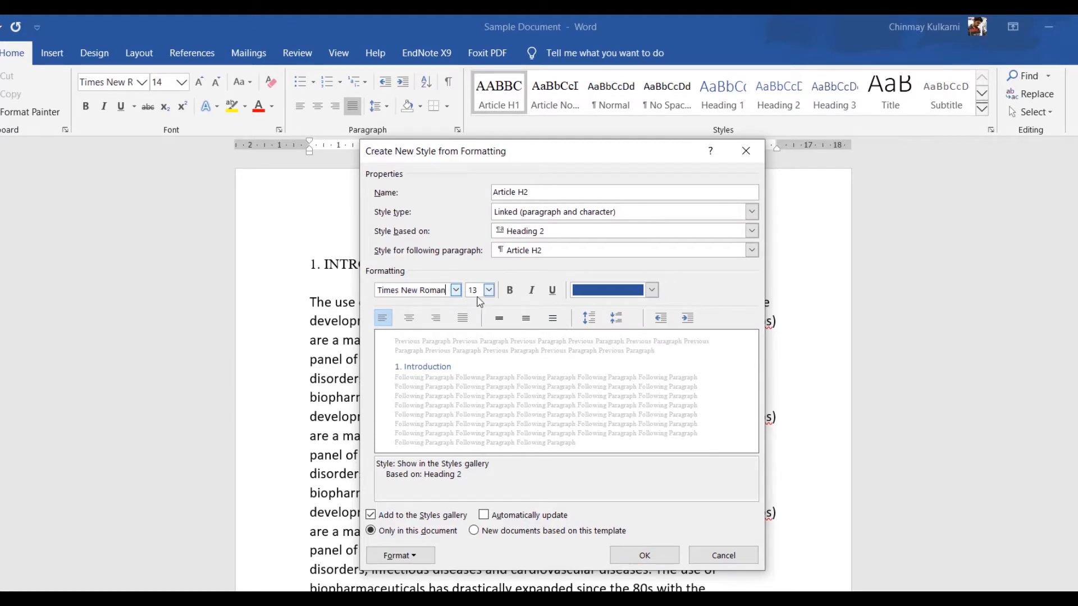
{"action": "left_click", "coordinate": [651, 290]}
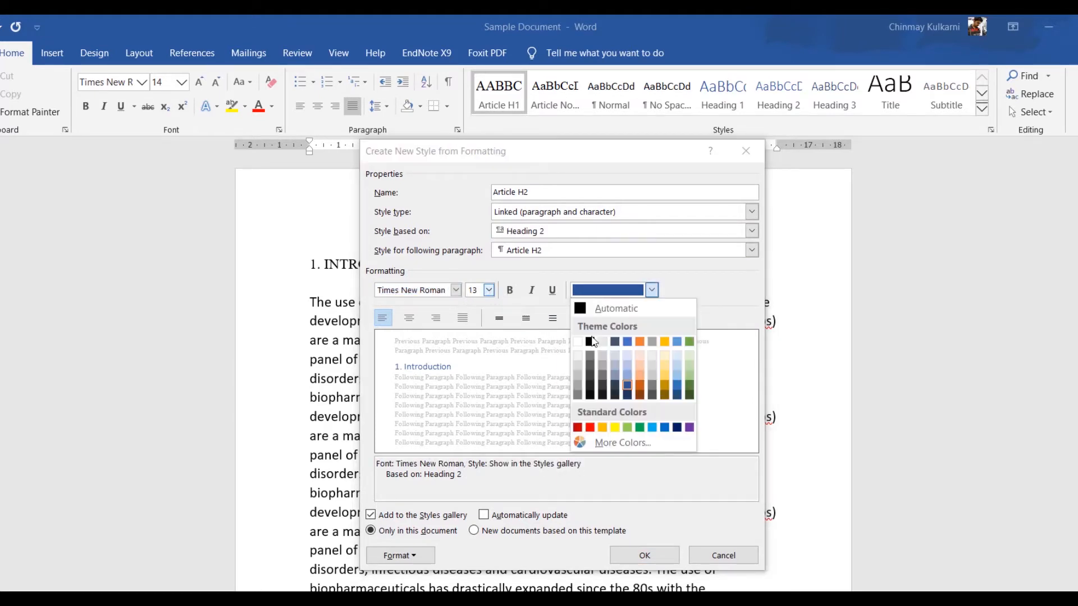
{"action": "left_click", "coordinate": [590, 342]}
Step: Set the Article H2 paragraph to Justified, 12 pt spacing before, 6 pt after, and 1.5 lines spacing
{"action": "left_click", "coordinate": [422, 553]}
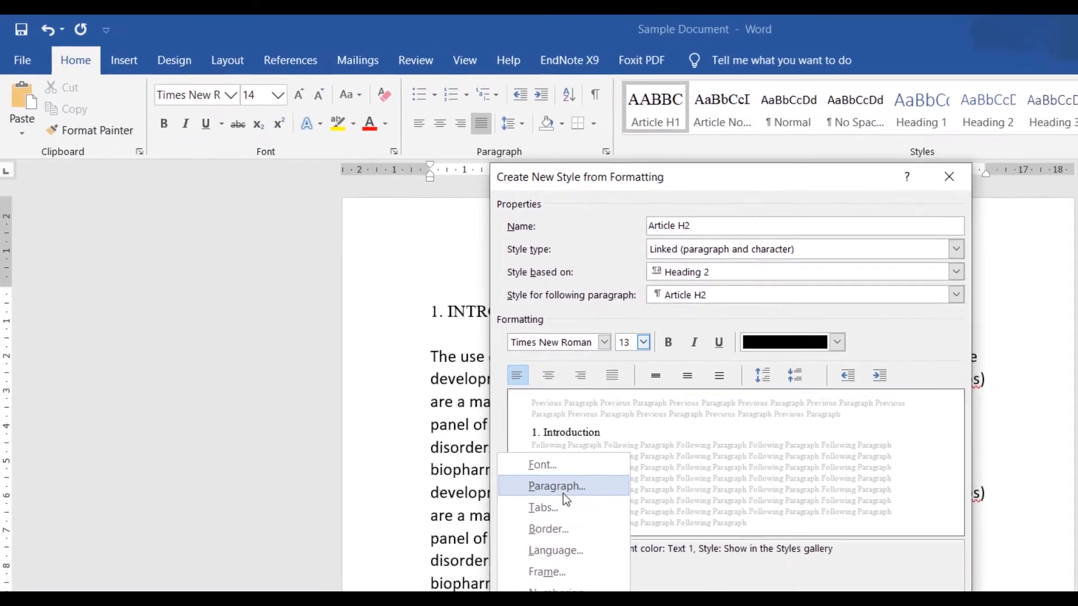
{"action": "left_click", "coordinate": [410, 410]}
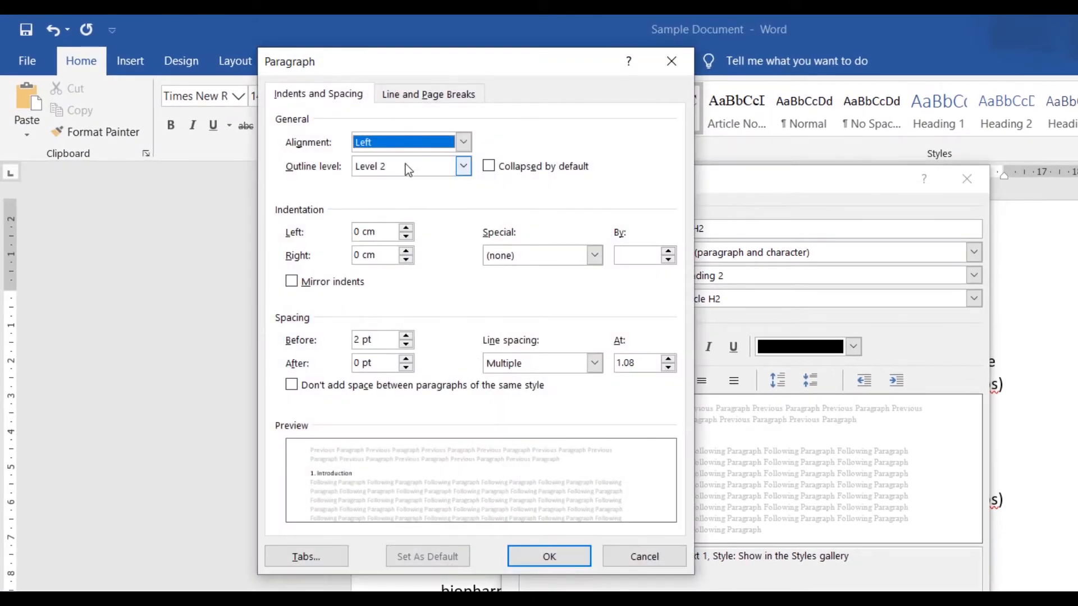
{"action": "left_click", "coordinate": [409, 141]}
{"action": "left_click", "coordinate": [397, 198]}
{"action": "left_click", "coordinate": [406, 336]}
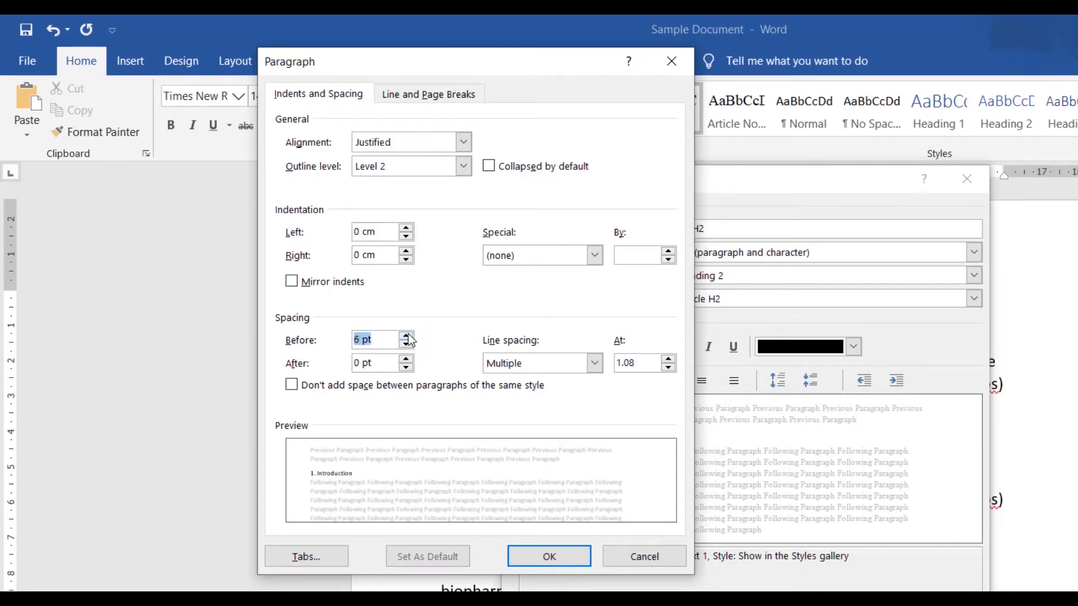
{"action": "left_click", "coordinate": [406, 336]}
{"action": "left_click", "coordinate": [414, 360]}
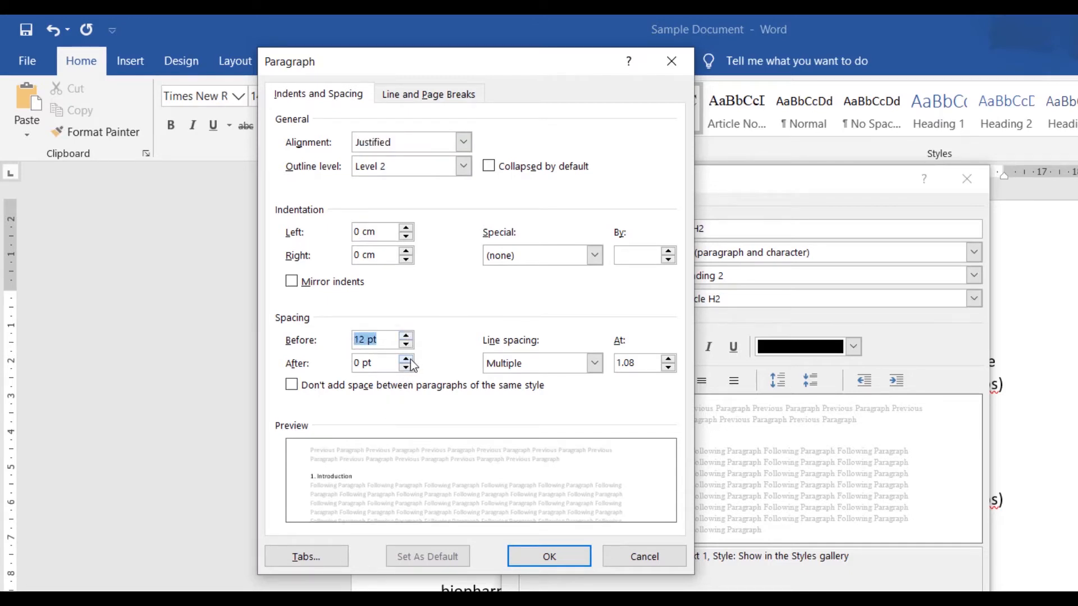
{"action": "left_click", "coordinate": [524, 359]}
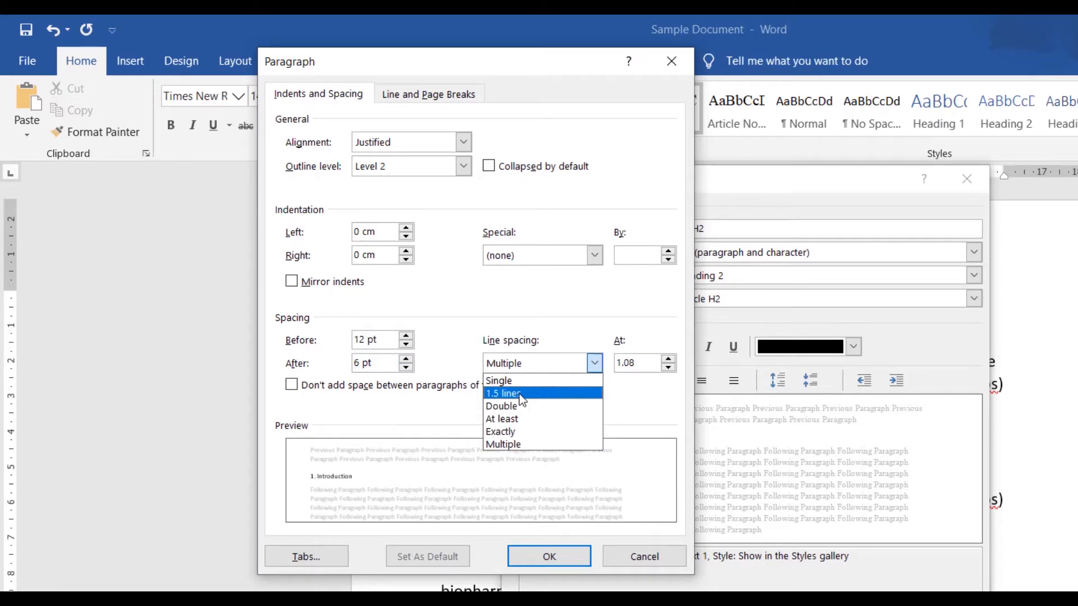
{"action": "left_click", "coordinate": [527, 393]}
{"action": "left_click", "coordinate": [549, 556]}
Step: Open the Article H2 font settings without changes, then save the style
{"action": "left_click", "coordinate": [449, 546]}
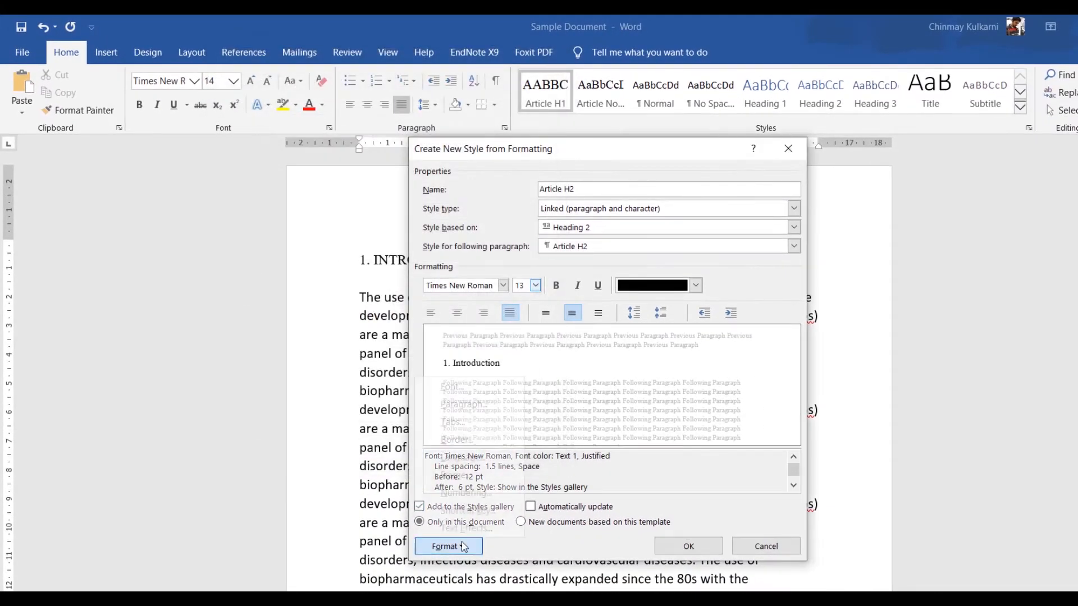
{"action": "left_click", "coordinate": [473, 387]}
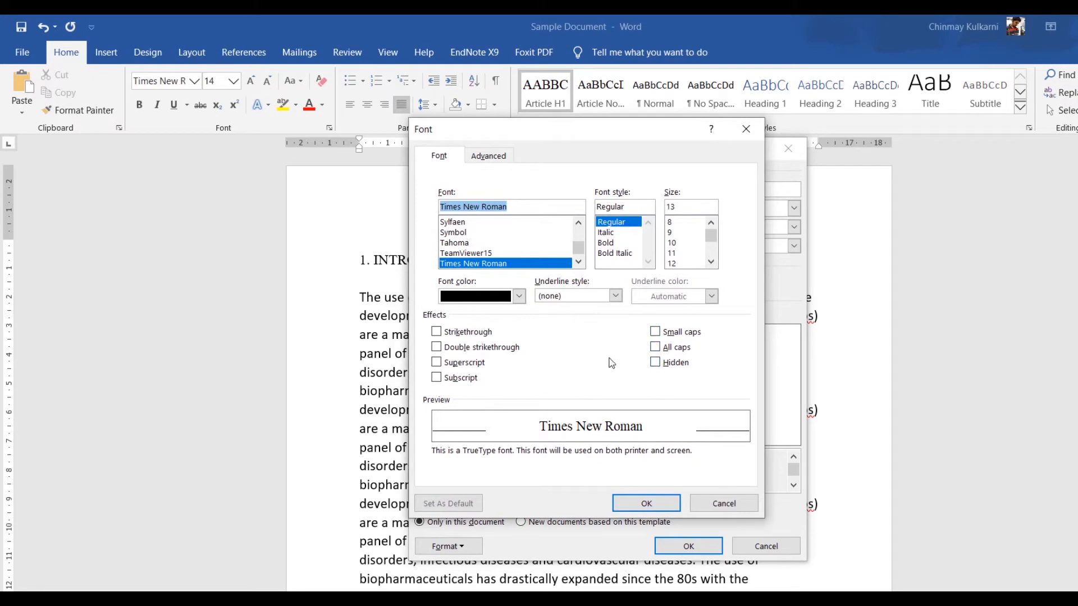
{"action": "left_click", "coordinate": [635, 502]}
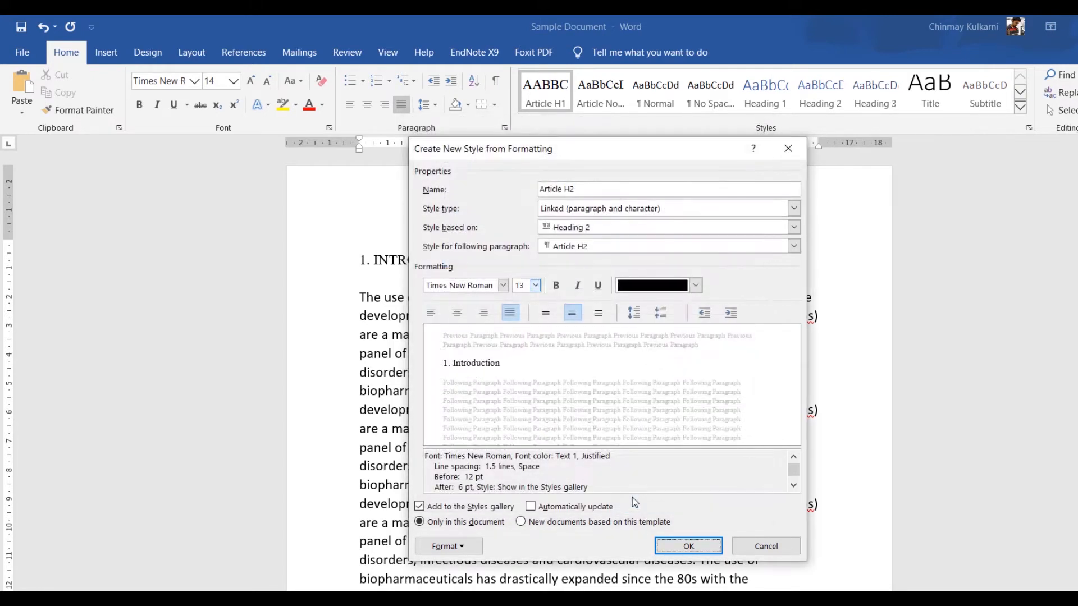
{"action": "left_click", "coordinate": [688, 546]}
Step: Create another new style named "Article H3" based on Heading 3
{"action": "left_click", "coordinate": [1020, 106]}
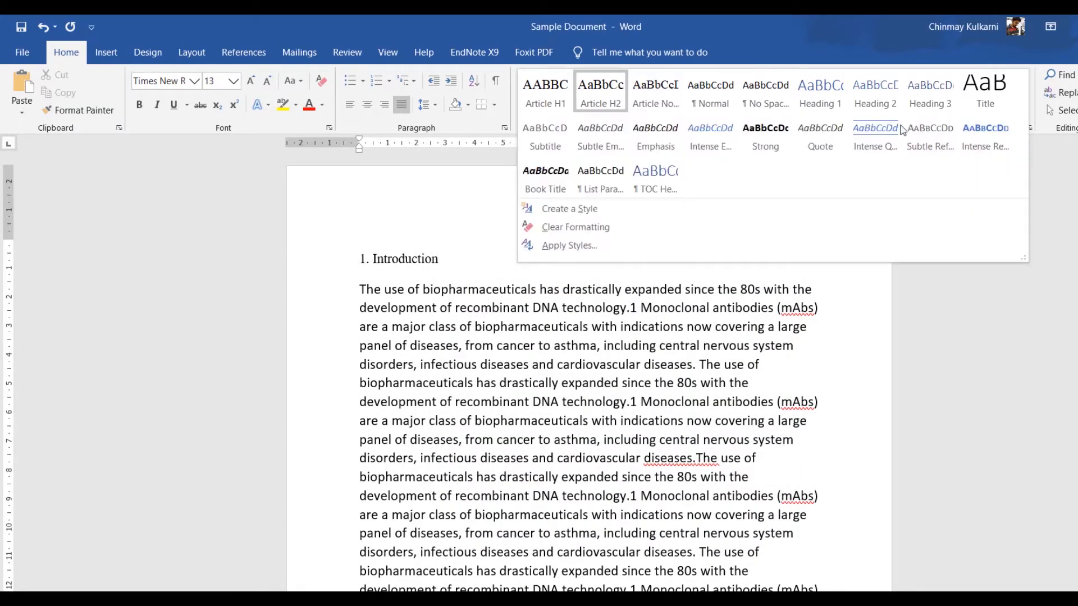
{"action": "left_click", "coordinate": [599, 209]}
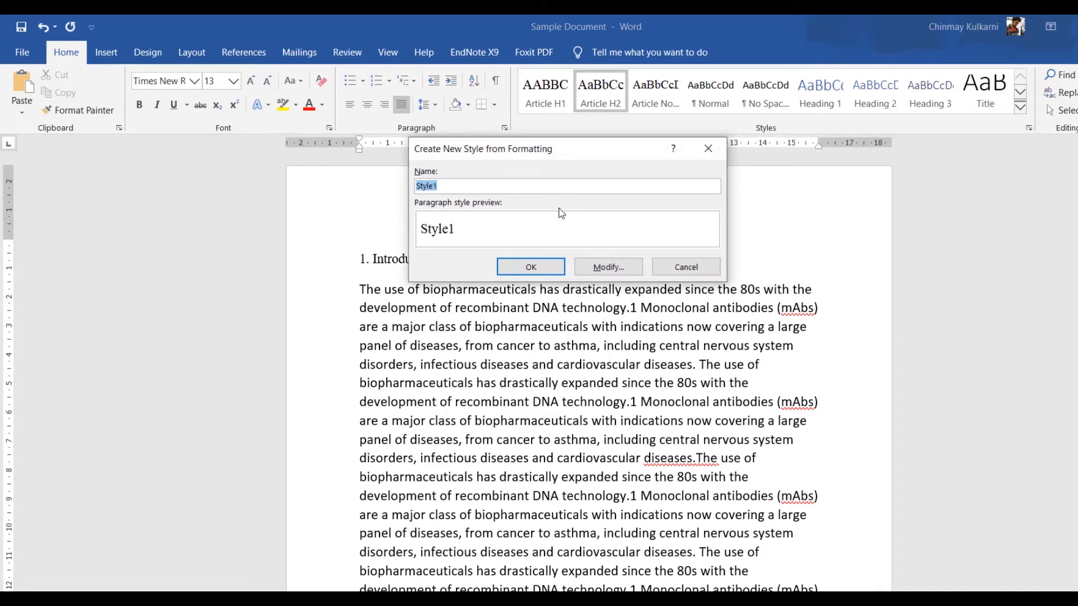
{"action": "type", "text": "Article H3"}
{"action": "left_click", "coordinate": [609, 267]}
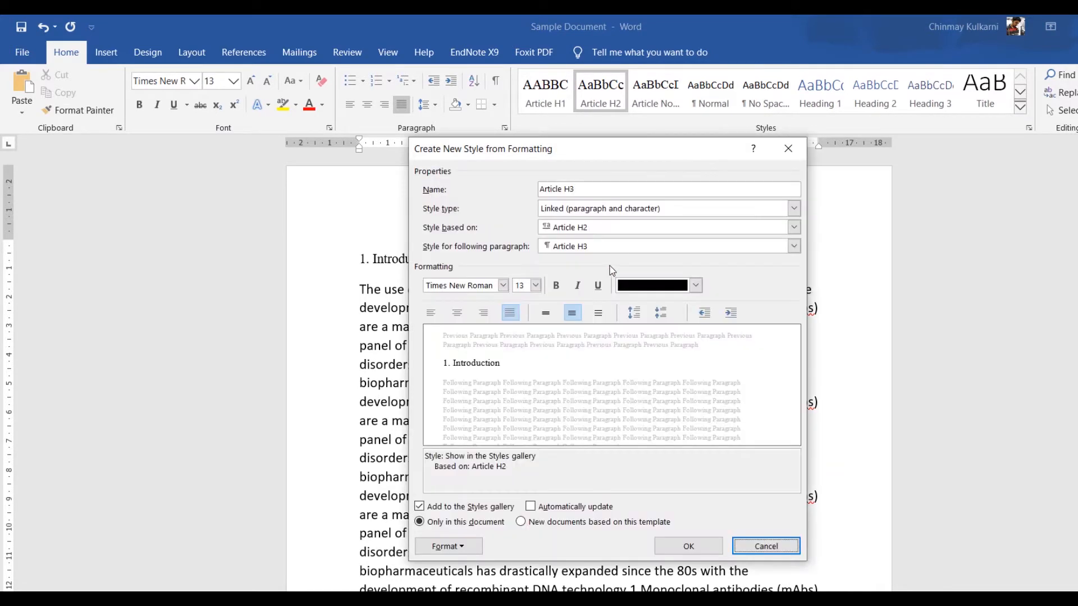
{"action": "left_click", "coordinate": [566, 226]}
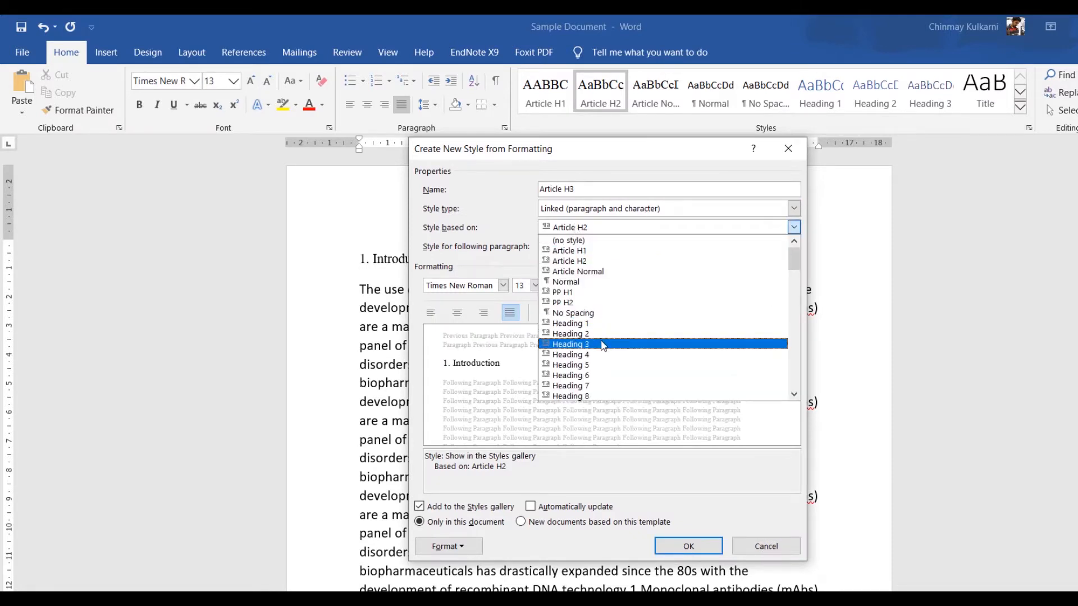
{"action": "left_click", "coordinate": [601, 344]}
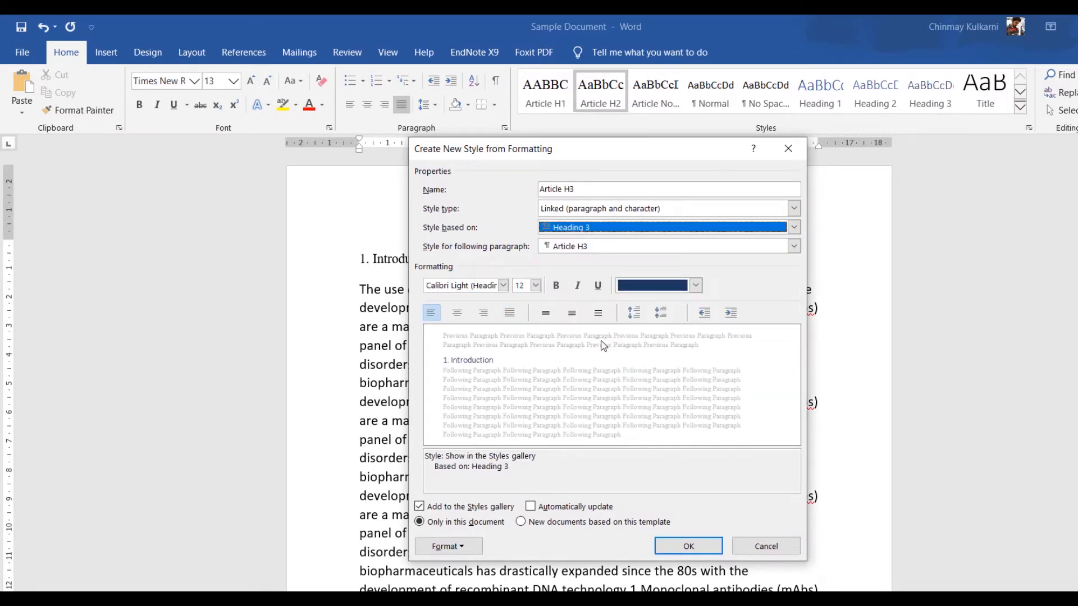
Step: Set the Article H3 style's font to Times New Roman, italic, with black text colour
{"action": "left_click", "coordinate": [469, 289]}
{"action": "type", "text": "Times New Roman"}
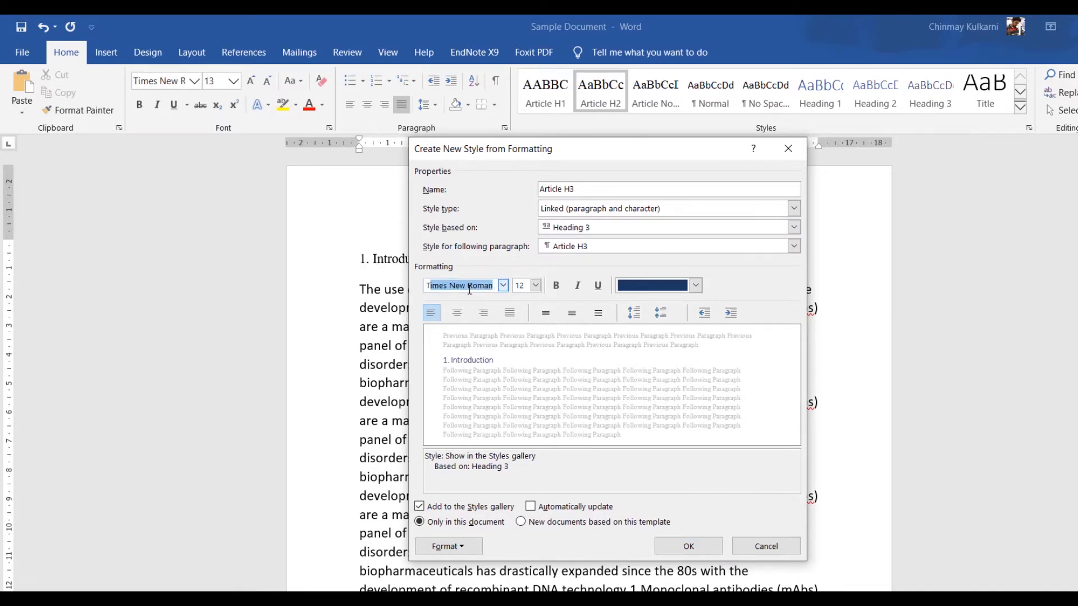
{"action": "key", "text": "Right"}
{"action": "left_click", "coordinate": [576, 287]}
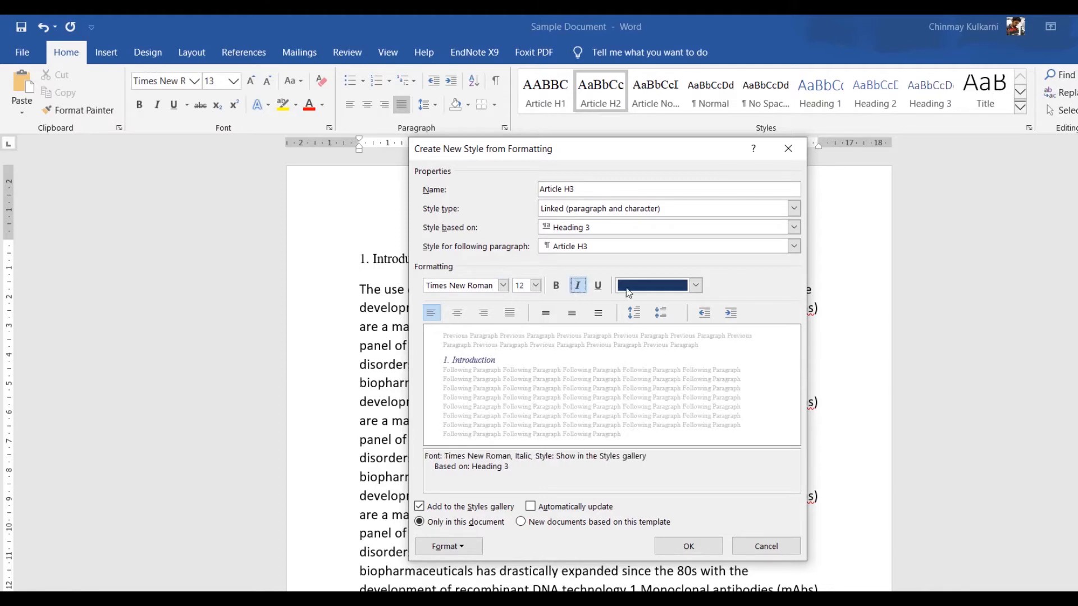
{"action": "left_click", "coordinate": [695, 285]}
{"action": "left_click", "coordinate": [635, 336]}
Step: Set the Article H3 paragraph to Justified, 6 pt spacing before and after, and 1.5 lines spacing, then save the style
{"action": "left_click", "coordinate": [449, 546]}
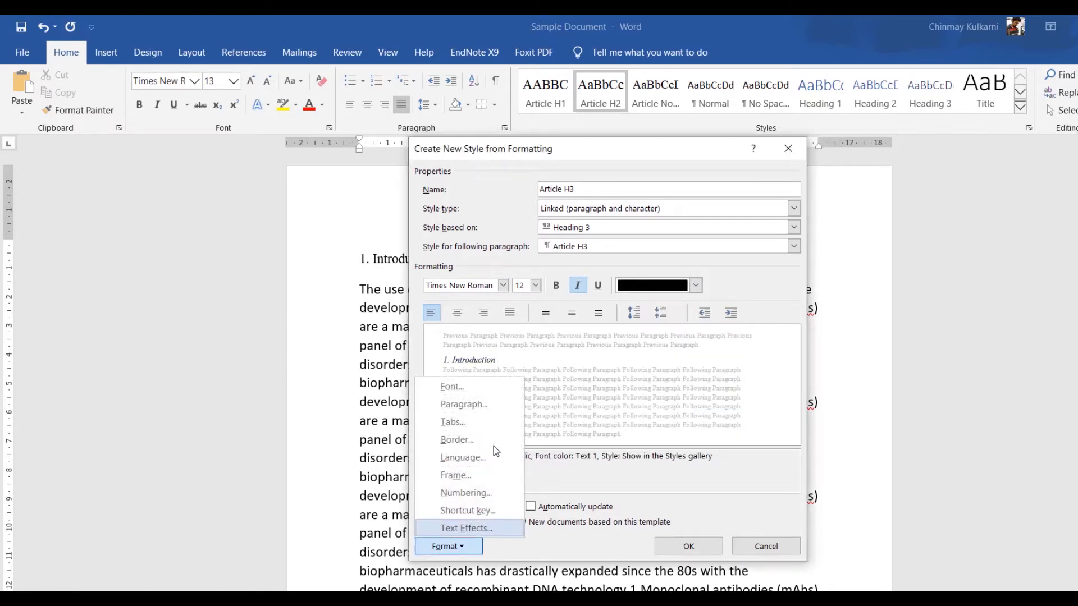
{"action": "left_click", "coordinate": [494, 405]}
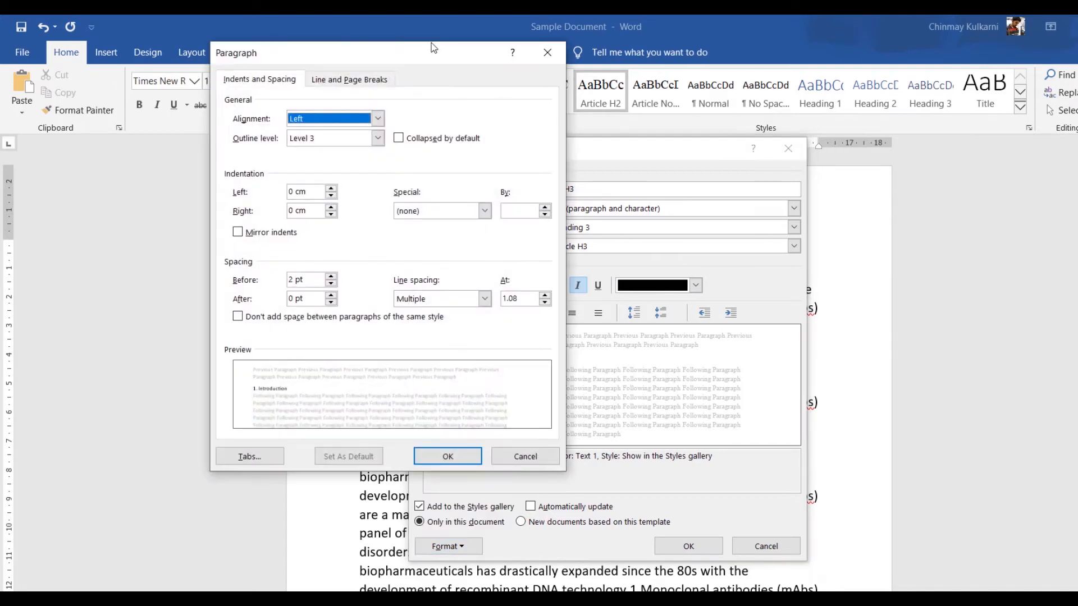
{"action": "left_click", "coordinate": [361, 118]}
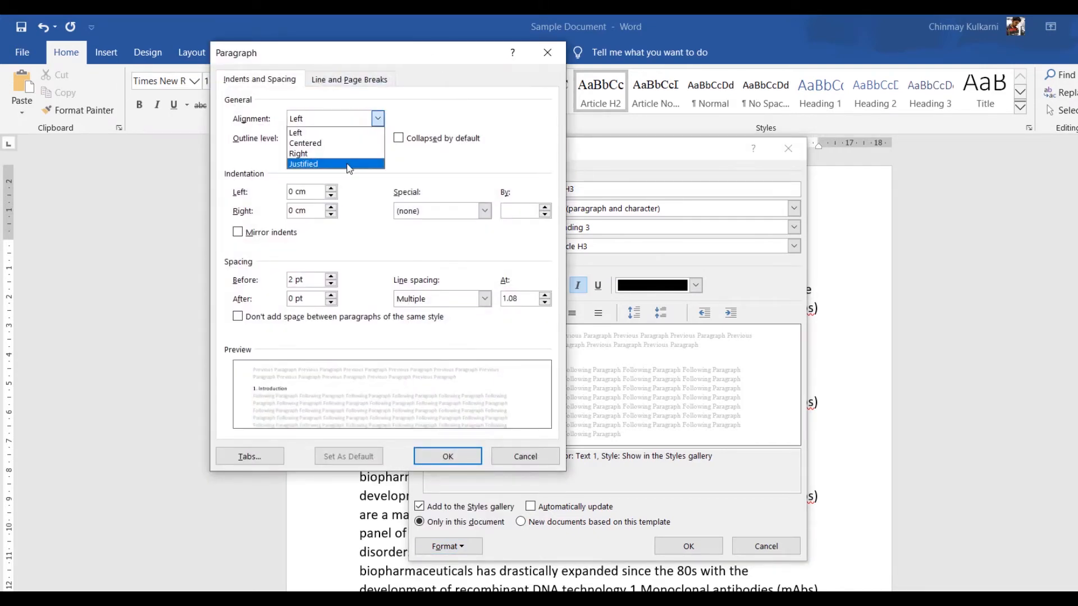
{"action": "left_click", "coordinate": [348, 164]}
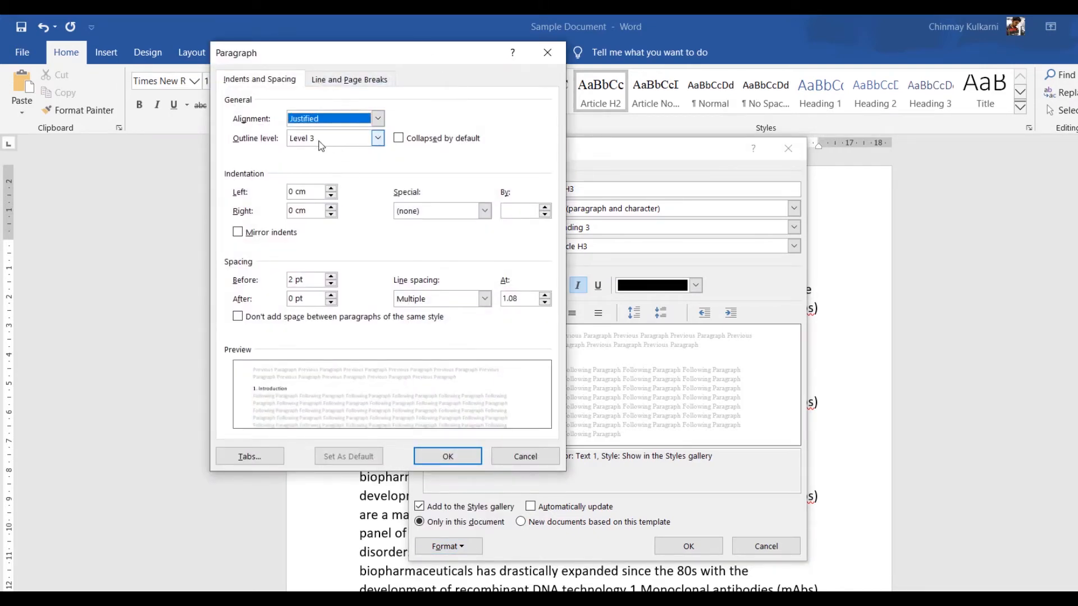
{"action": "left_click", "coordinate": [331, 276]}
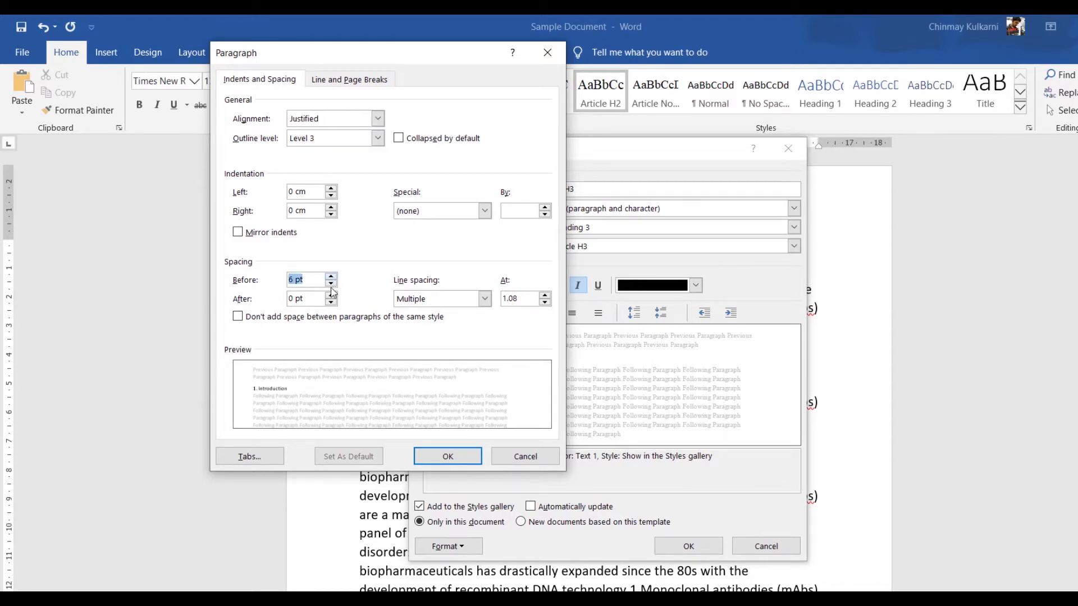
{"action": "left_click", "coordinate": [331, 295]}
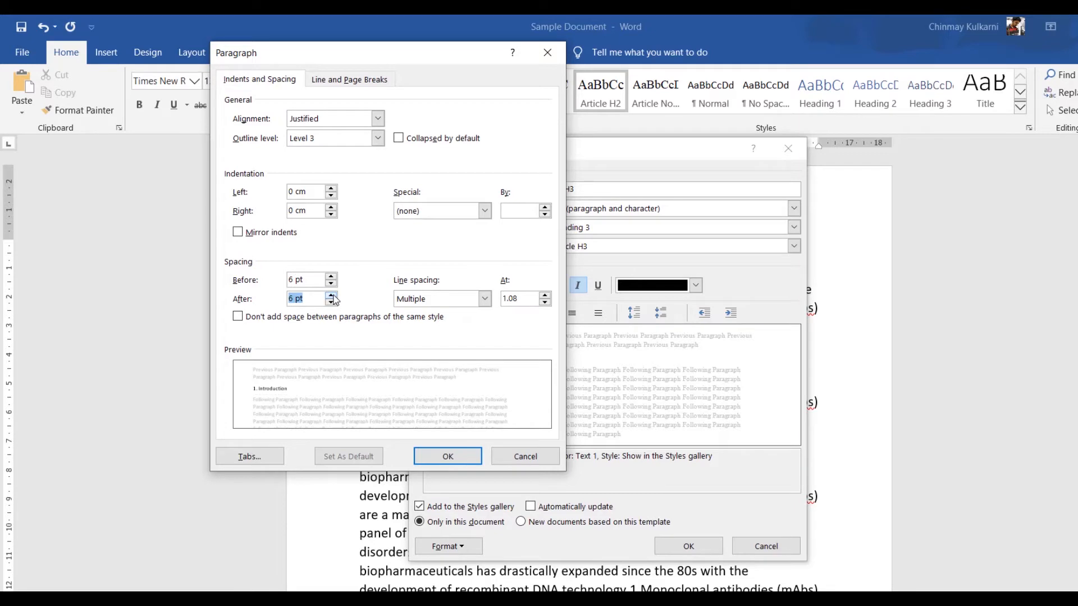
{"action": "left_click", "coordinate": [448, 304]}
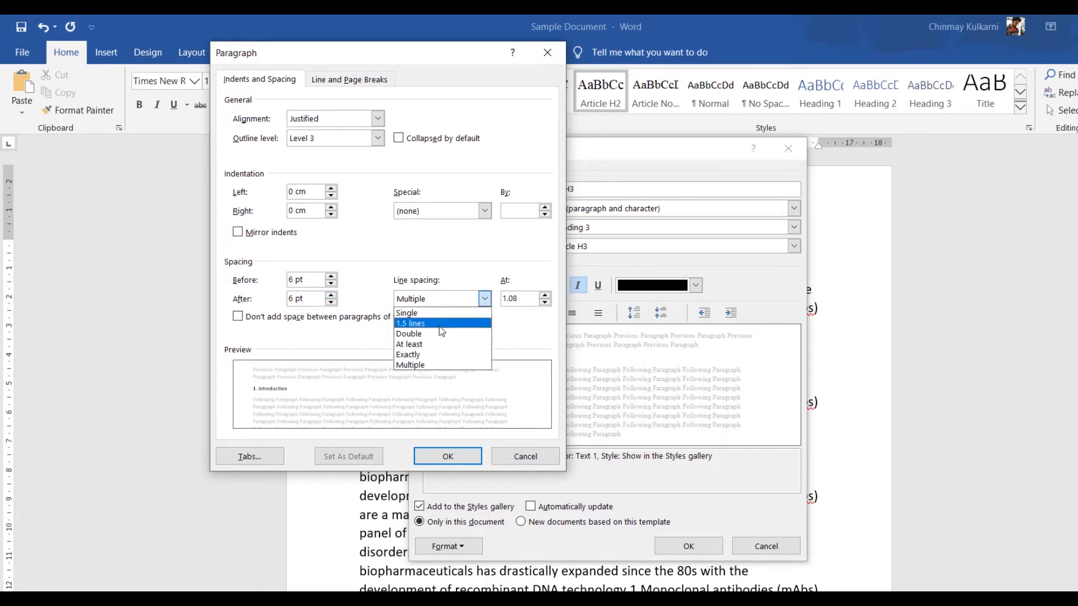
{"action": "left_click", "coordinate": [441, 324]}
{"action": "left_click", "coordinate": [459, 454]}
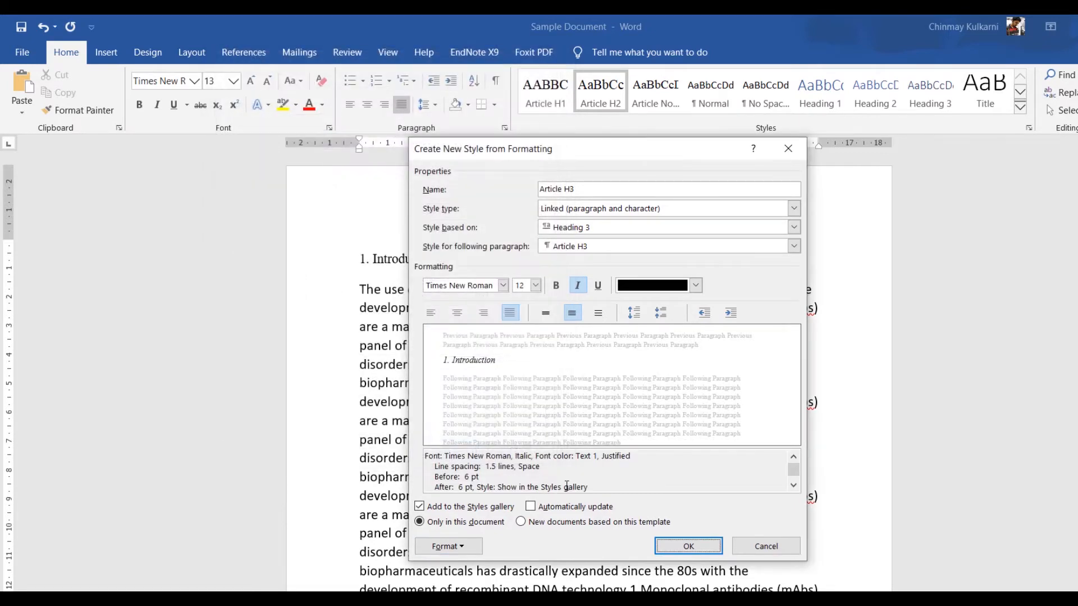
{"action": "left_click", "coordinate": [674, 552]}
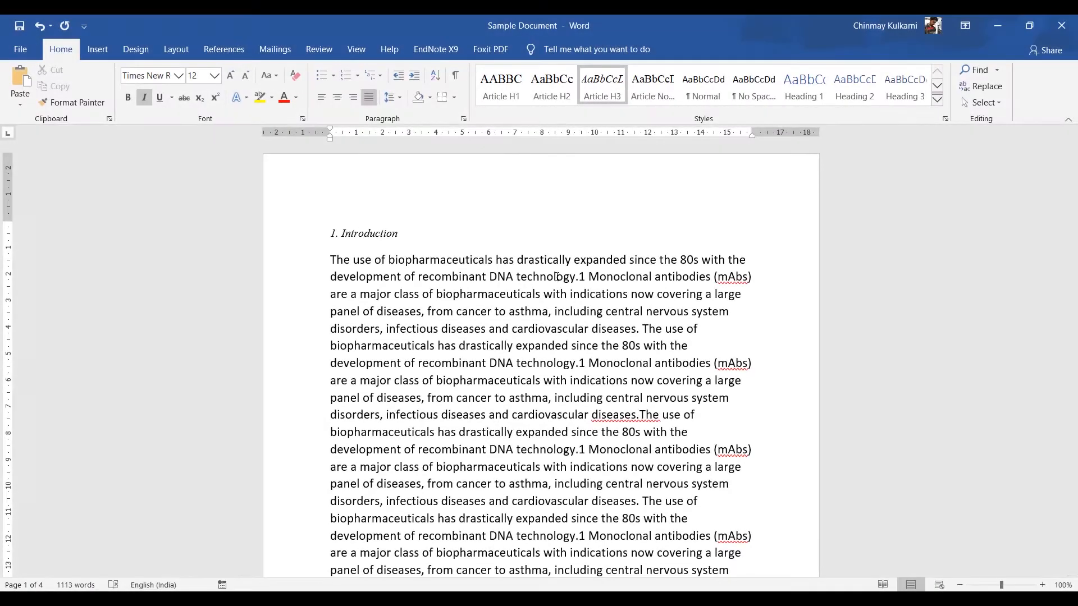
Step: Apply Article H1 to the "1. Introduction" heading and Article Normal to the paragraph beneath it
{"action": "left_click", "coordinate": [307, 243]}
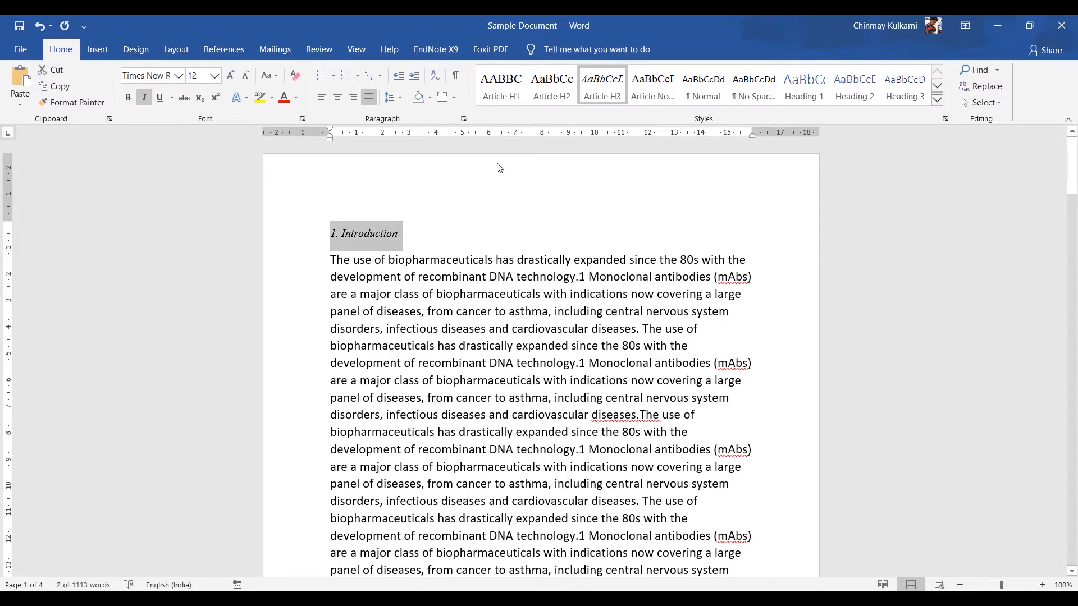
{"action": "left_click", "coordinate": [504, 100]}
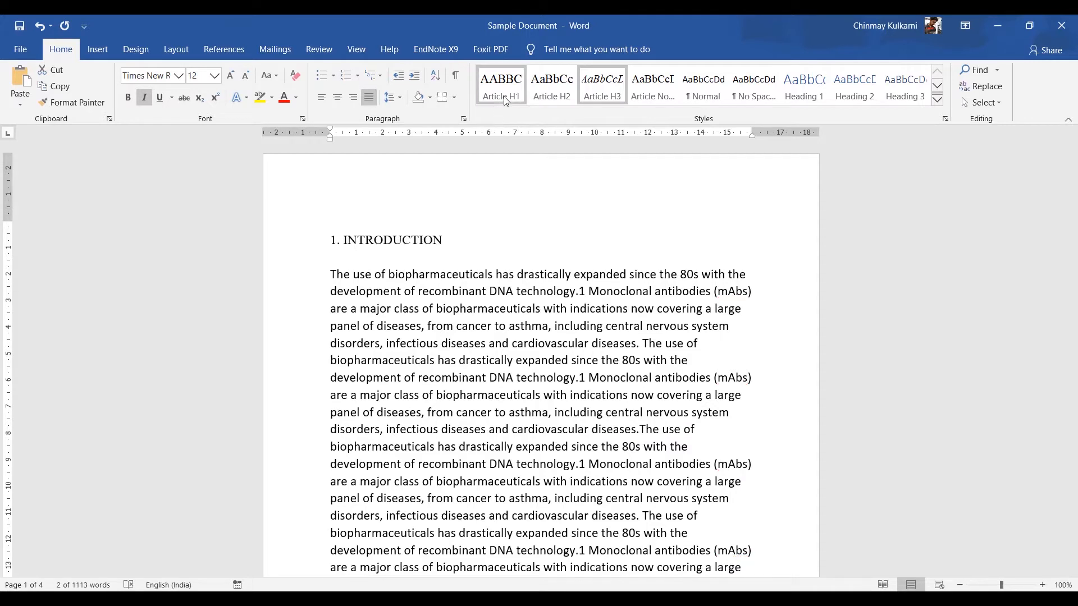
{"action": "left_click", "coordinate": [505, 100]}
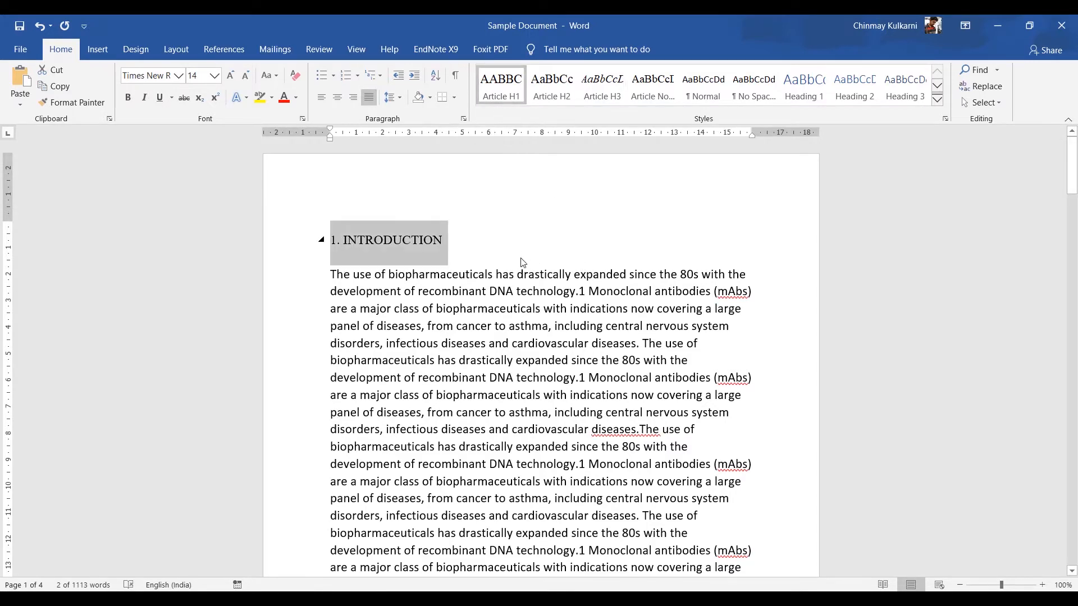
{"action": "left_click", "coordinate": [517, 291]}
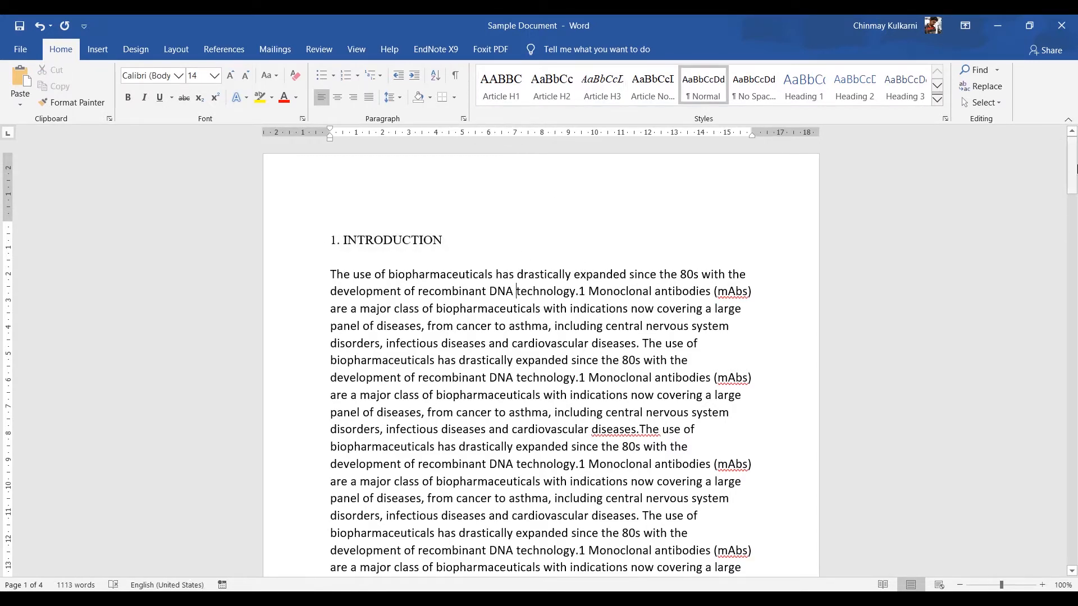
{"action": "left_click_drag", "start_coordinate": [1073, 167], "coordinate": [1077, 172]}
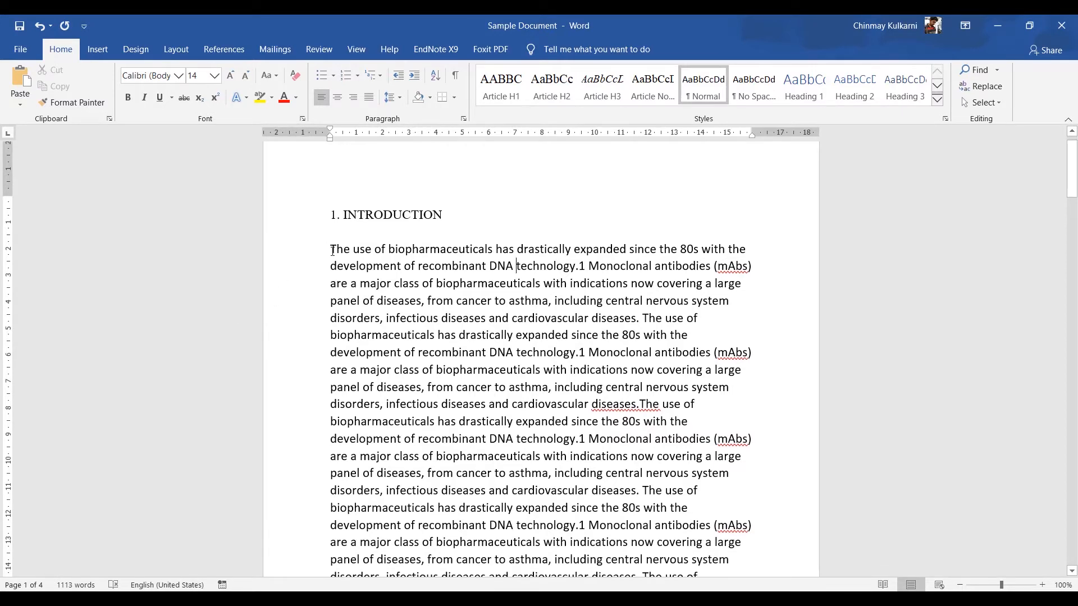
{"action": "left_click_drag", "start_coordinate": [333, 251], "coordinate": [640, 446]}
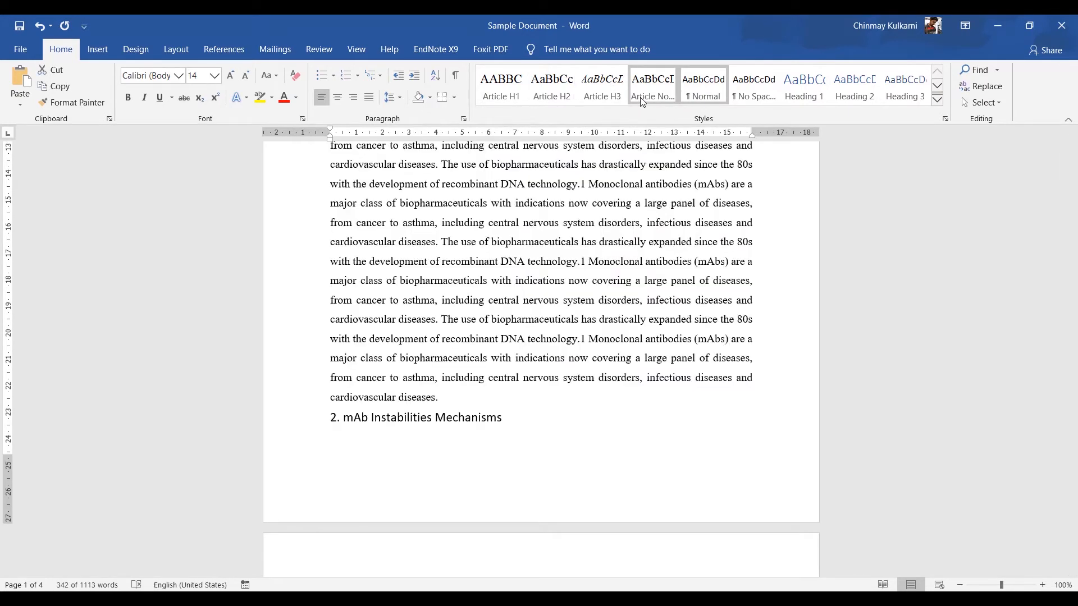
{"action": "left_click", "coordinate": [640, 96]}
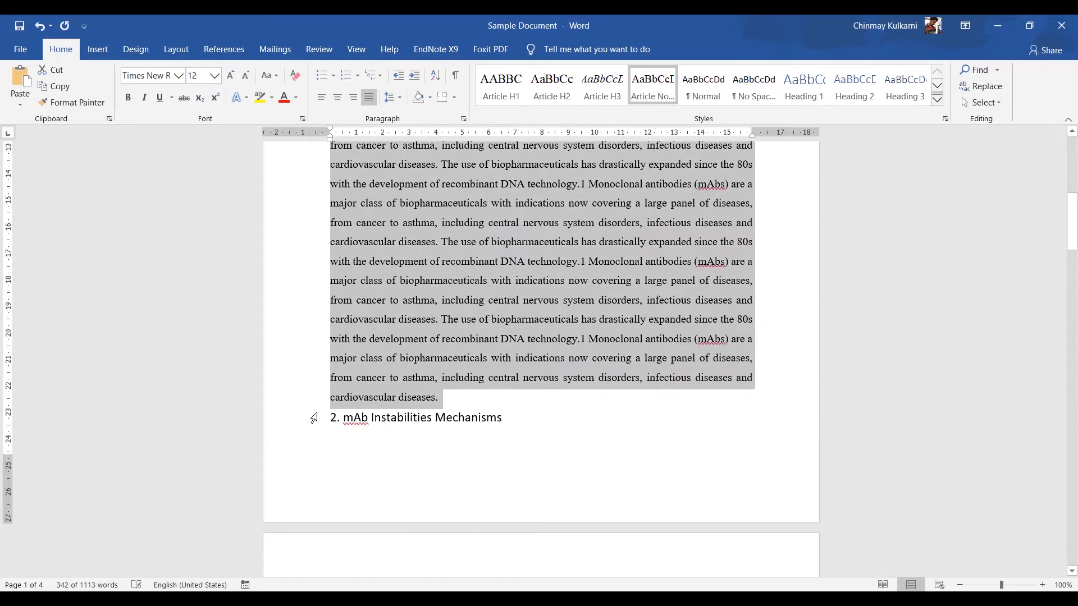
Step: Apply Article H1 to the "2. mAb Instabilities Mechanisms" heading and Article Normal to its body paragraph
{"action": "left_click", "coordinate": [314, 418]}
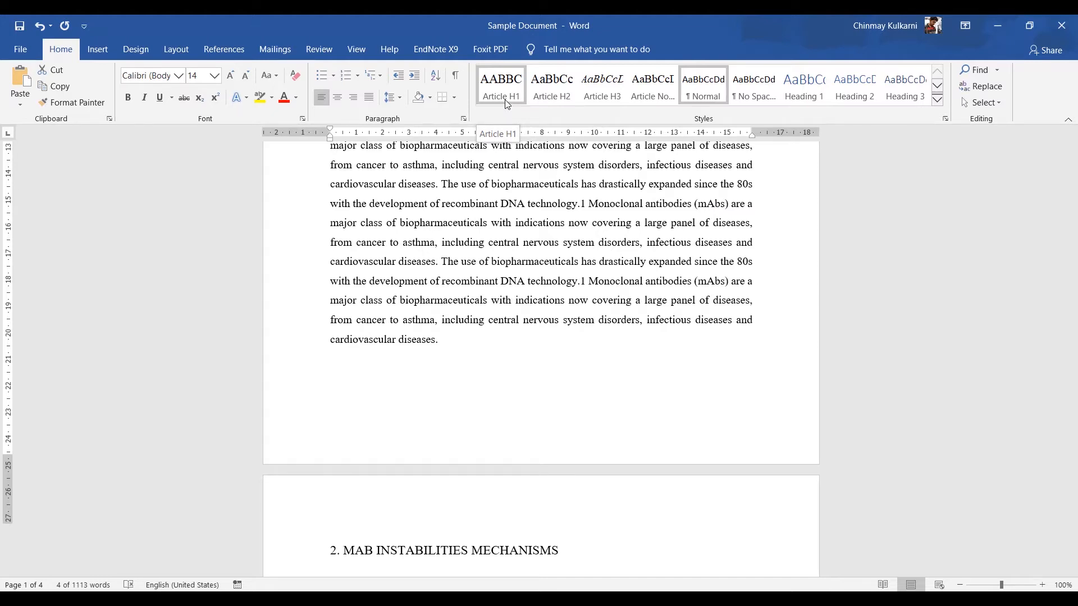
{"action": "left_click", "coordinate": [507, 103]}
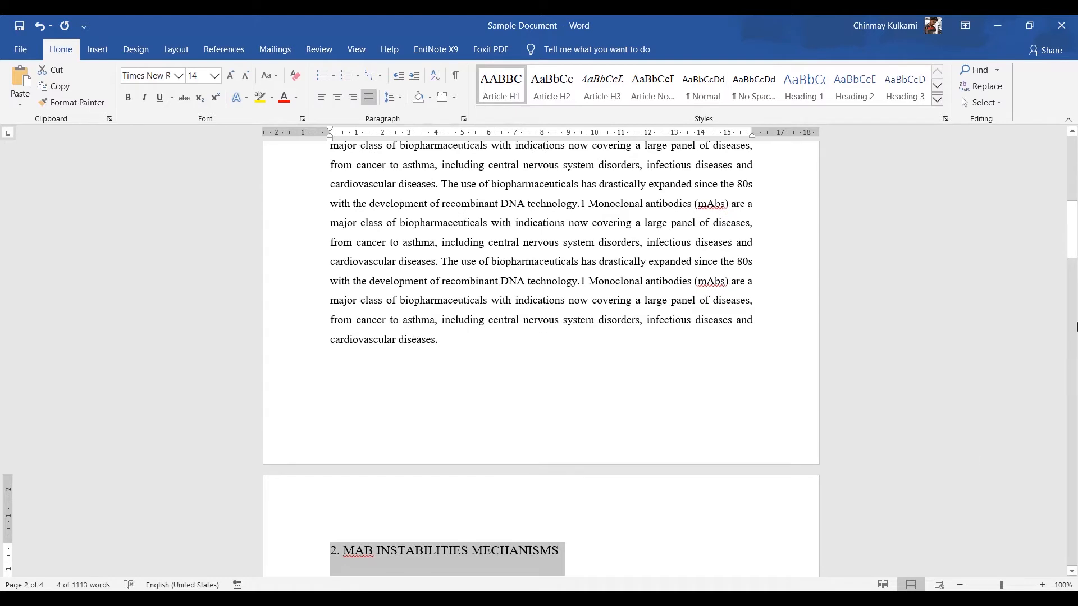
{"action": "left_click_drag", "start_coordinate": [1073, 238], "coordinate": [1075, 286]}
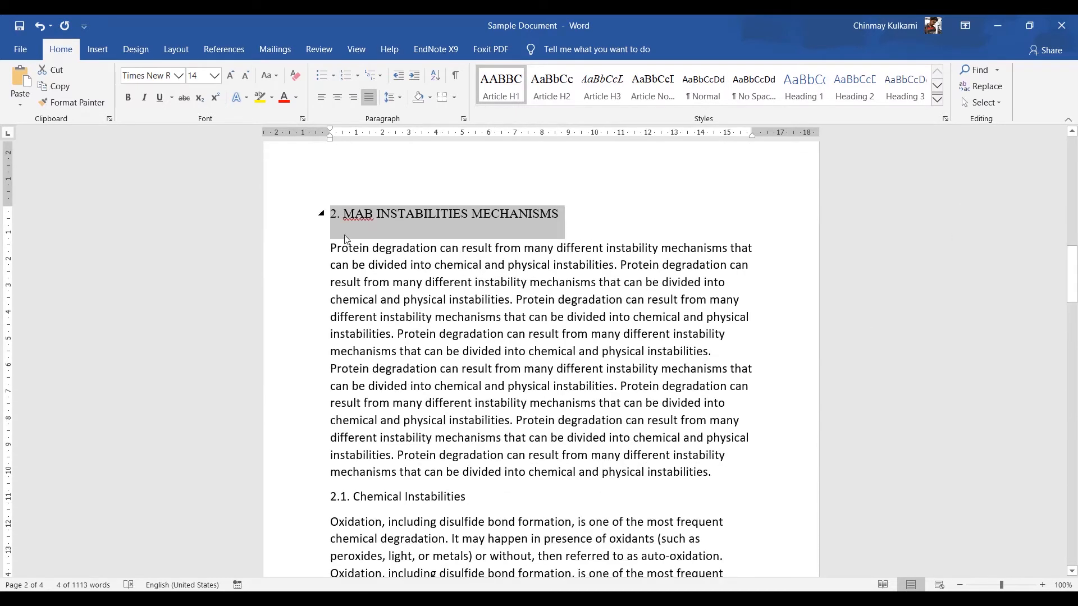
{"action": "left_click_drag", "start_coordinate": [332, 250], "coordinate": [722, 472]}
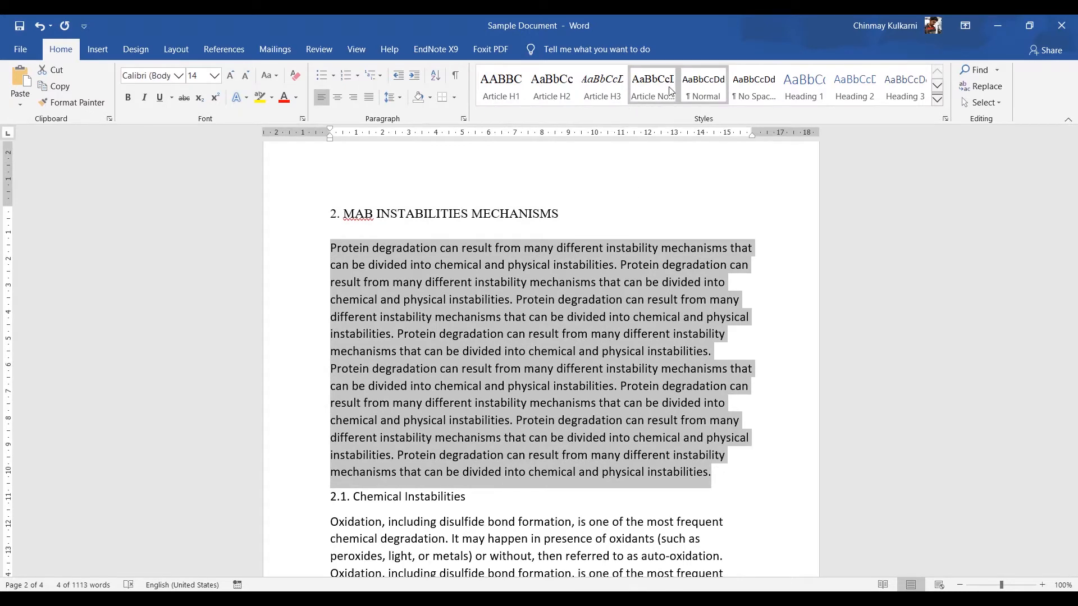
{"action": "left_click", "coordinate": [645, 90]}
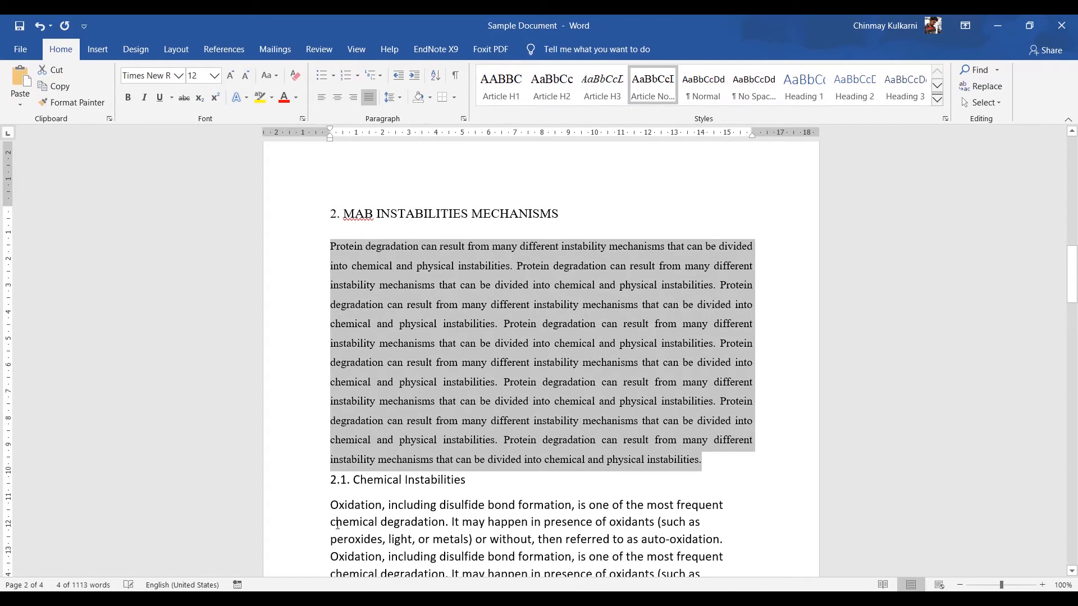
Step: Apply Article H2 to the "2.1. Chemical Instabilities" heading and Article Normal to its body paragraph
{"action": "left_click", "coordinate": [317, 486]}
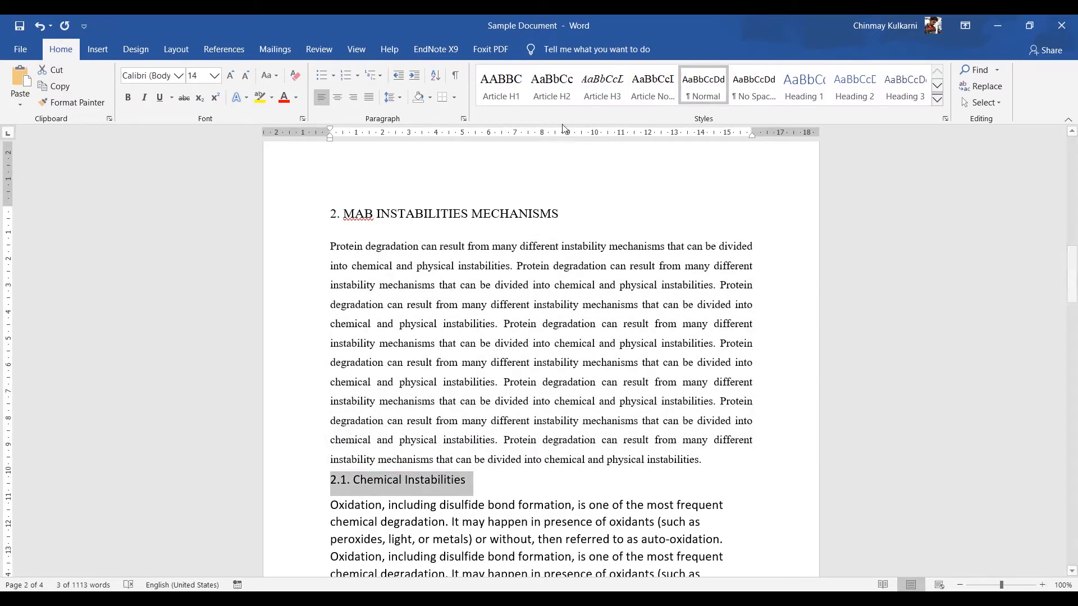
{"action": "left_click", "coordinate": [556, 99]}
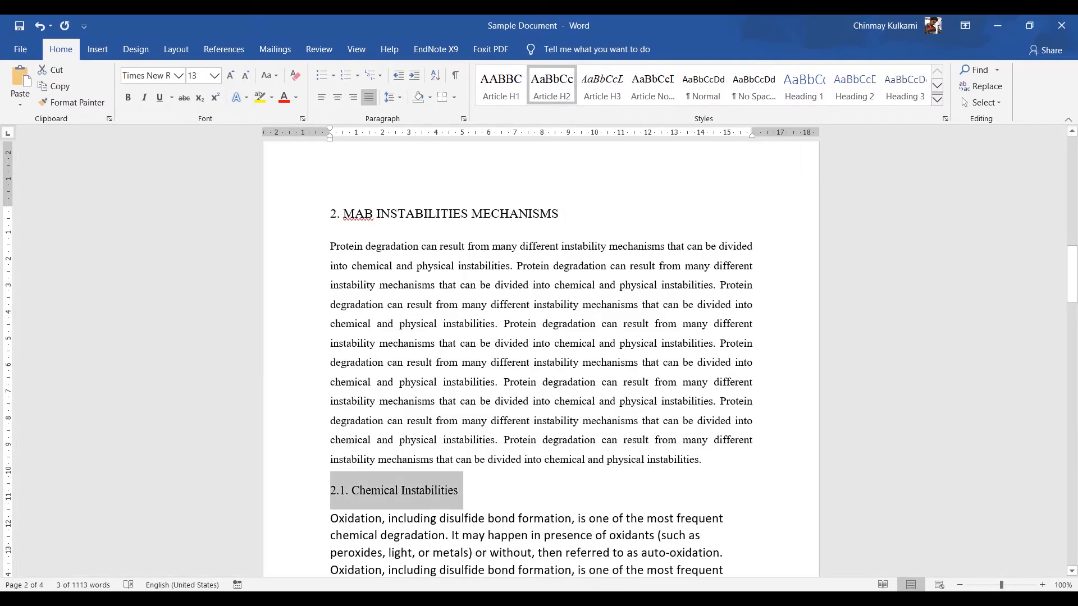
{"action": "scroll", "coordinate": [393, 262], "scroll_direction": "down", "scroll_amount": 5}
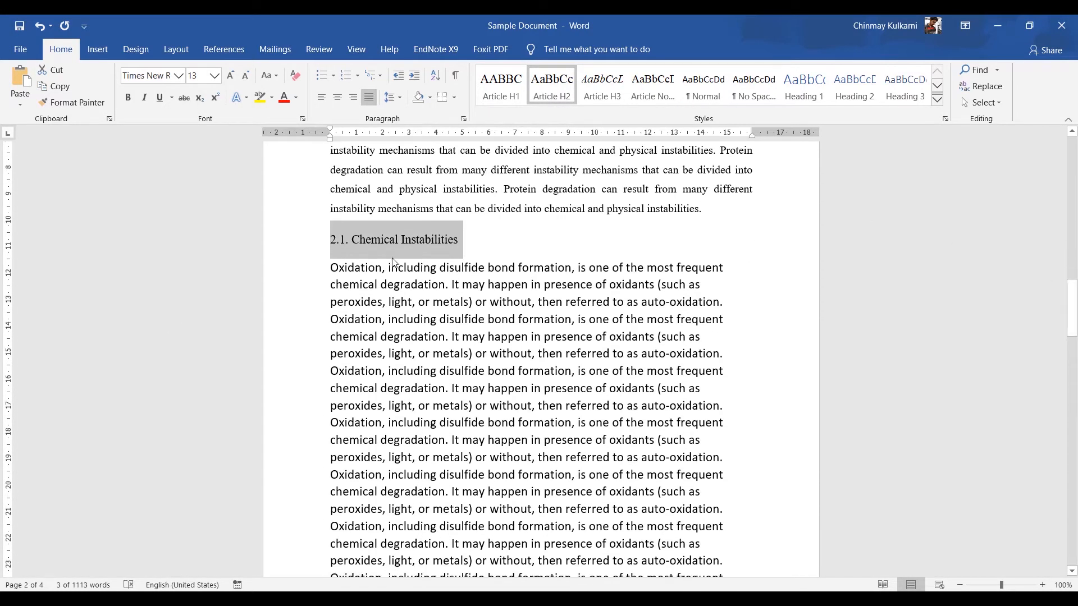
{"action": "left_click_drag", "start_coordinate": [331, 268], "coordinate": [730, 397]}
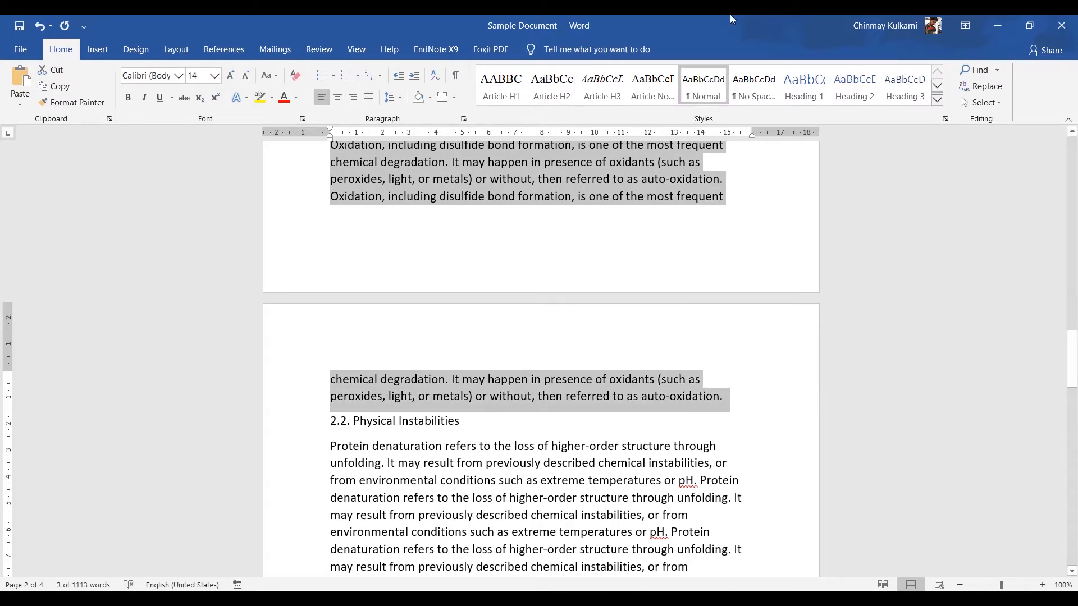
{"action": "left_click", "coordinate": [653, 84]}
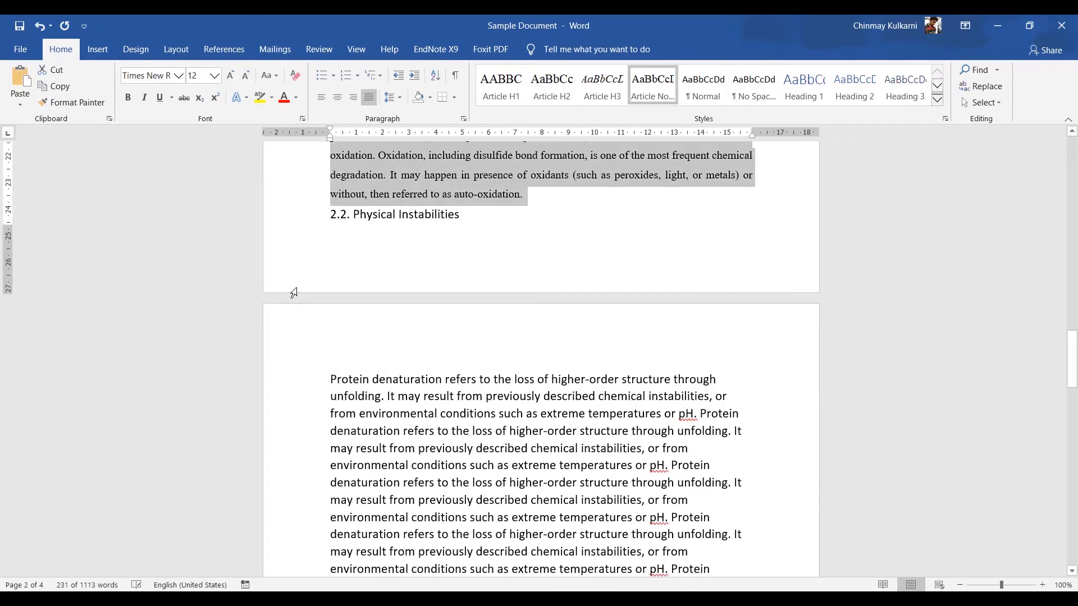
Step: Apply Article H2 to the "2.2. Physical Instabilities" heading and Article Normal to its body paragraph
{"action": "left_click", "coordinate": [312, 220]}
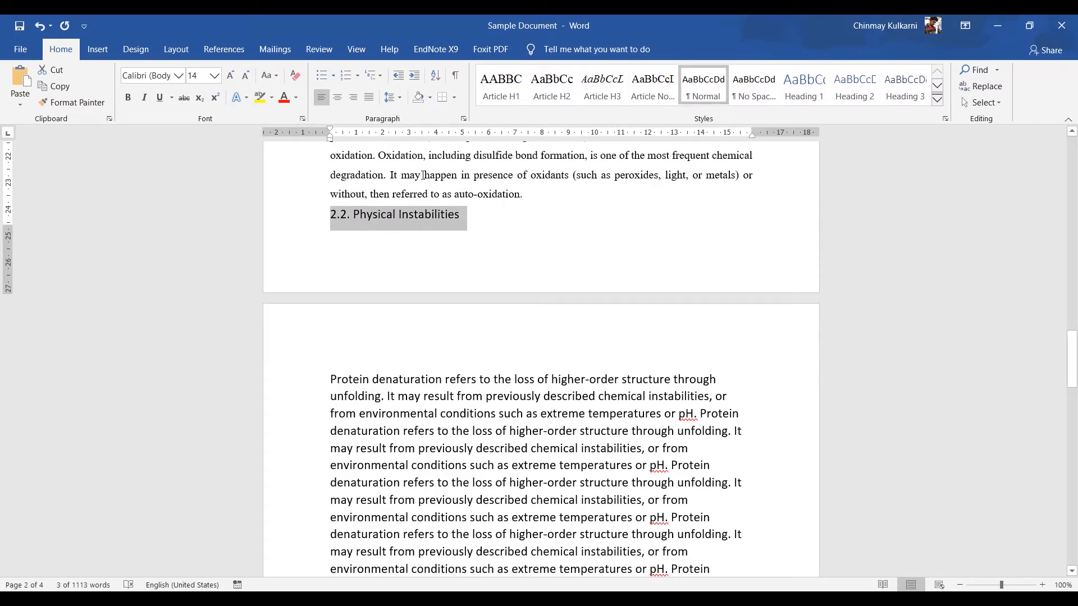
{"action": "left_click", "coordinate": [546, 100]}
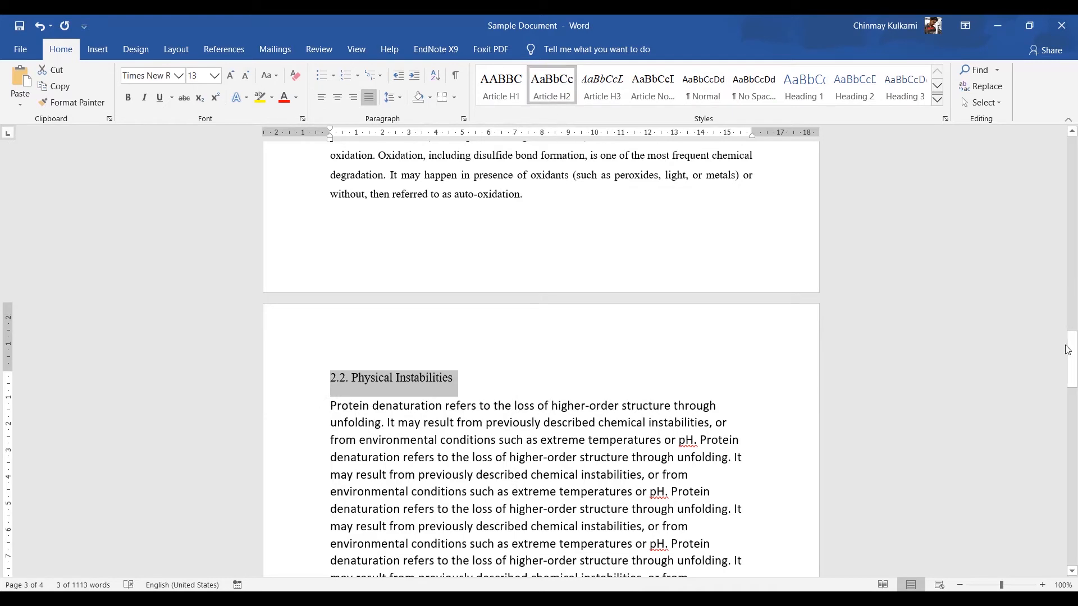
{"action": "left_click_drag", "start_coordinate": [1072, 382], "coordinate": [1072, 411]}
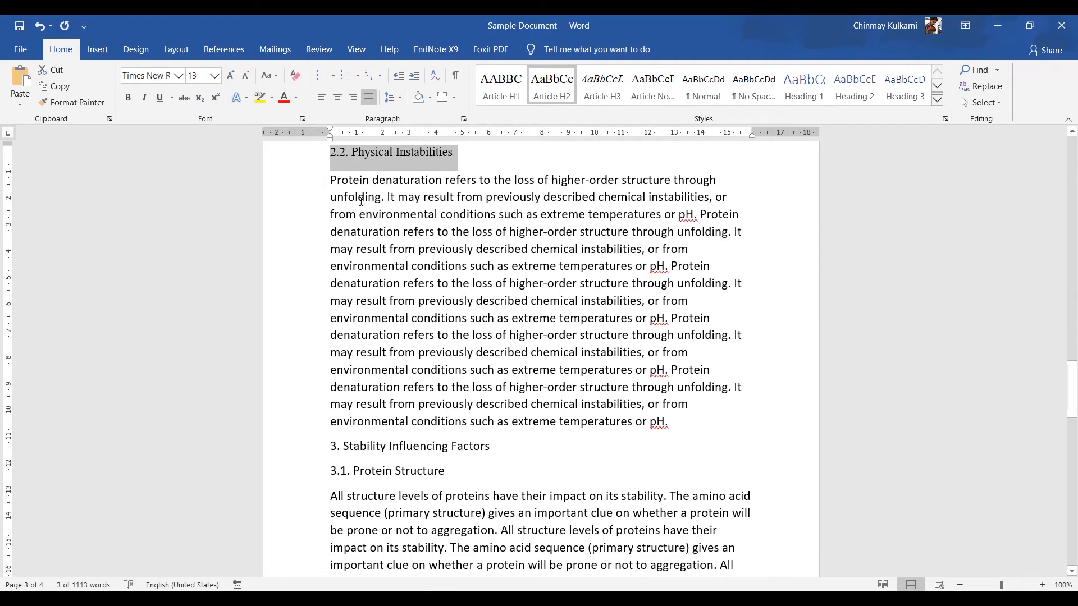
{"action": "triple_click", "coordinate": [361, 201]}
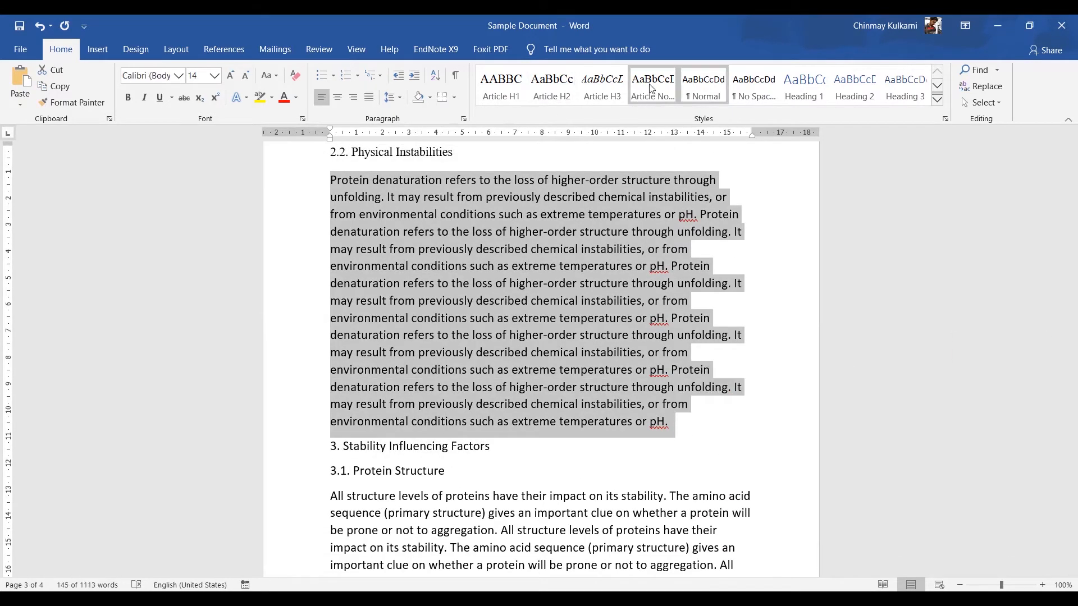
{"action": "left_click", "coordinate": [652, 89]}
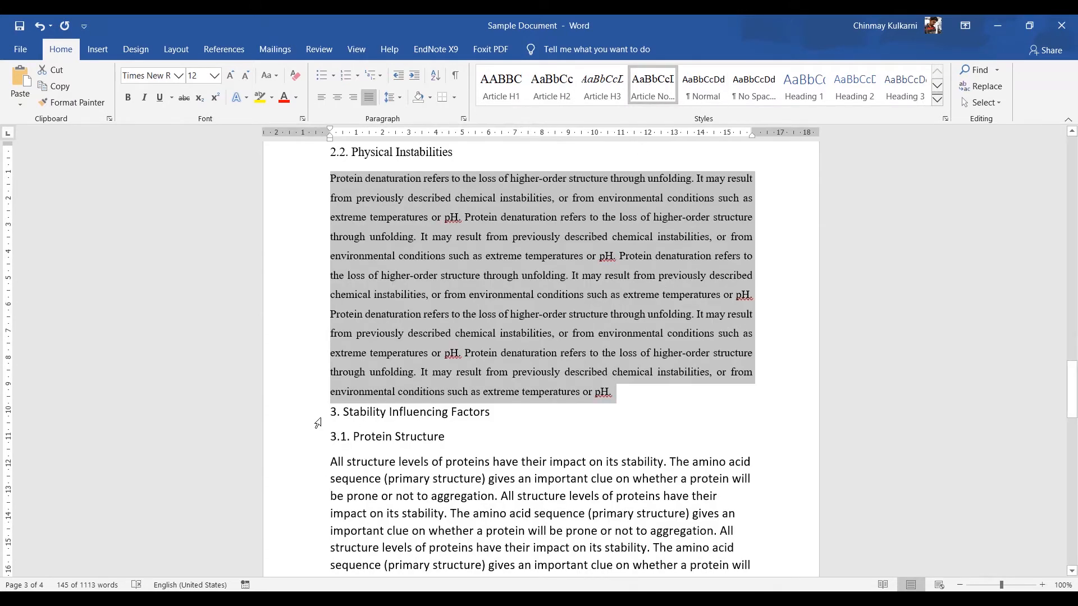
Step: Apply Article H1 to "3. Stability Influencing Factors" and Article H2 to the "3.1. Protein Structure" heading
{"action": "left_click", "coordinate": [317, 423]}
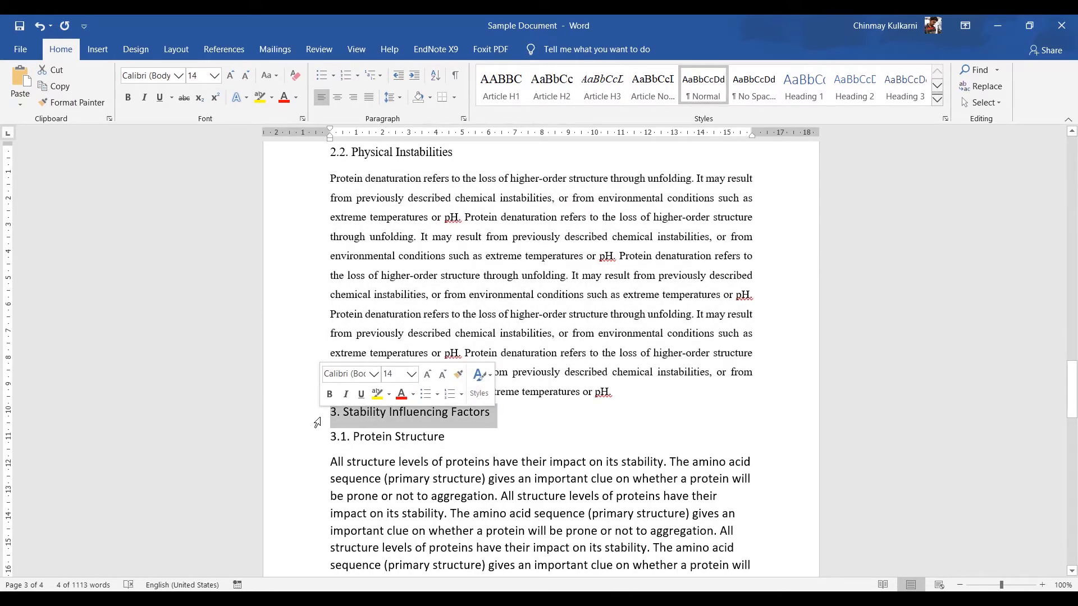
{"action": "left_click", "coordinate": [499, 104]}
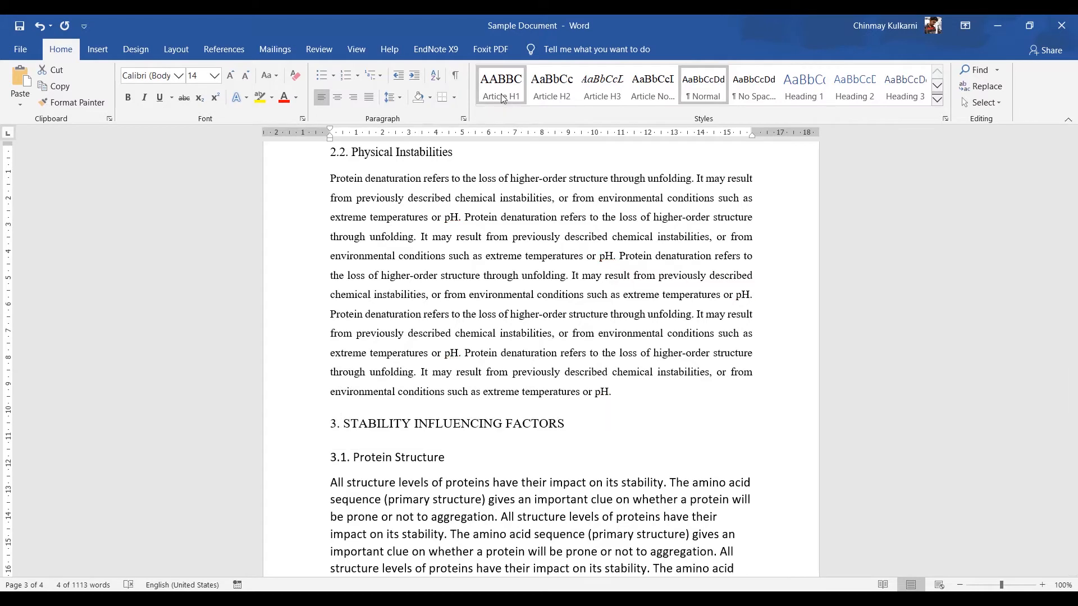
{"action": "left_click", "coordinate": [316, 469]}
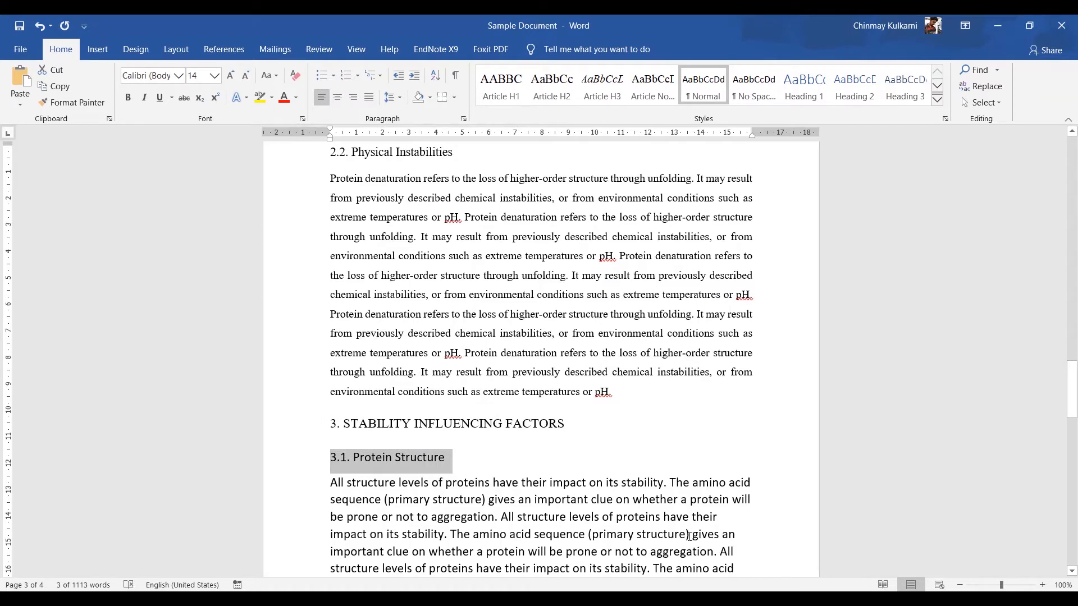
{"action": "left_click", "coordinate": [552, 86]}
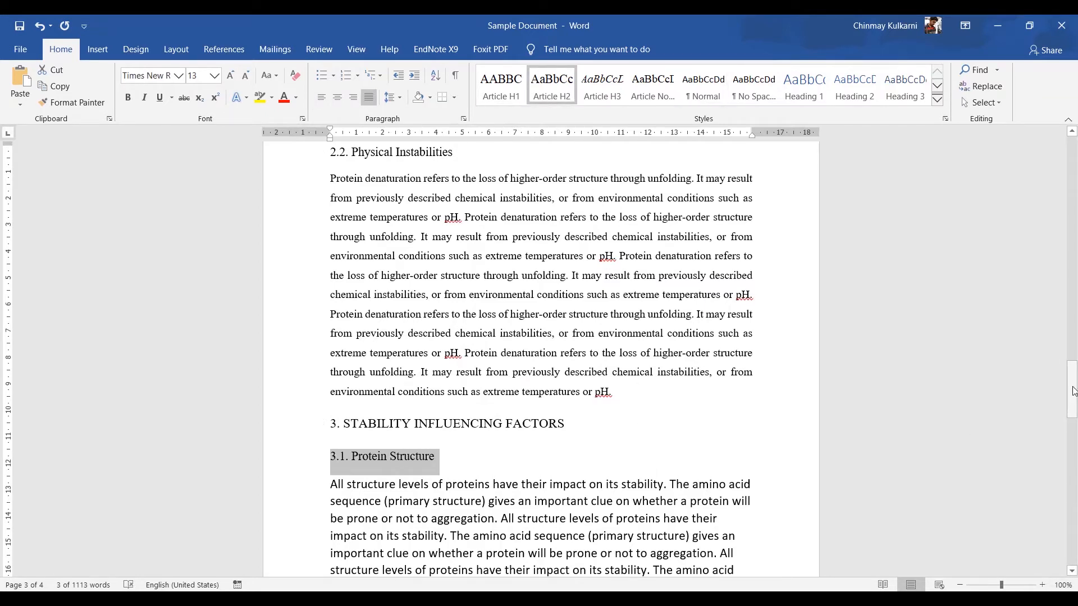
Step: Apply Article Normal to the body paragraph under "3.1. Protein Structure"
{"action": "left_click_drag", "start_coordinate": [1073, 391], "coordinate": [1074, 420]}
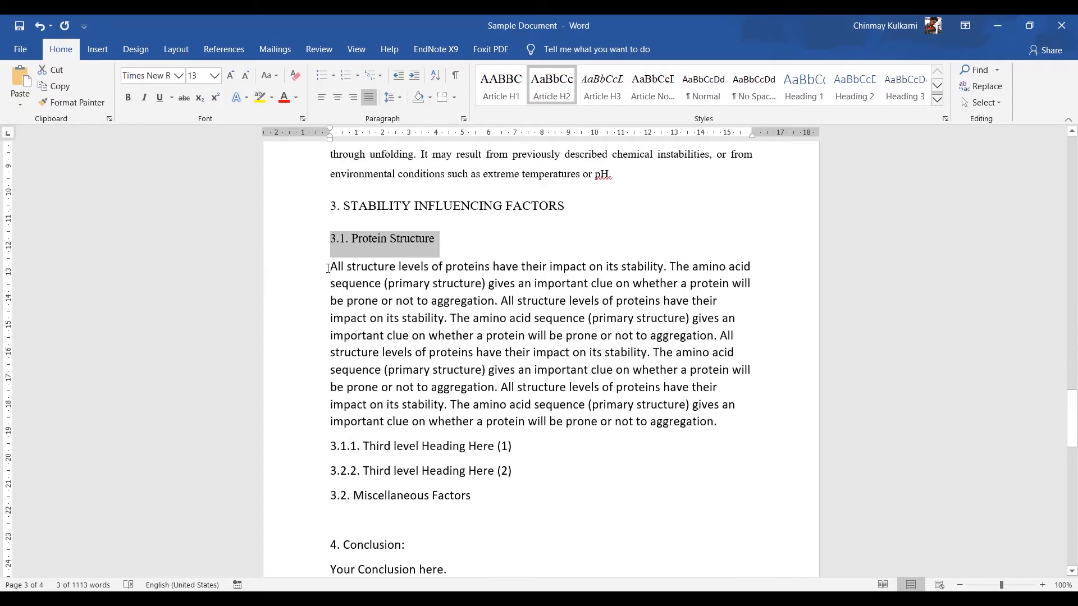
{"action": "left_click_drag", "start_coordinate": [330, 266], "coordinate": [722, 421]}
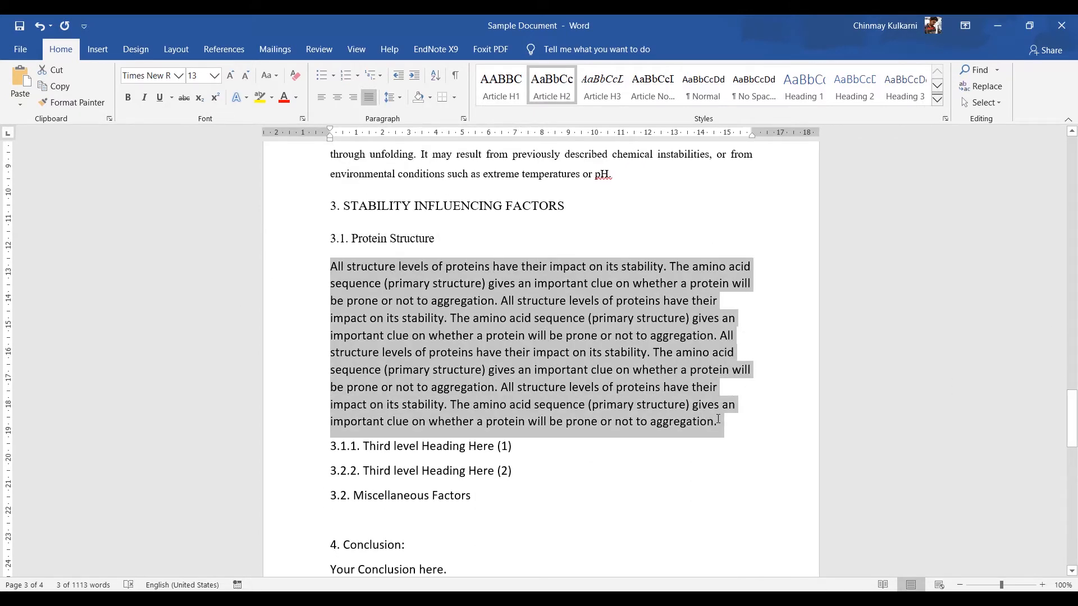
{"action": "left_click", "coordinate": [653, 86]}
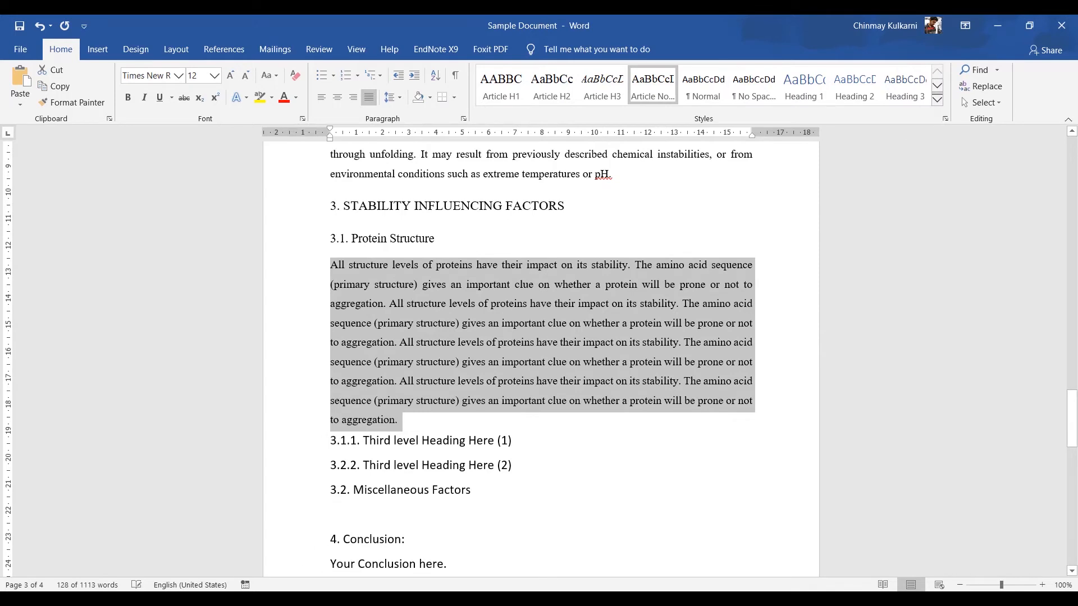
Step: Apply Article H3 to the "3.1.1. Third level Heading Here (1)" heading
{"action": "left_click", "coordinate": [326, 443]}
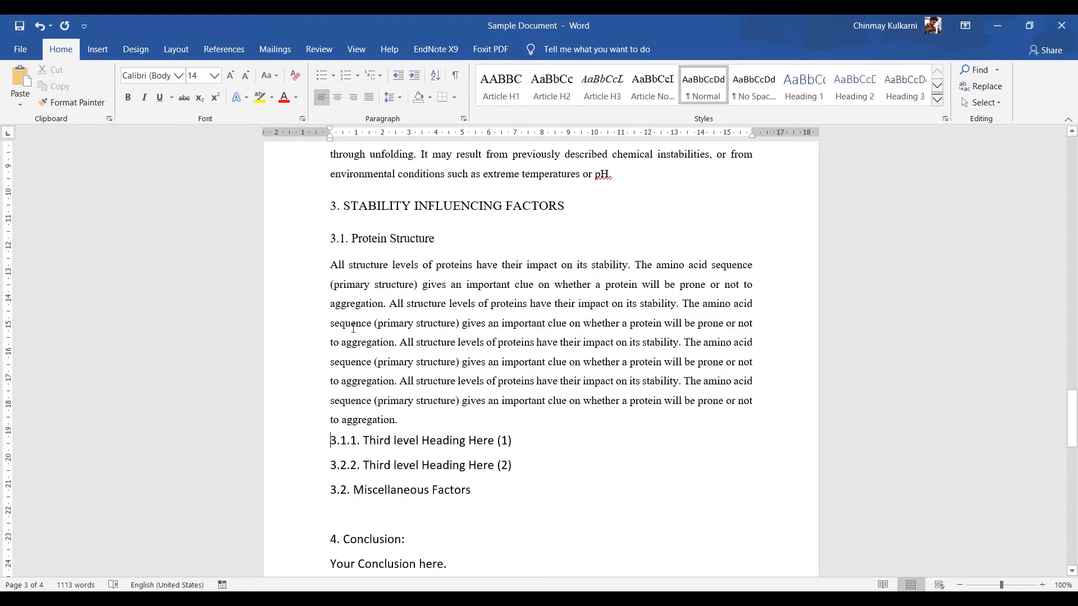
{"action": "left_click", "coordinate": [315, 445]}
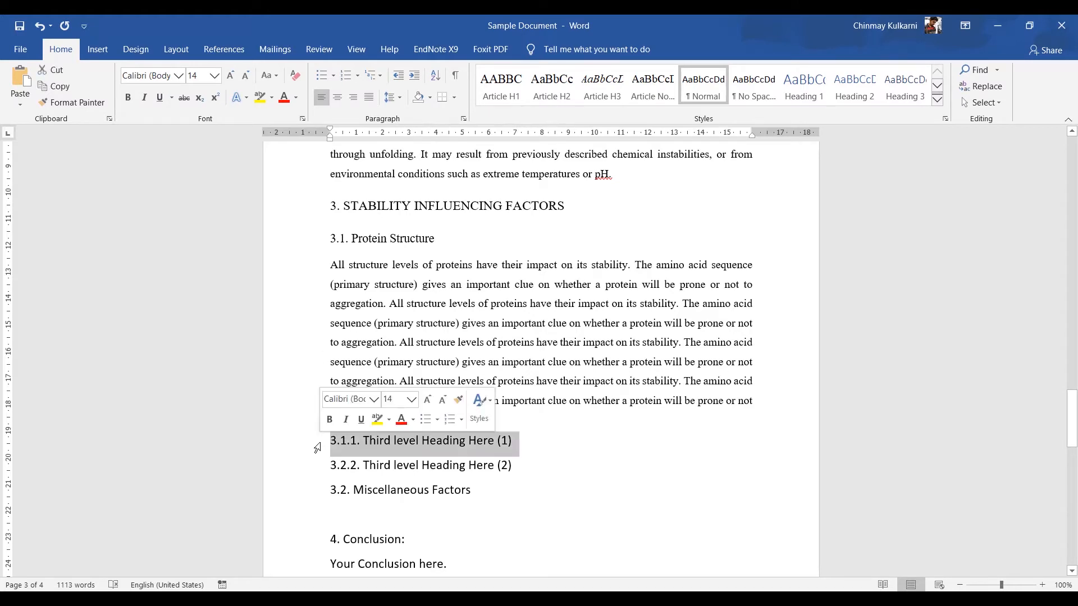
{"action": "left_click", "coordinate": [616, 95]}
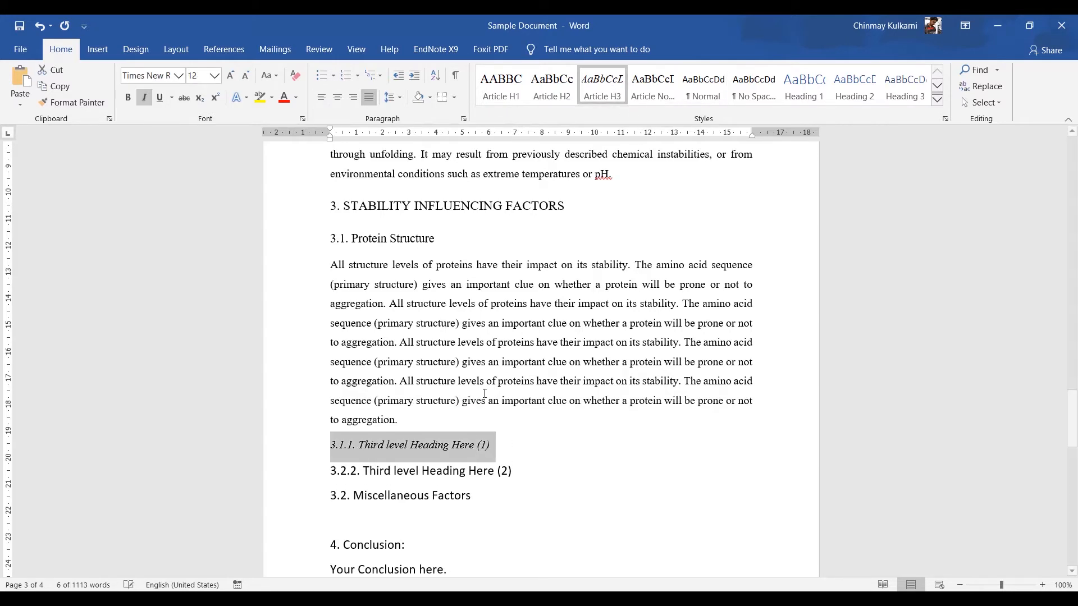
Step: Apply Article H2 to the "3.2.2. Third level Heading Here (2)" and "3.2. Miscellaneous Factors" headings
{"action": "left_click", "coordinate": [315, 473]}
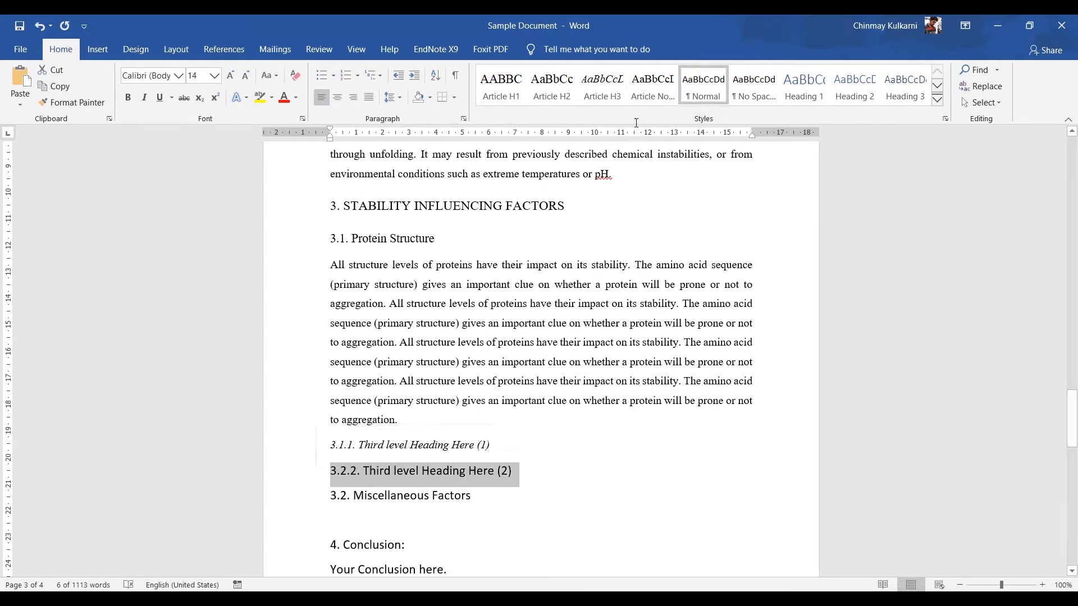
{"action": "left_click", "coordinate": [570, 97]}
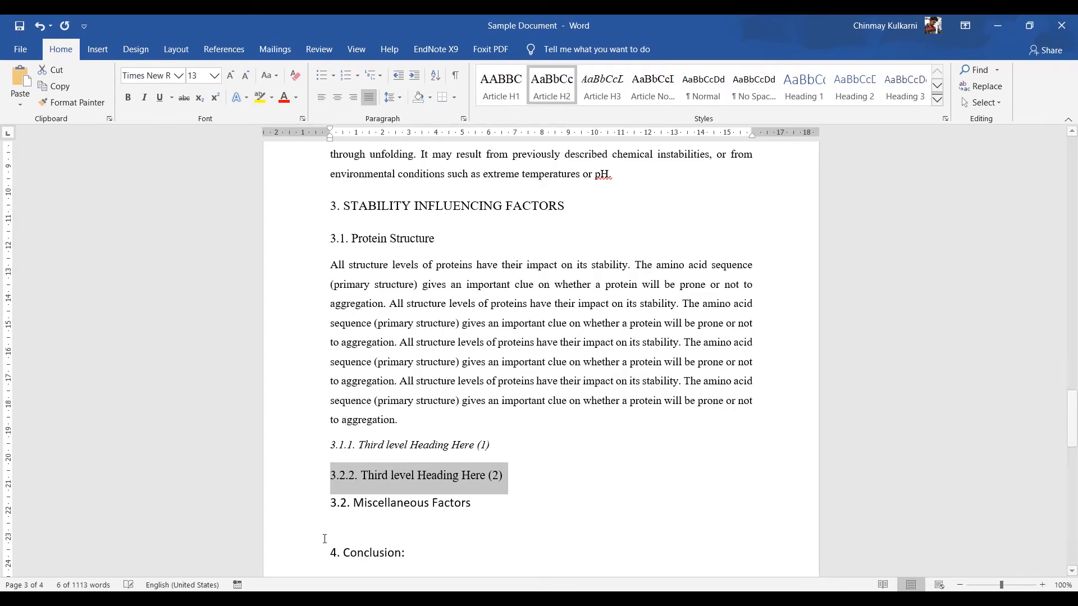
{"action": "left_click_drag", "start_coordinate": [327, 503], "coordinate": [468, 500]}
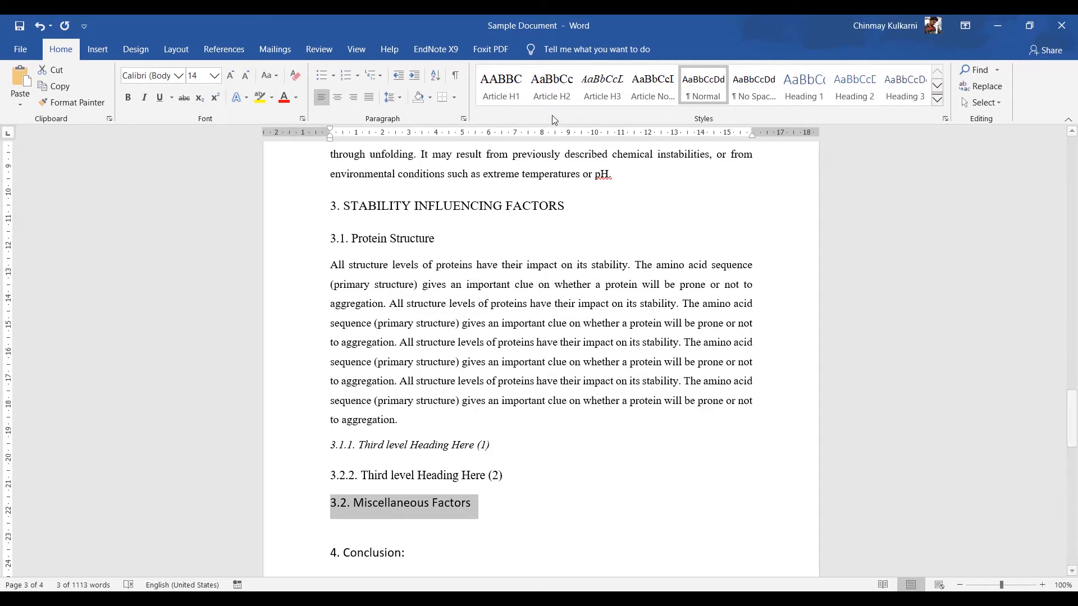
{"action": "left_click", "coordinate": [552, 87]}
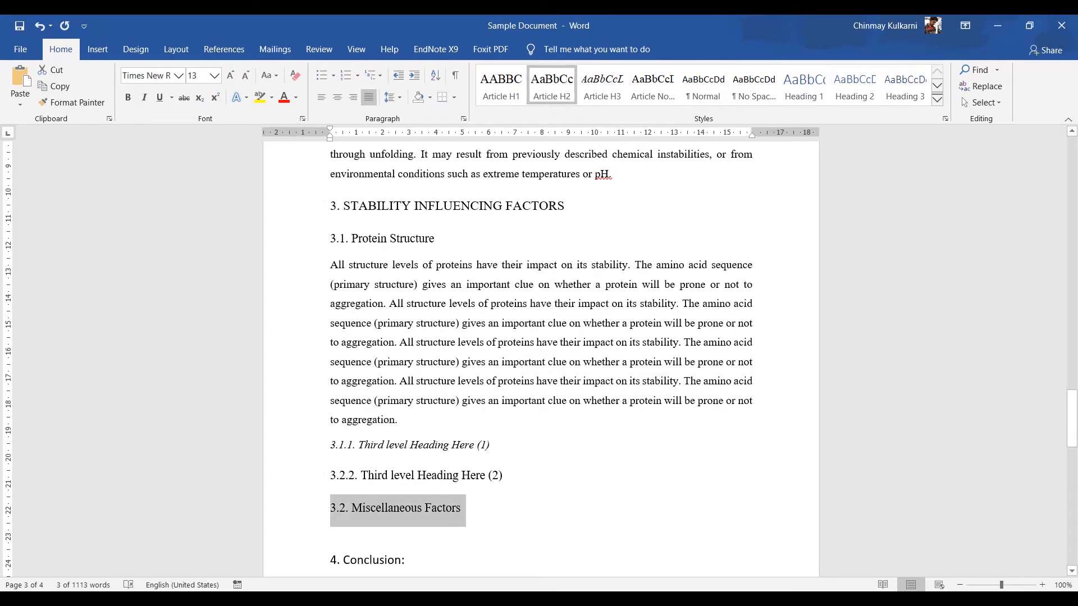
Step: Apply Article H1 to "4. Conclusion:" and "5. References:", and Article Normal to the "Your Conclusion here." line
{"action": "left_click_drag", "start_coordinate": [1072, 418], "coordinate": [1072, 442]}
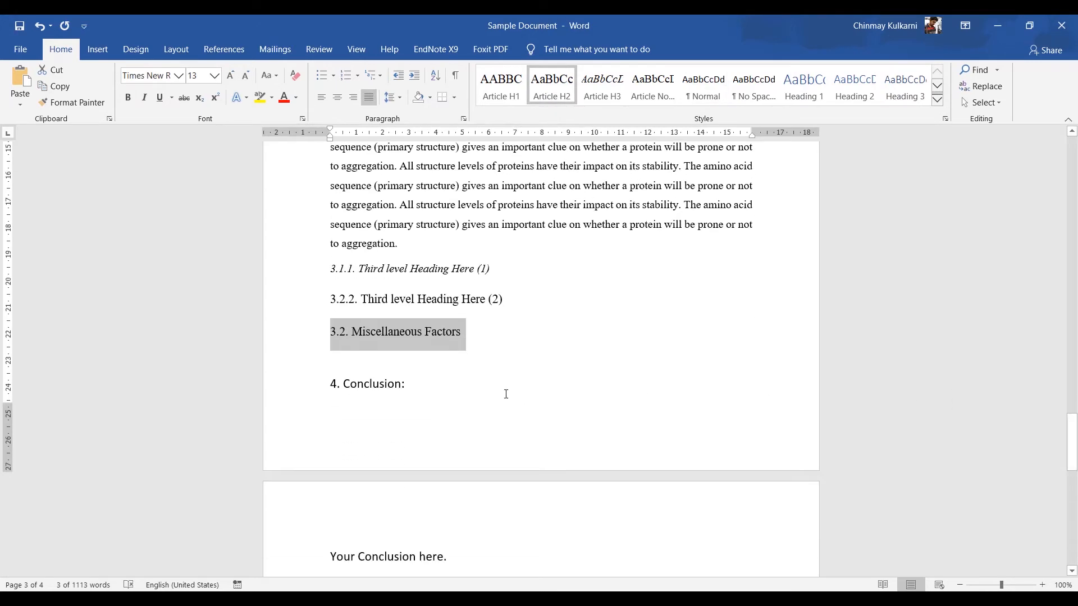
{"action": "left_click", "coordinate": [305, 393]}
{"action": "left_click", "coordinate": [517, 84]}
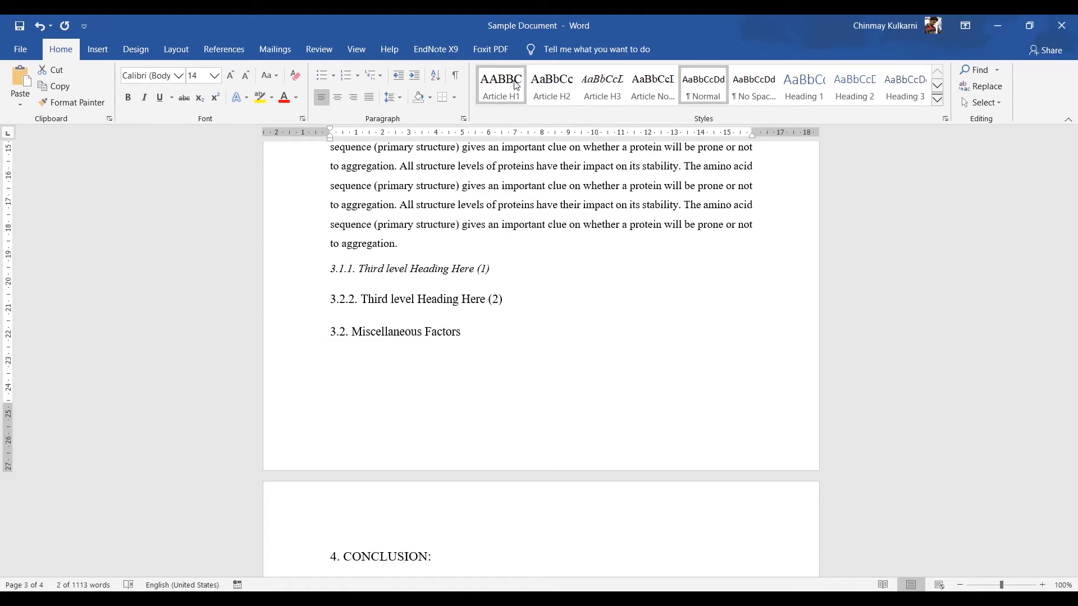
{"action": "left_click_drag", "start_coordinate": [1072, 444], "coordinate": [1073, 487]}
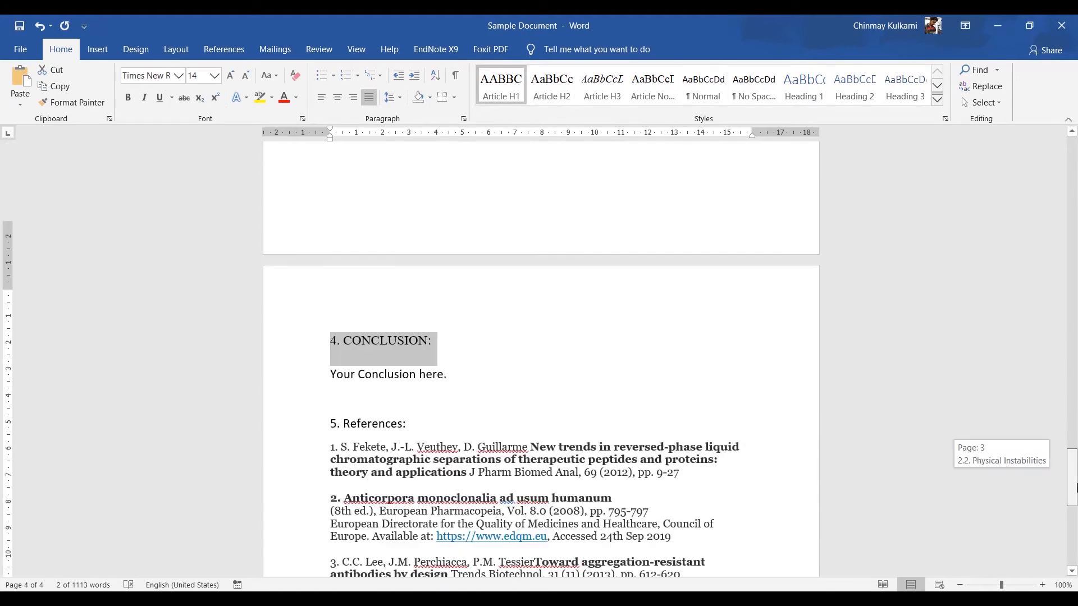
{"action": "triple_click", "coordinate": [403, 325]}
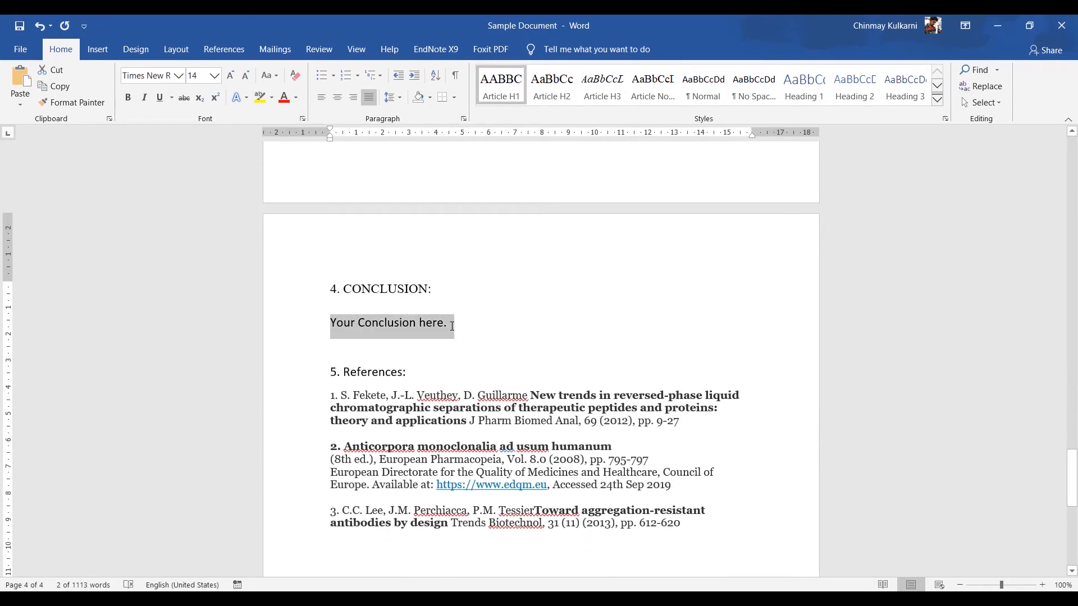
{"action": "left_click", "coordinate": [652, 84]}
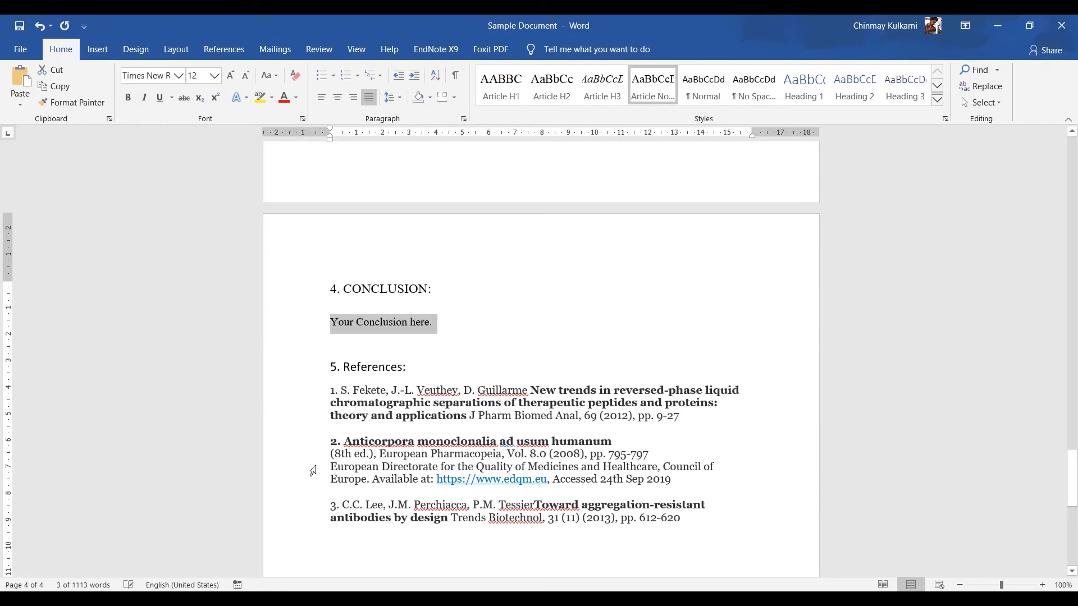
{"action": "left_click", "coordinate": [313, 375]}
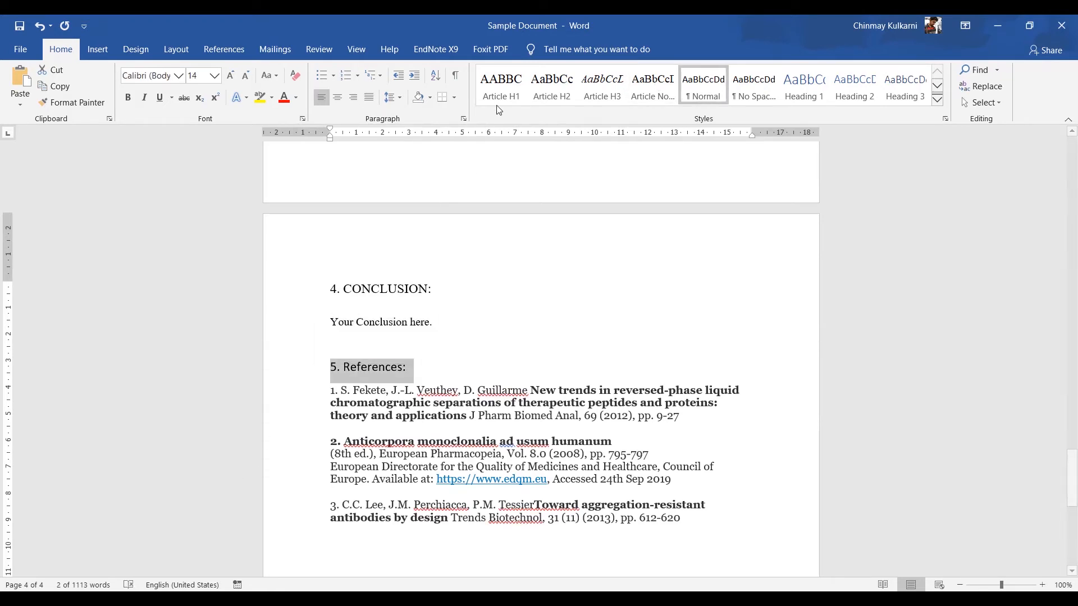
{"action": "left_click", "coordinate": [497, 90]}
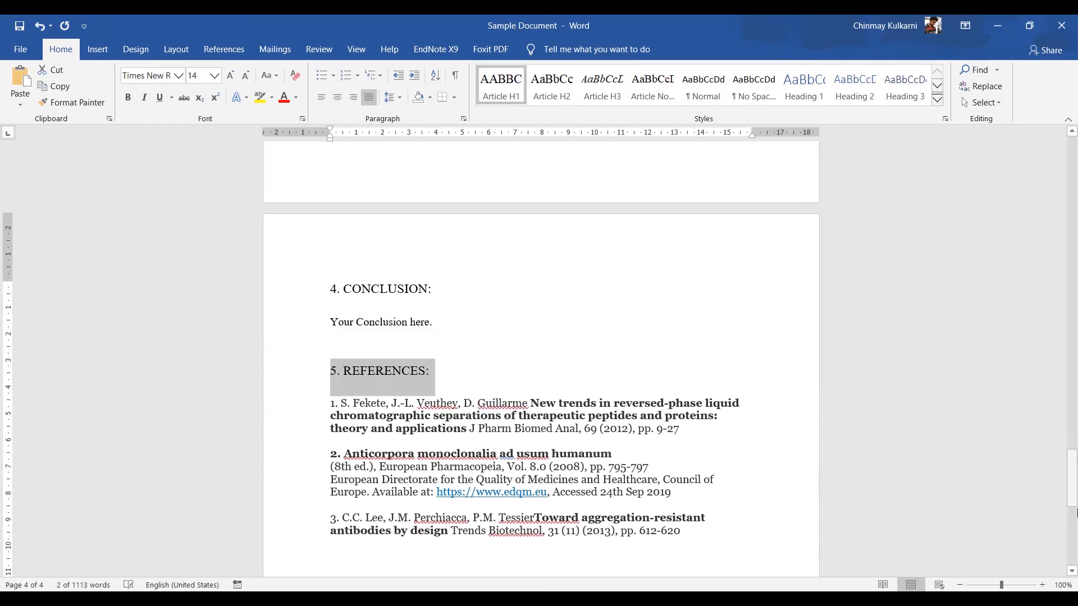
Step: Insert a blank page before the "1. Introduction" heading at the start of the document
{"action": "left_click_drag", "start_coordinate": [1075, 508], "coordinate": [1076, 147]}
{"action": "left_click", "coordinate": [369, 213]}
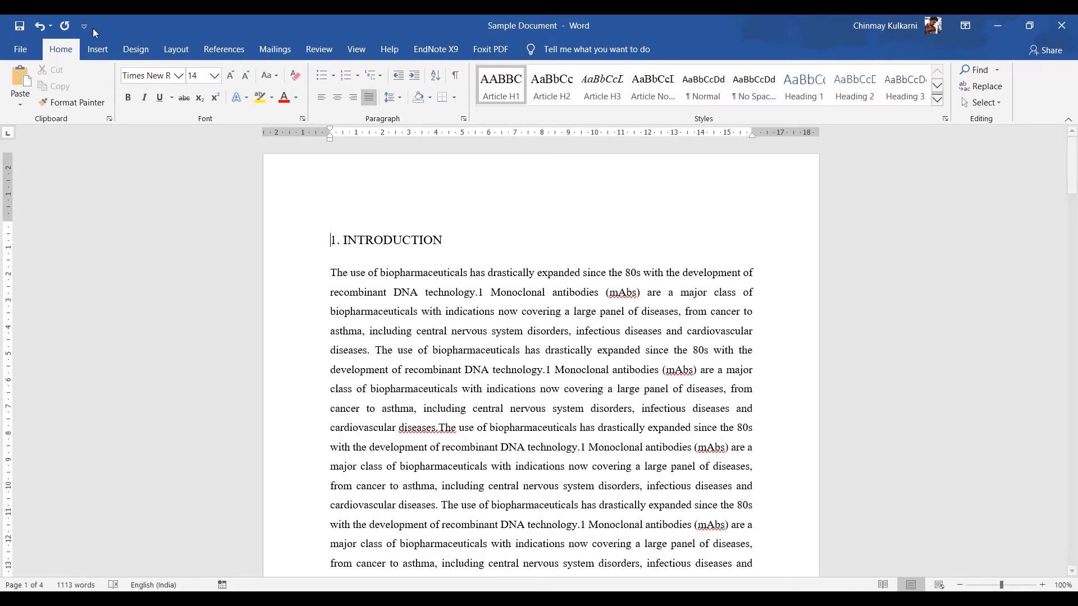
{"action": "left_click", "coordinate": [97, 49]}
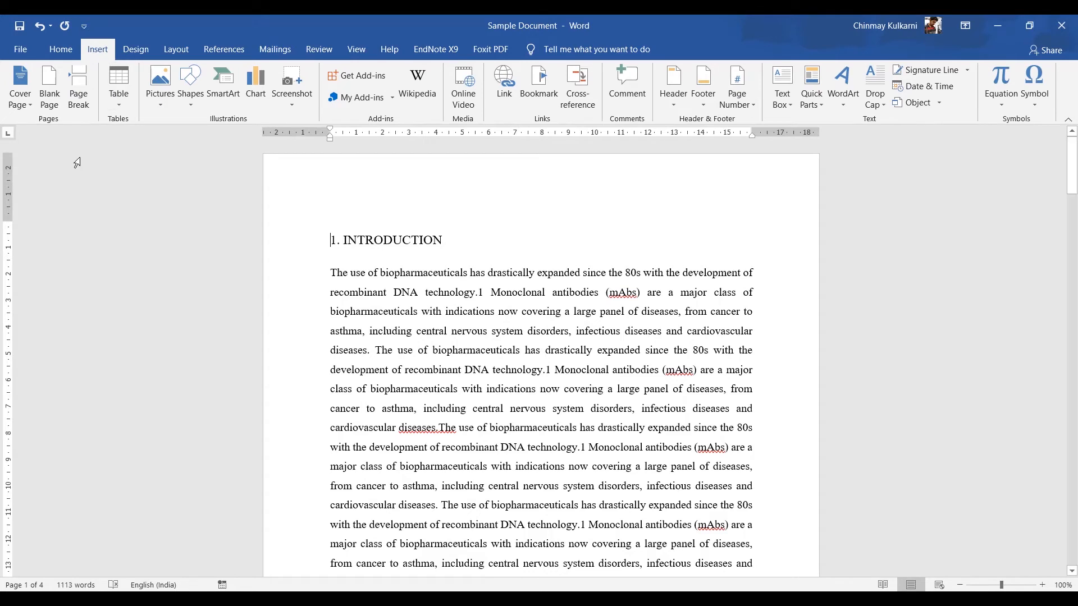
{"action": "left_click", "coordinate": [50, 93]}
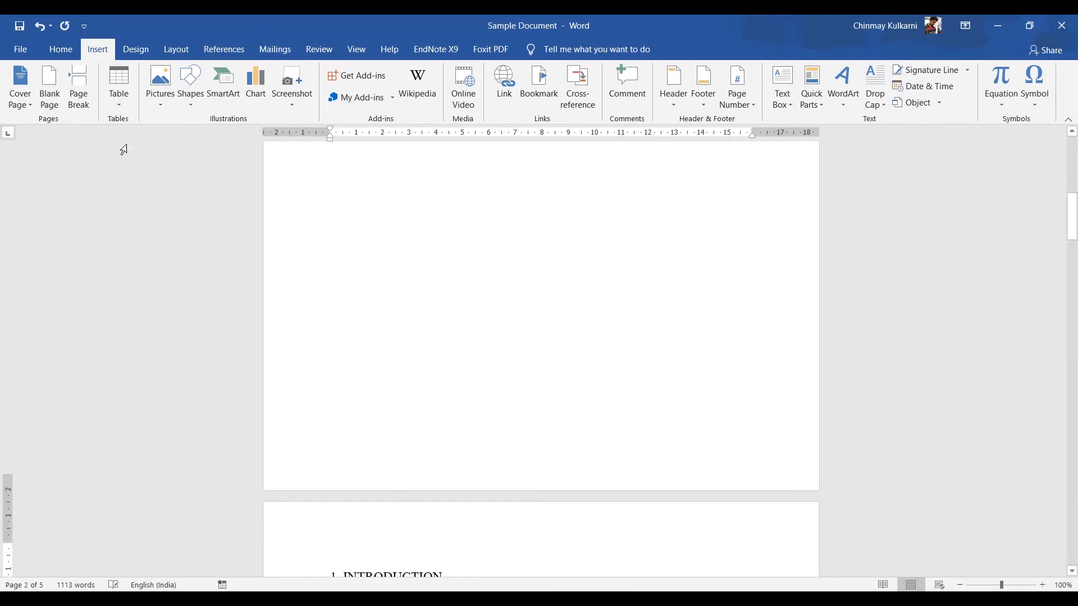
Step: Insert an Automatic Table 1 table of contents on the new blank first page
{"action": "left_click_drag", "start_coordinate": [1073, 205], "coordinate": [1073, 160]}
{"action": "left_click", "coordinate": [322, 239]}
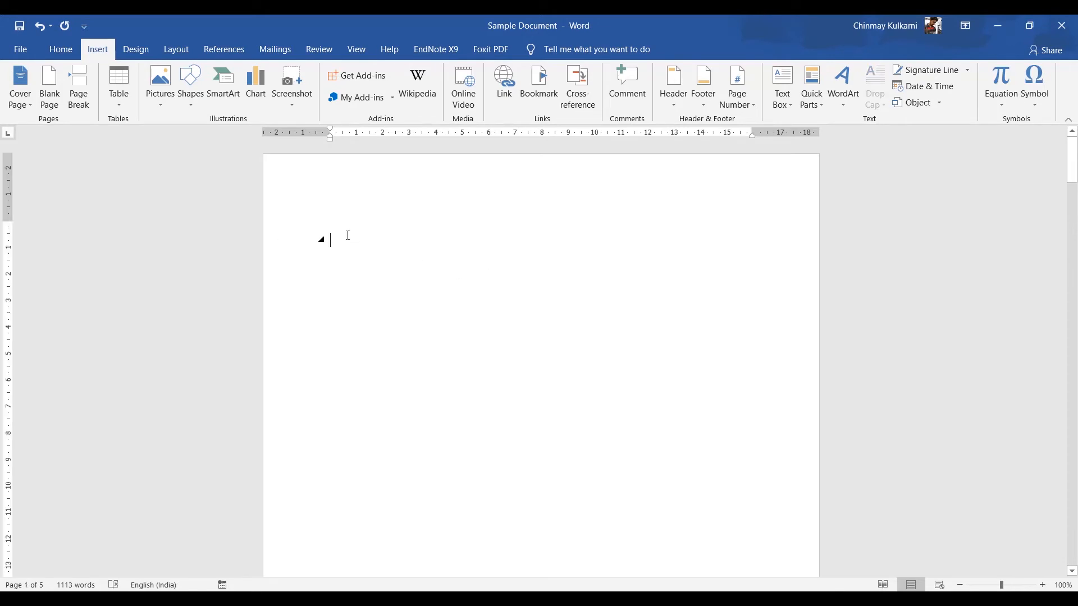
{"action": "left_click", "coordinate": [60, 49]}
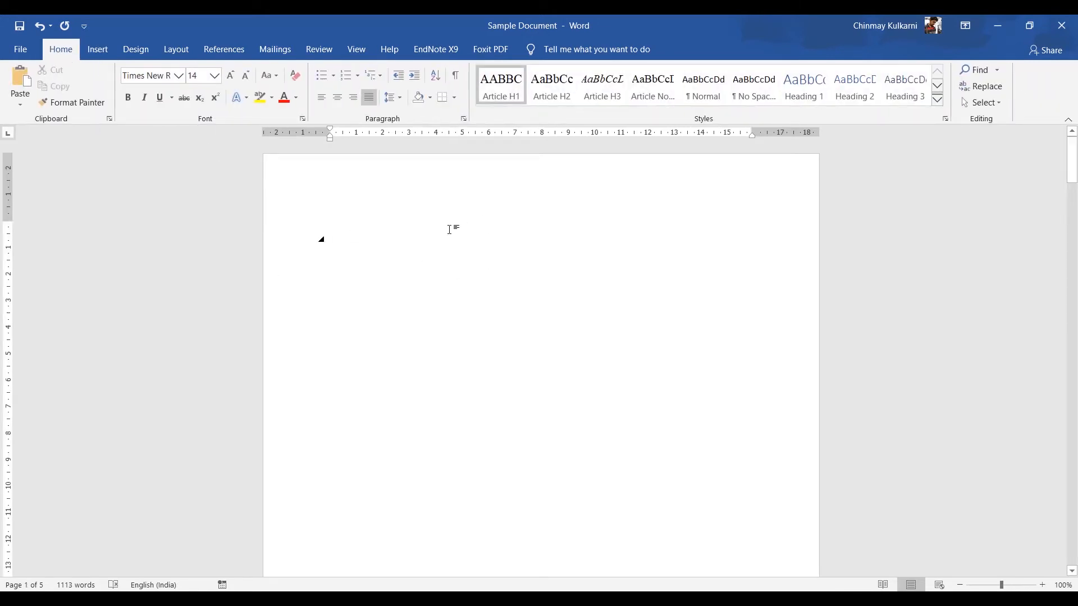
{"action": "left_click", "coordinate": [224, 49]}
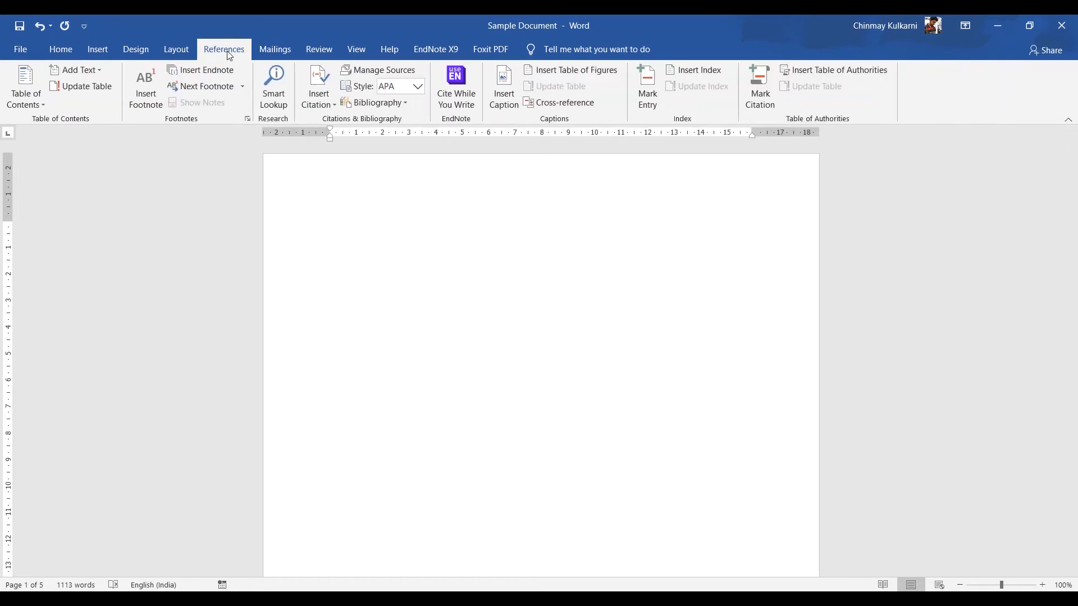
{"action": "left_click", "coordinate": [24, 102]}
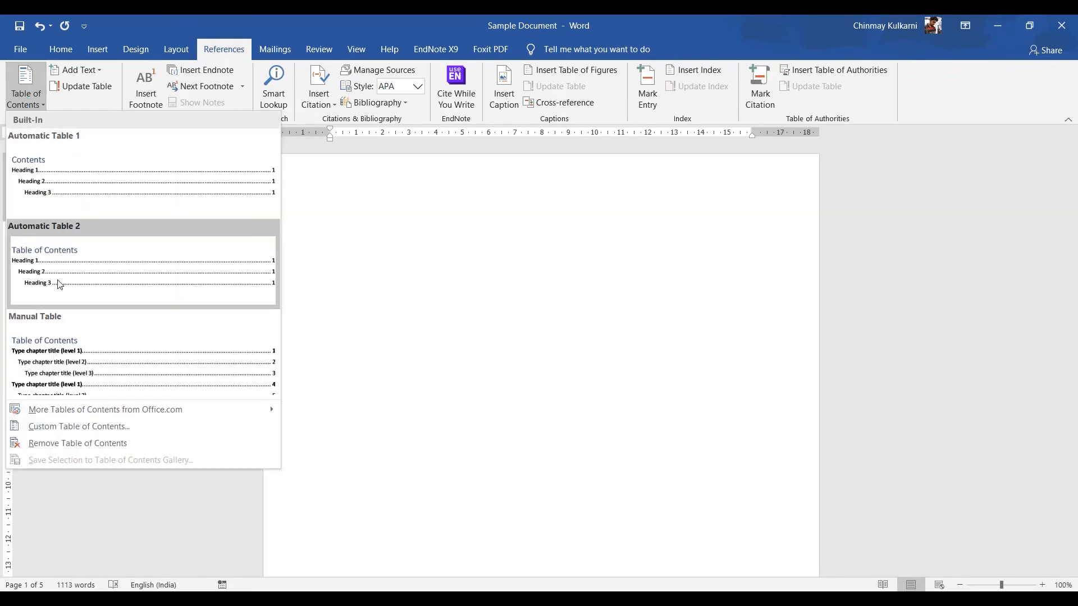
{"action": "left_click", "coordinate": [61, 178]}
{"action": "left_click", "coordinate": [60, 49]}
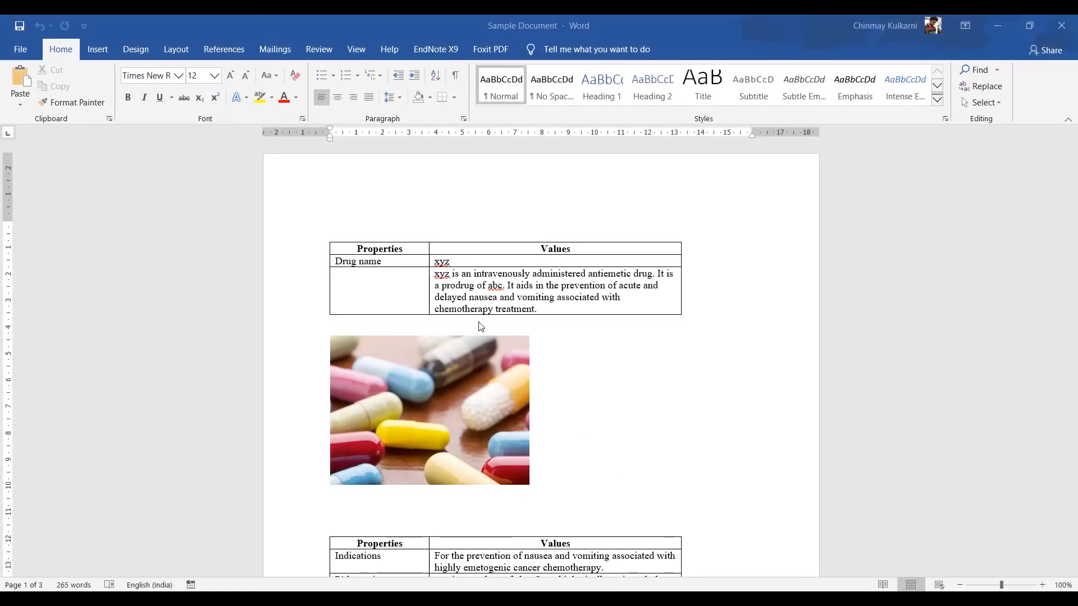
Step: Insert the caption "Table 1 Drug xyz" below the drug properties table
{"action": "left_click", "coordinate": [415, 282]}
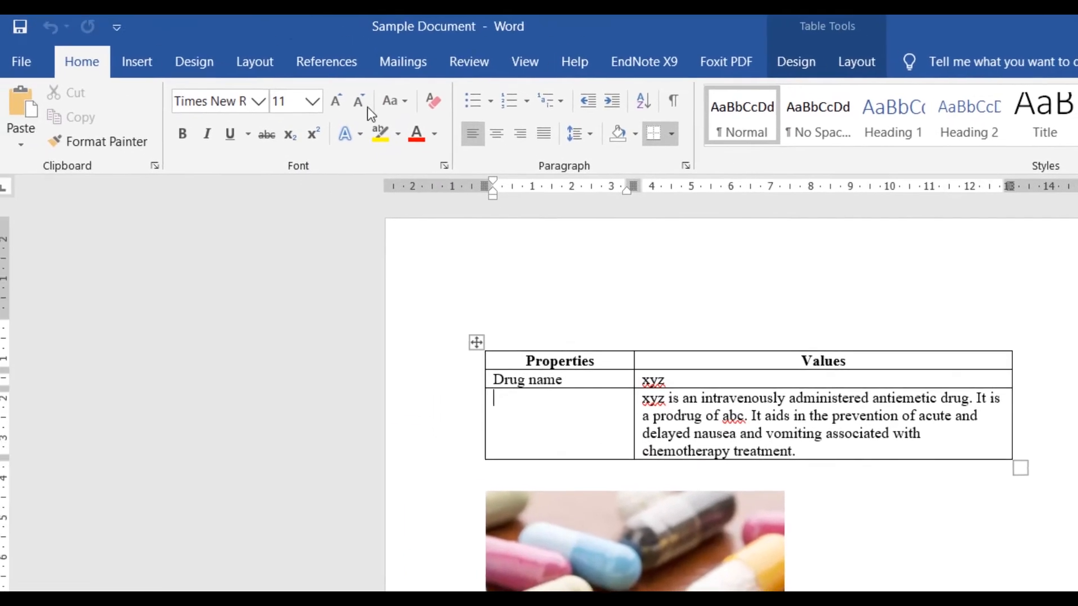
{"action": "left_click", "coordinate": [335, 64]}
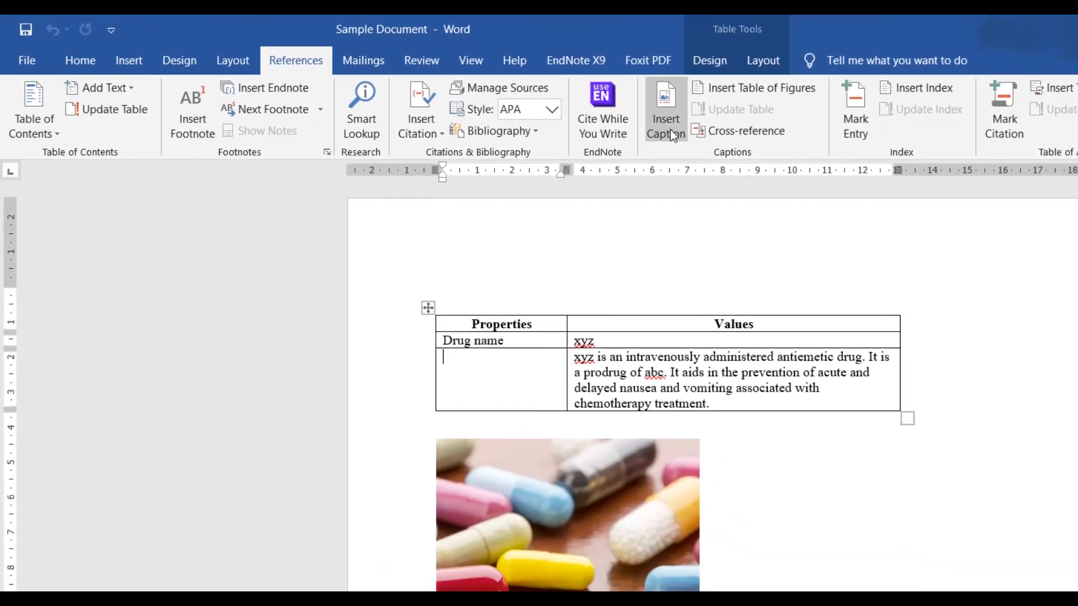
{"action": "left_click", "coordinate": [670, 129]}
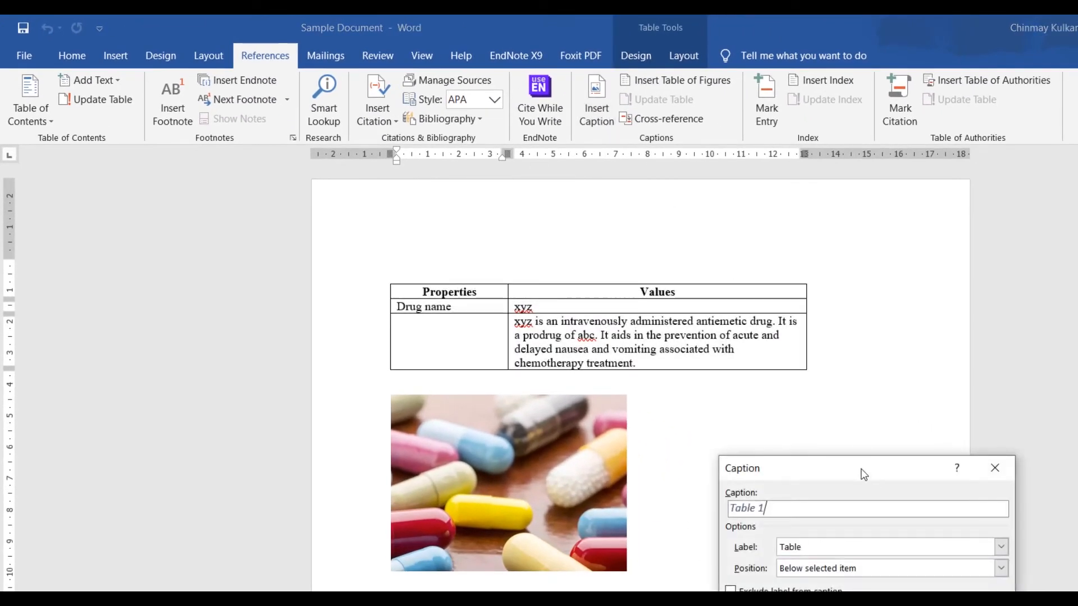
{"action": "left_click_drag", "start_coordinate": [863, 474], "coordinate": [597, 252]}
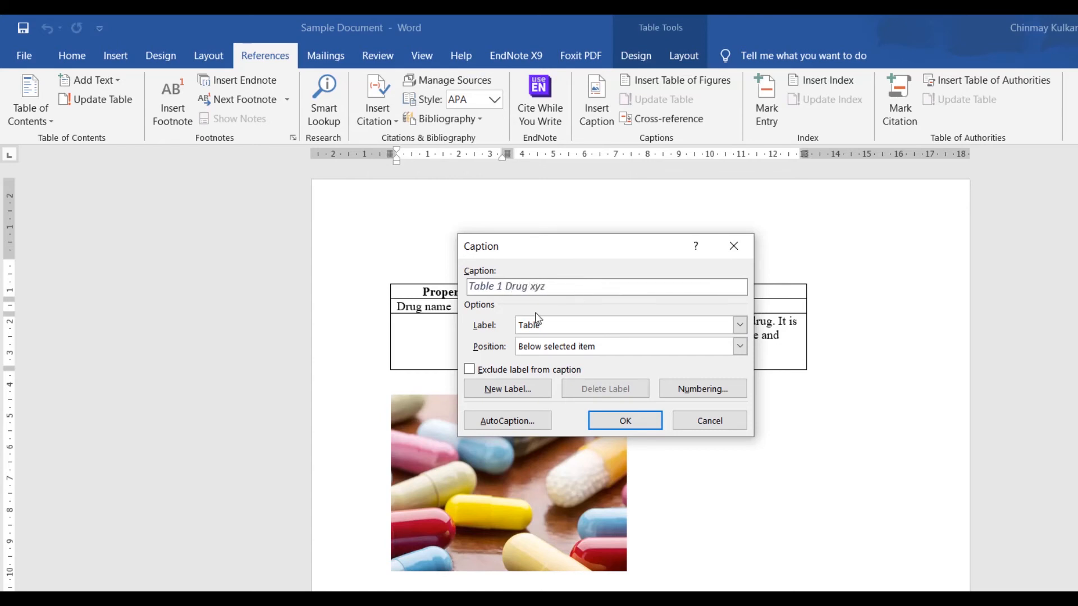
{"action": "left_click", "coordinate": [623, 421]}
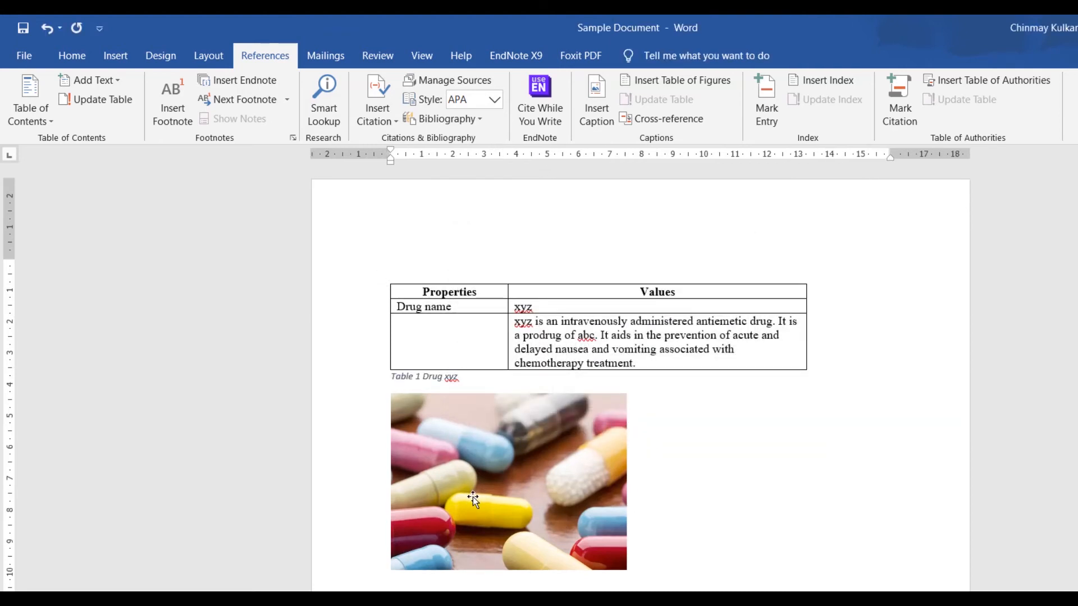
Step: Insert the caption "Figure 1 Capsules" below the capsules picture using the Figure label
{"action": "left_click", "coordinate": [473, 496]}
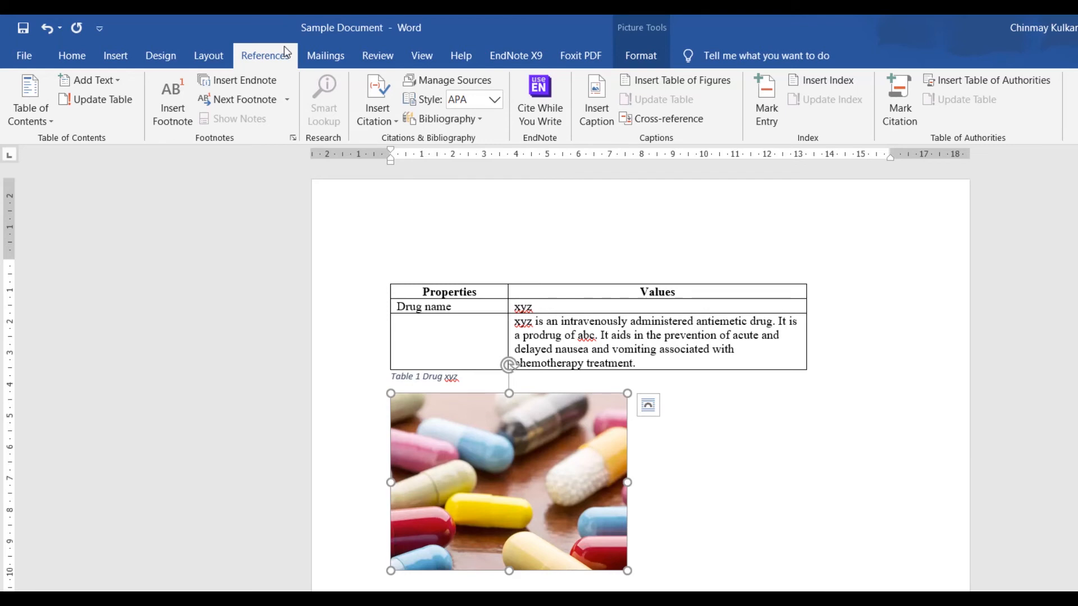
{"action": "left_click", "coordinate": [597, 107]}
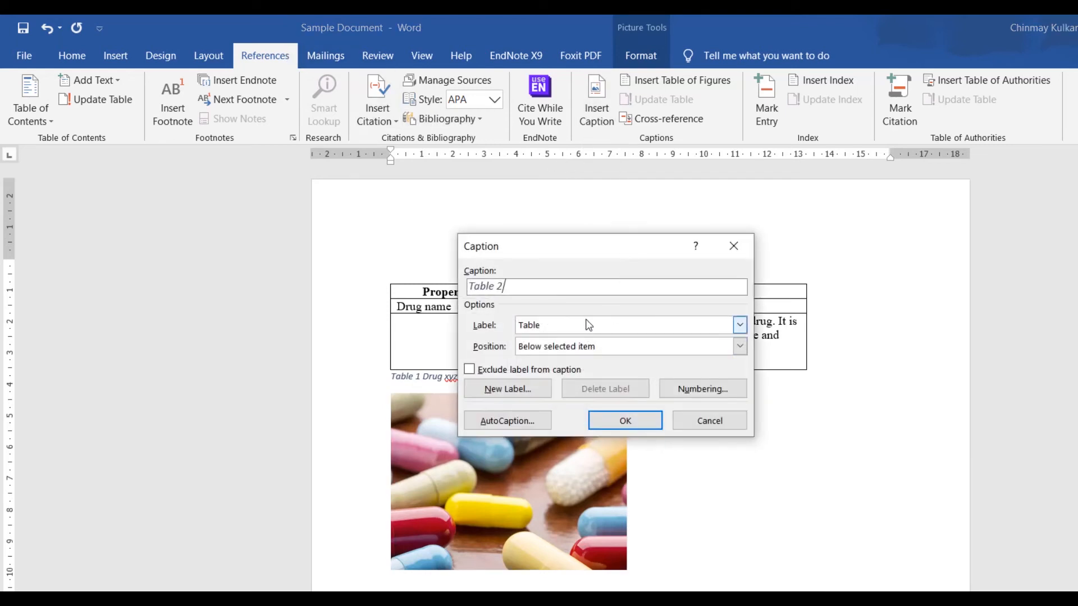
{"action": "left_click", "coordinate": [547, 330]}
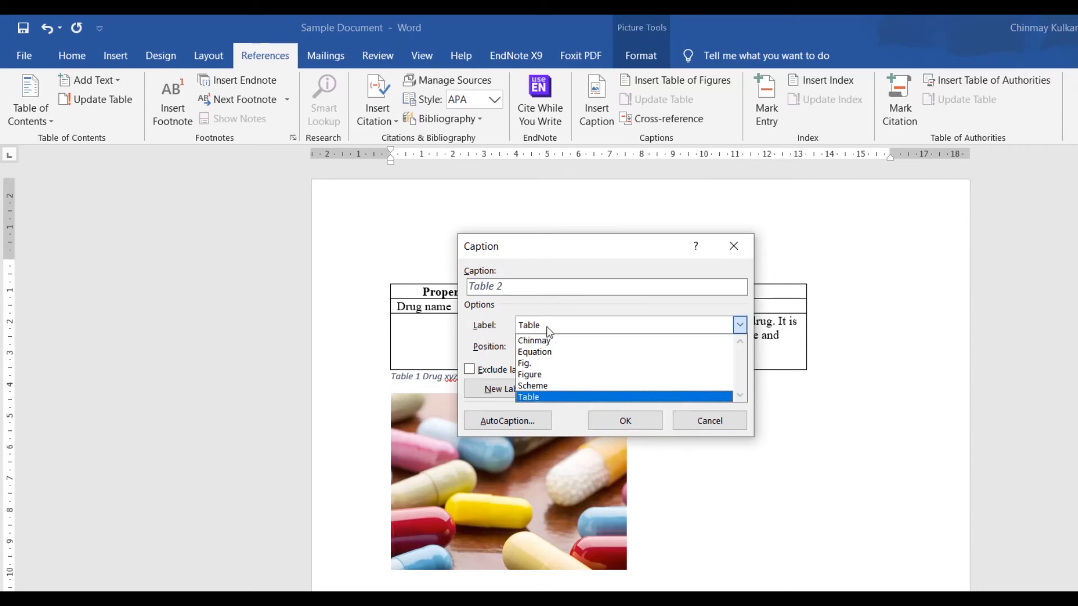
{"action": "left_click", "coordinate": [544, 375]}
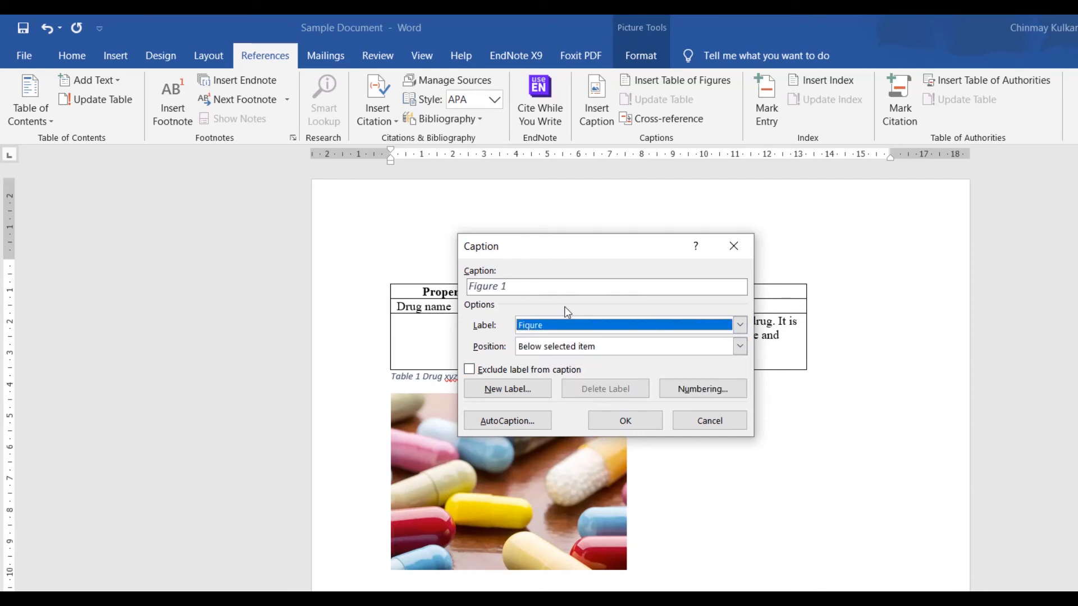
{"action": "left_click", "coordinate": [547, 288]}
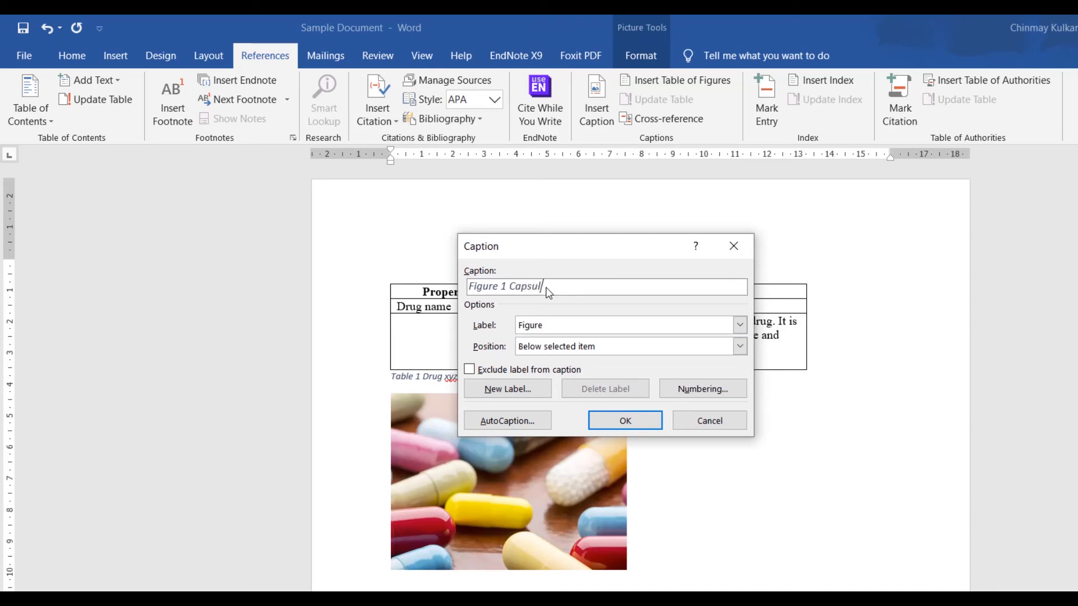
{"action": "left_click", "coordinate": [624, 420]}
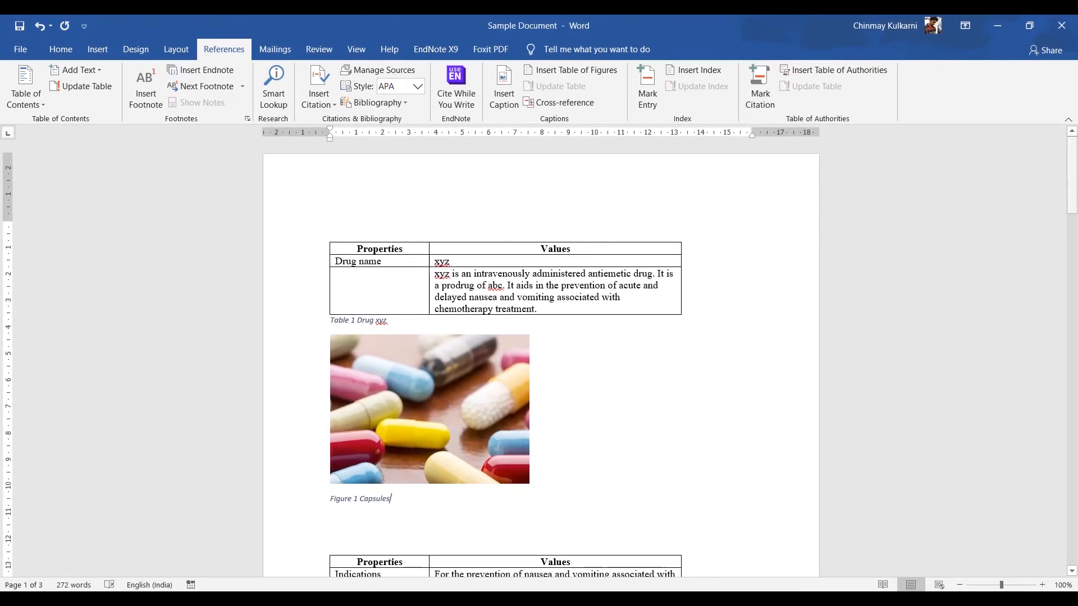
Step: Insert a blank page before the drug properties table
{"action": "mouse_move", "coordinate": [1071, 201]}
{"action": "left_mouse_down"}
{"action": "mouse_move", "coordinate": [1073, 484]}
{"action": "mouse_move", "coordinate": [1070, 181]}
{"action": "left_mouse_up"}
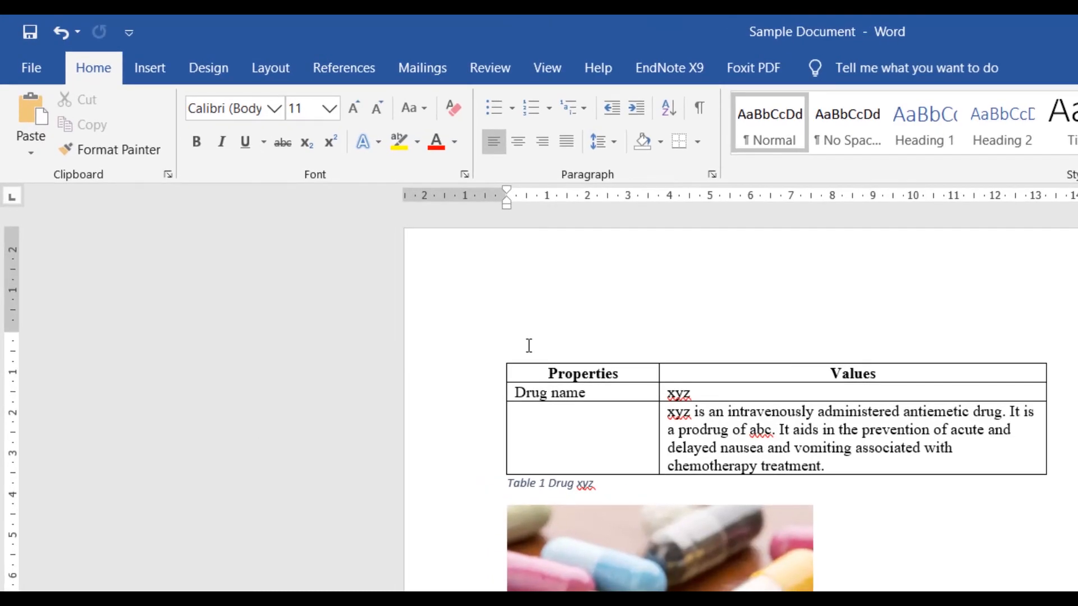
{"action": "left_click", "coordinate": [139, 70]}
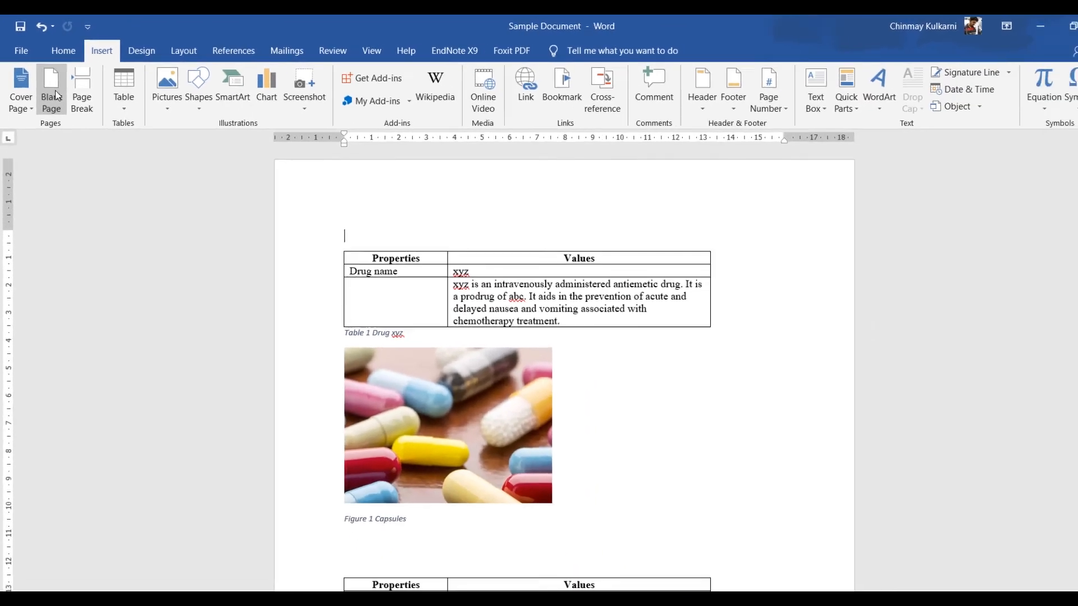
{"action": "left_click", "coordinate": [85, 134]}
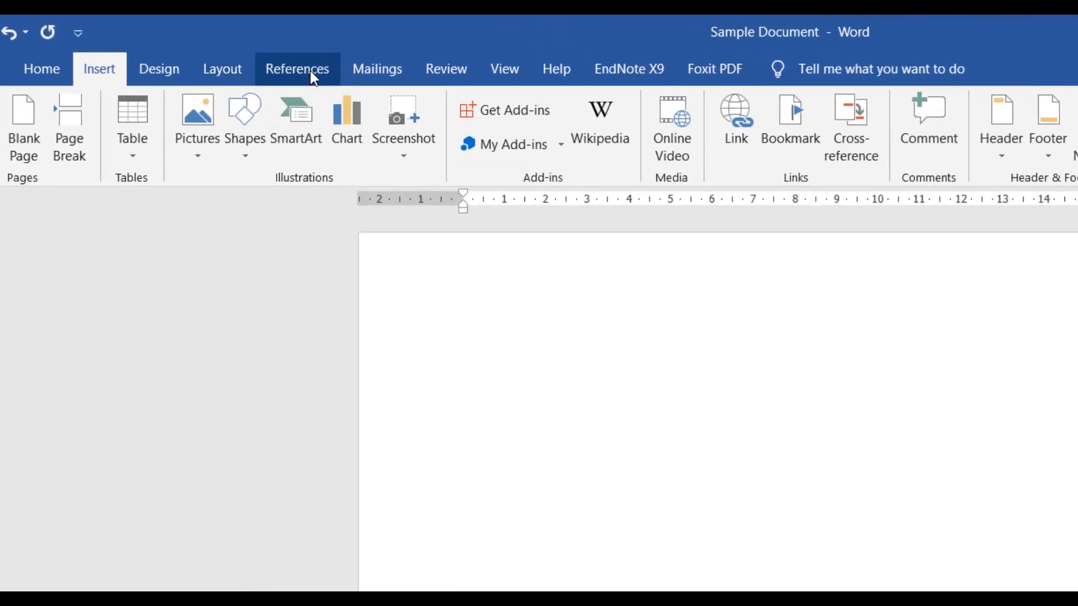
Step: Insert a table of figures listing Table captions, then another listing Figure captions, on the new blank page
{"action": "left_click", "coordinate": [309, 77]}
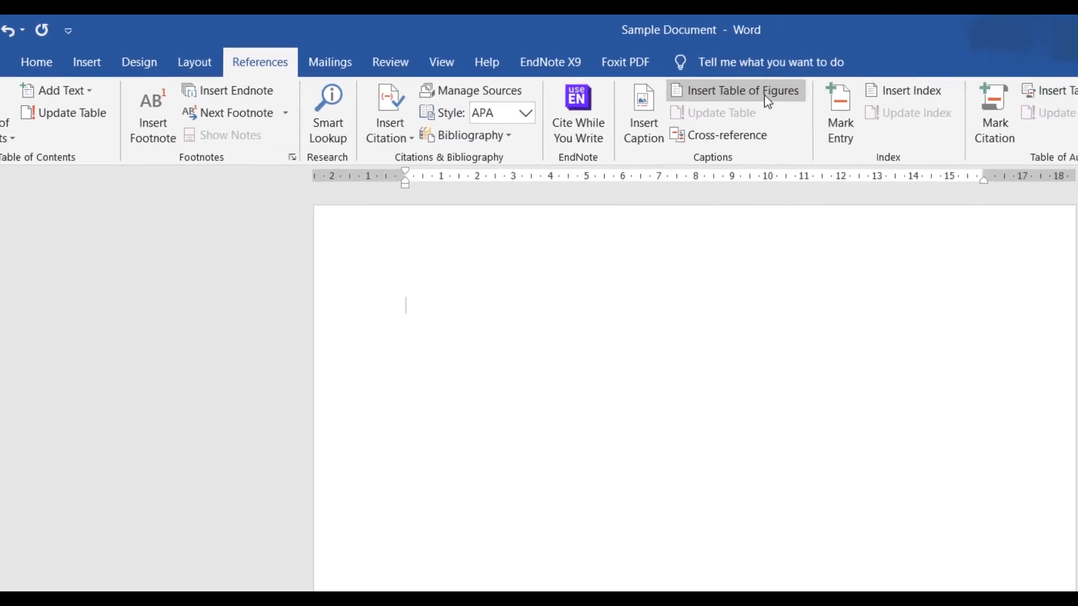
{"action": "left_click", "coordinate": [766, 98]}
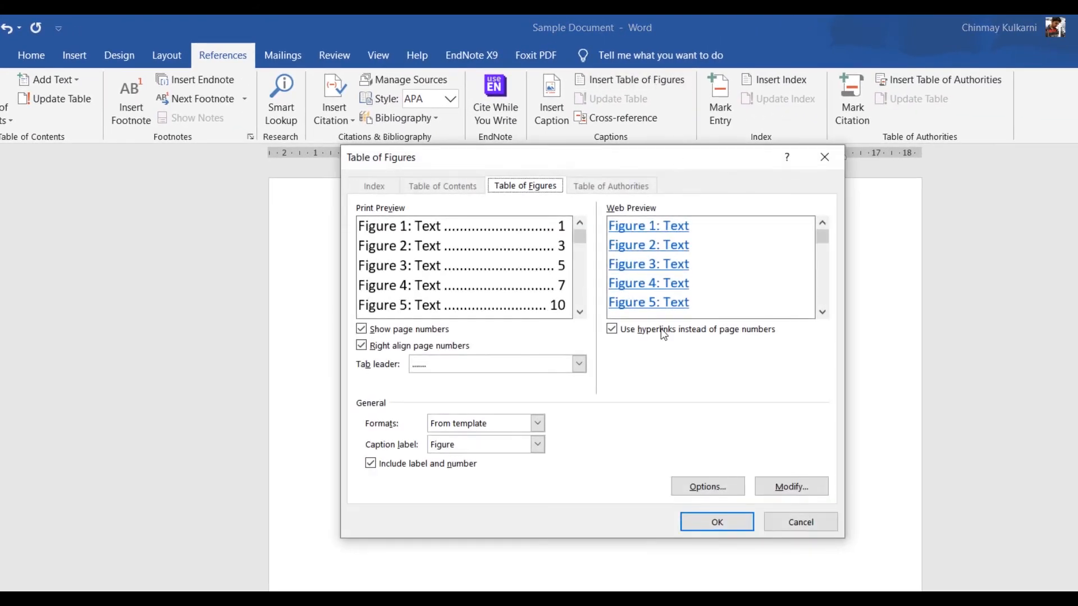
{"action": "left_click", "coordinate": [486, 448]}
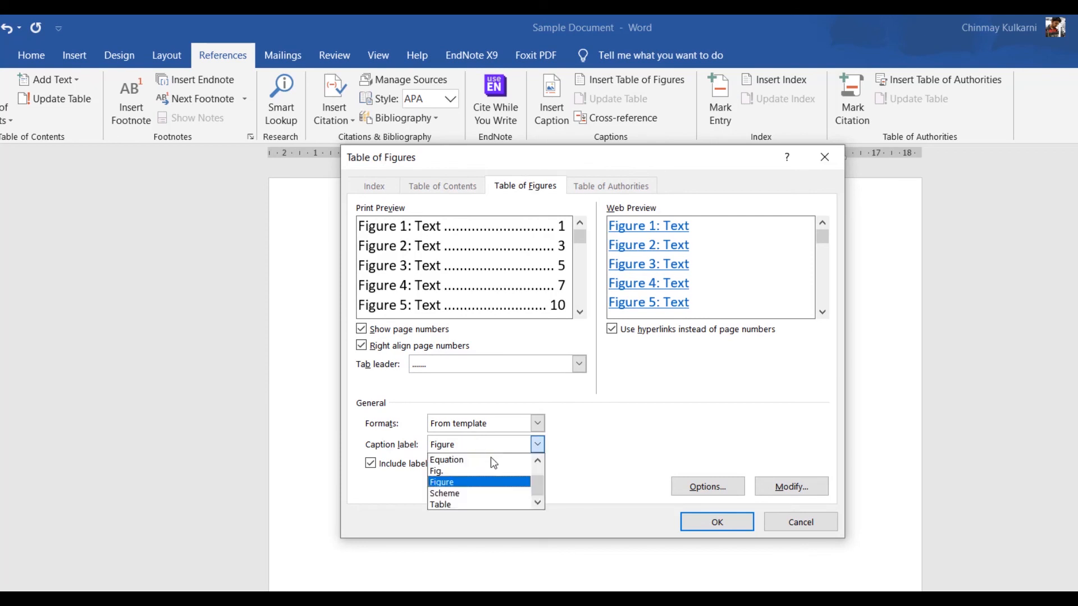
{"action": "left_click", "coordinate": [495, 507]}
{"action": "left_click", "coordinate": [717, 522]}
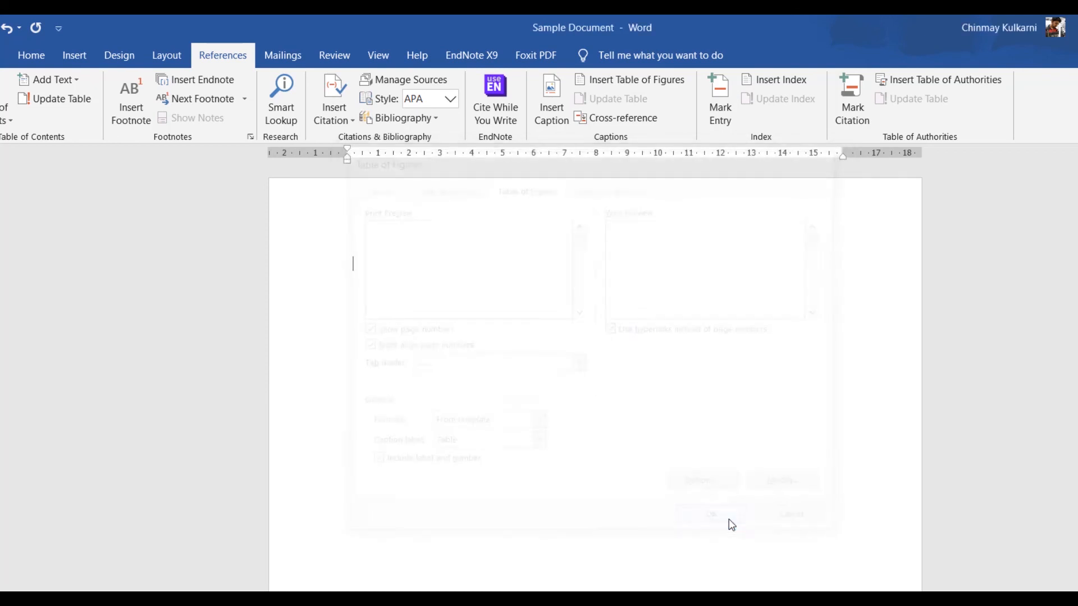
{"action": "left_click", "coordinate": [625, 86]}
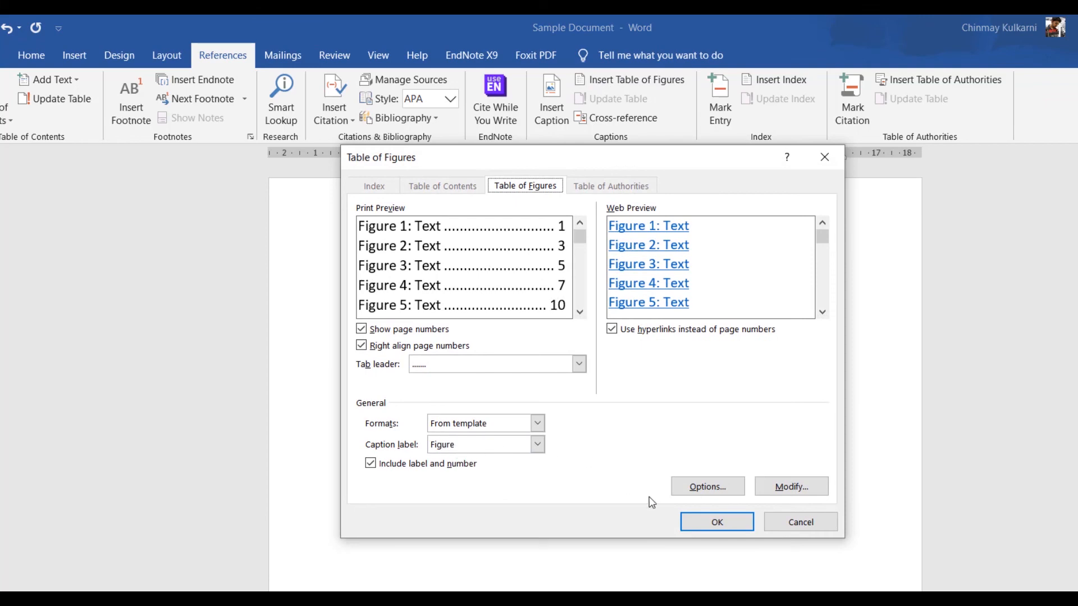
{"action": "left_click", "coordinate": [711, 522]}
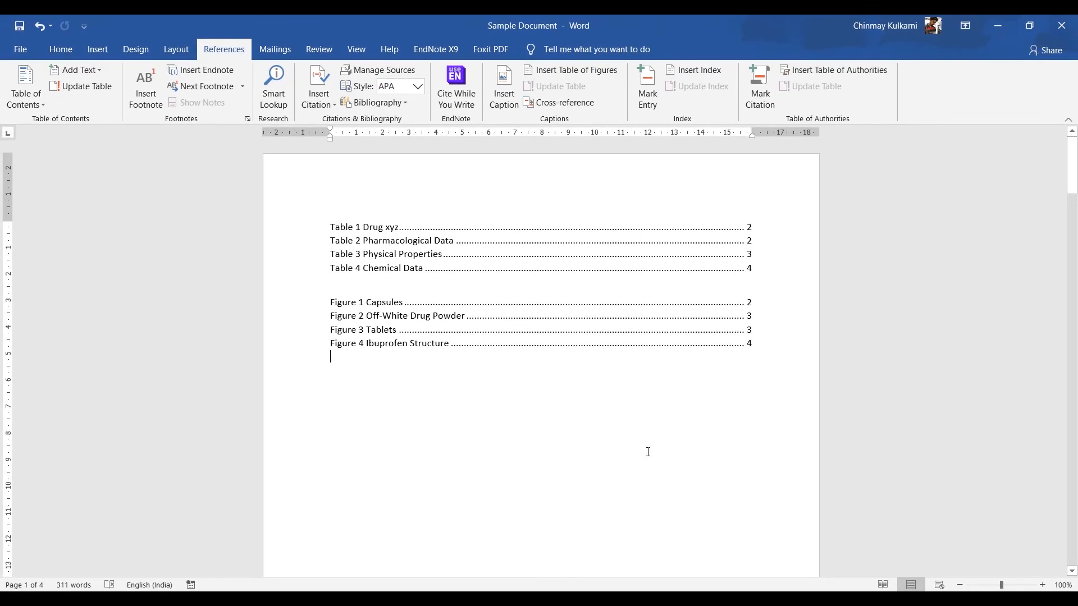